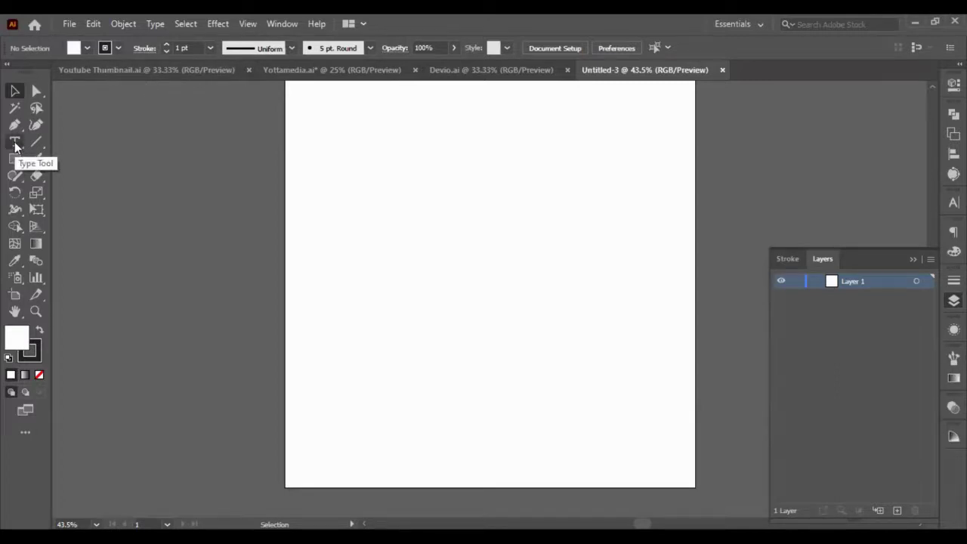
# Step: Add the text "Drillr" on the blank artboard with the Type tool
pyautogui.click(363, 244)
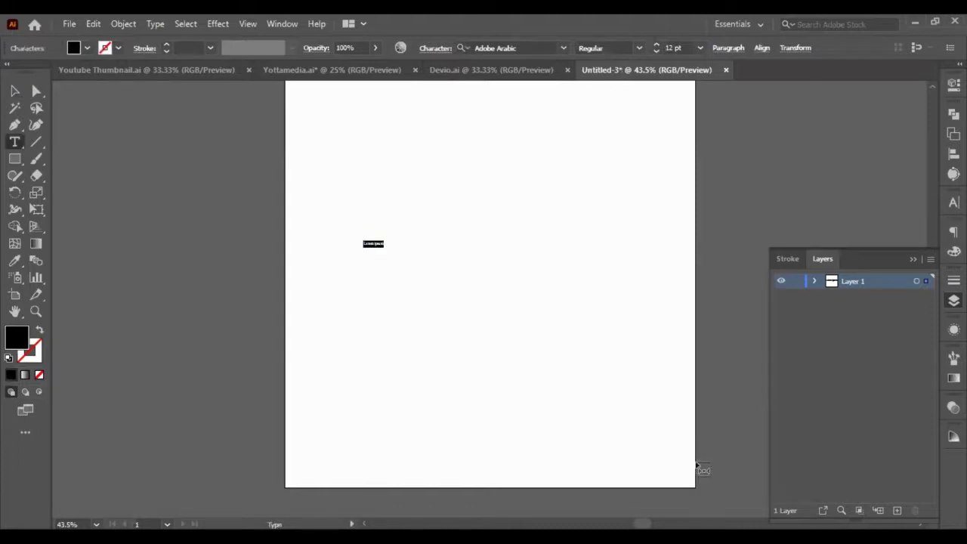
pyautogui.press('BackSpace')
pyautogui.press('Escape')
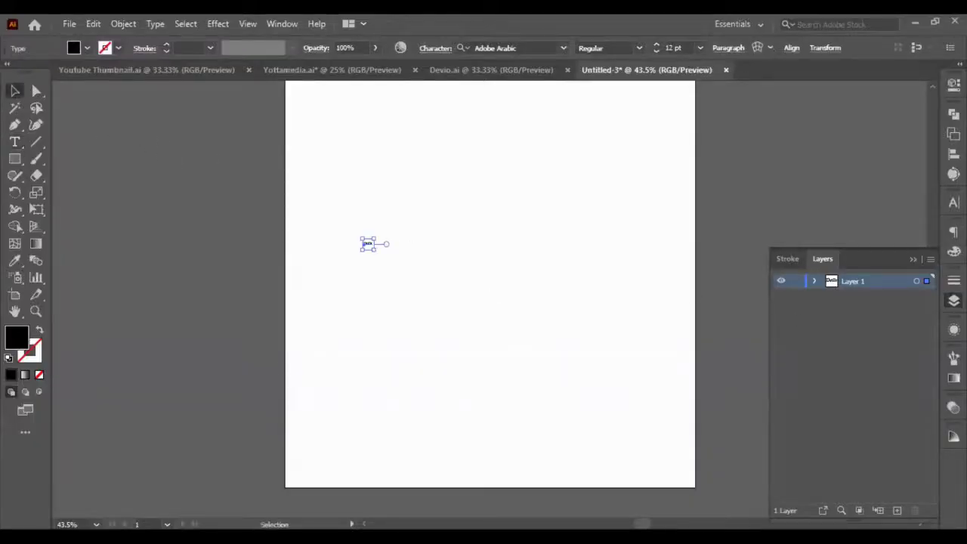
# Step: Set the font size of the "Drillr" text to 150 pt
pyautogui.click(954, 85)
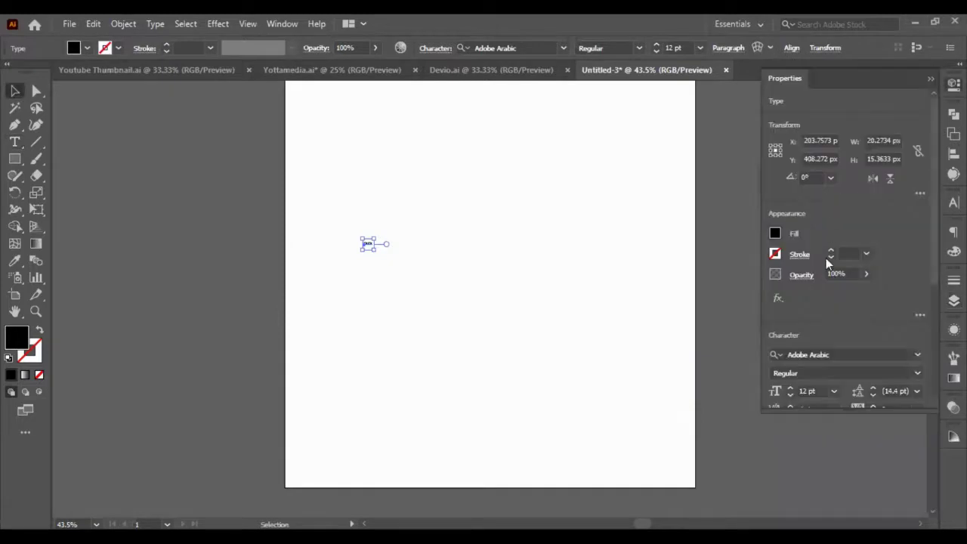
pyautogui.click(803, 393)
pyautogui.hotkey('shift', 'Up')
pyautogui.hotkey('shift', 'Up')
pyautogui.hotkey('shift', 'Up')
pyautogui.hotkey('shift', 'Up')
pyautogui.hotkey('shift', 'Up')
pyautogui.hotkey('shift', 'Up')
pyautogui.hotkey('shift', 'Up')
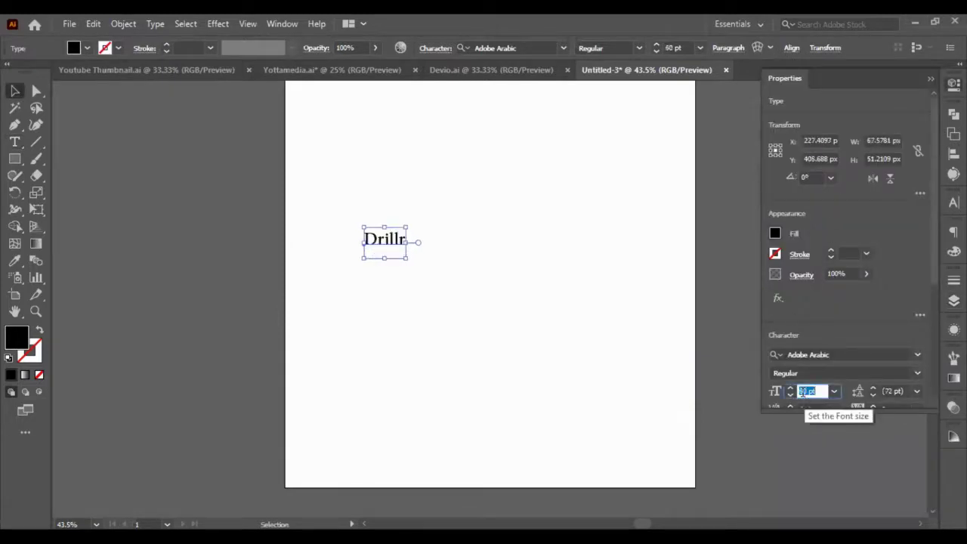
pyautogui.hotkey('shift', 'Up')
pyautogui.hotkey('shift', 'Up')
pyautogui.hotkey('shift', 'Up')
pyautogui.hotkey('shift', 'Up')
pyautogui.hotkey('shift', 'Up')
pyautogui.hotkey('shift', 'Up')
pyautogui.hotkey('shift', 'Up')
pyautogui.hotkey('shift', 'Up')
pyautogui.hotkey('shift', 'Up')
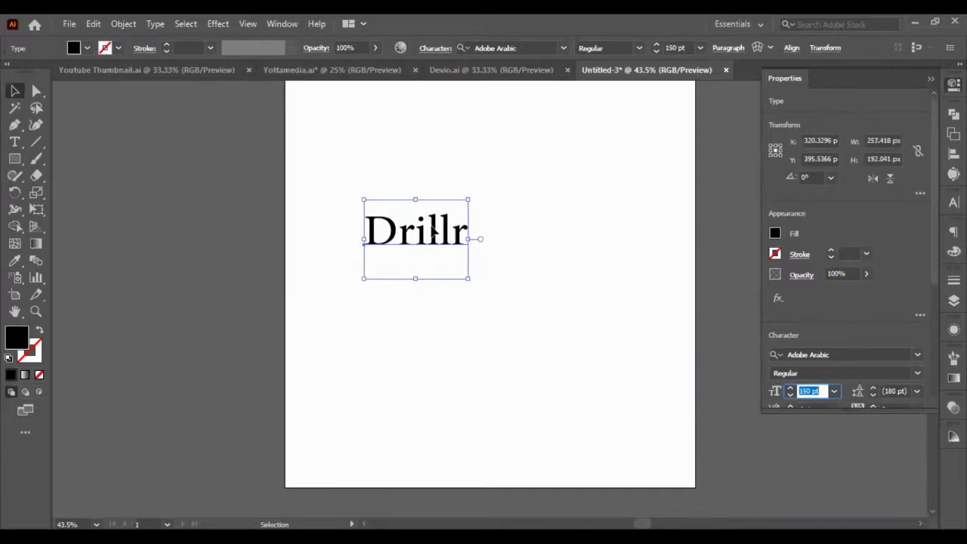
# Step: Change the word's font to Anton and reposition it slightly right of the artboard's centre
pyautogui.moveTo(372, 229); pyautogui.dragTo(383, 277)
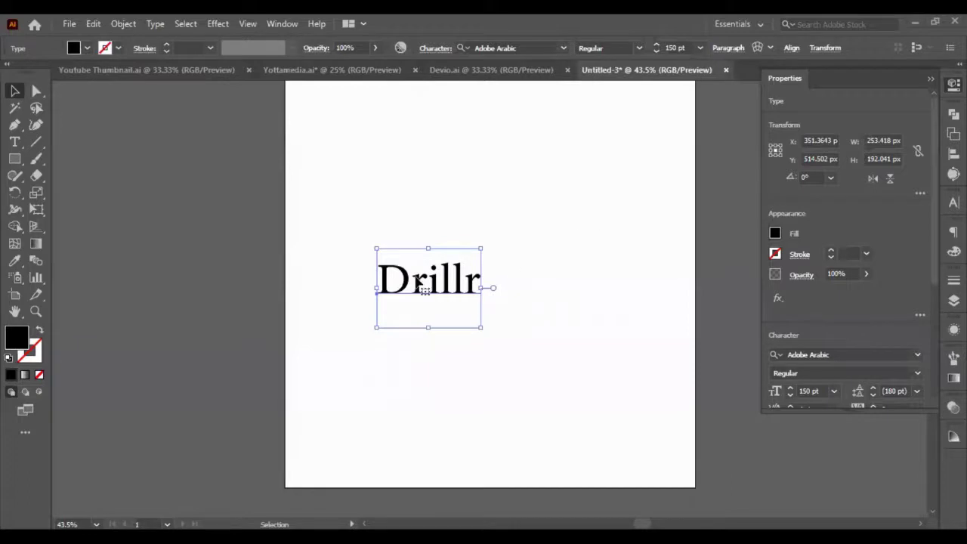
pyautogui.click(479, 149)
pyautogui.moveTo(438, 293)
pyautogui.mouseDown()
pyautogui.moveTo(499, 296)
pyautogui.moveTo(457, 279)
pyautogui.moveTo(452, 285)
pyautogui.mouseUp()
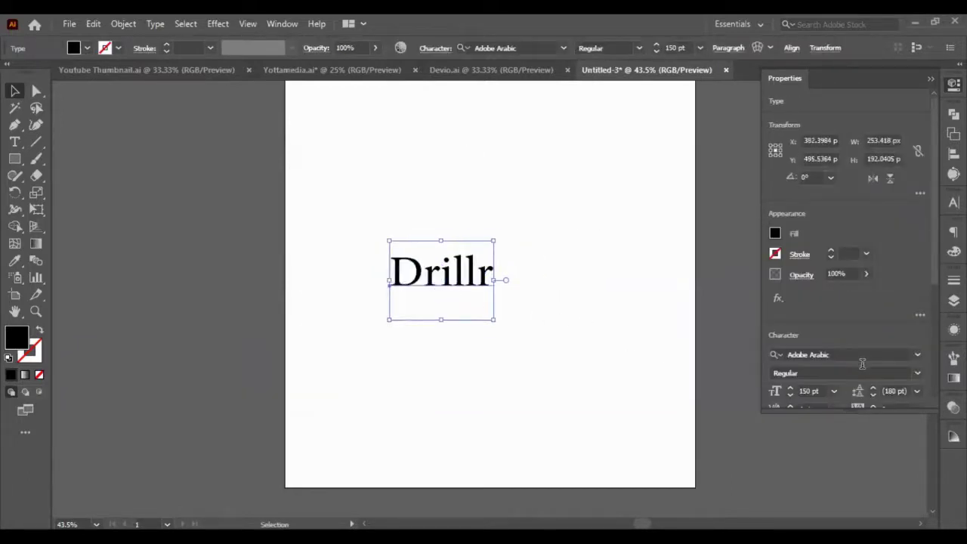
pyautogui.click(917, 355)
pyautogui.scroll(-2, 820, 453)
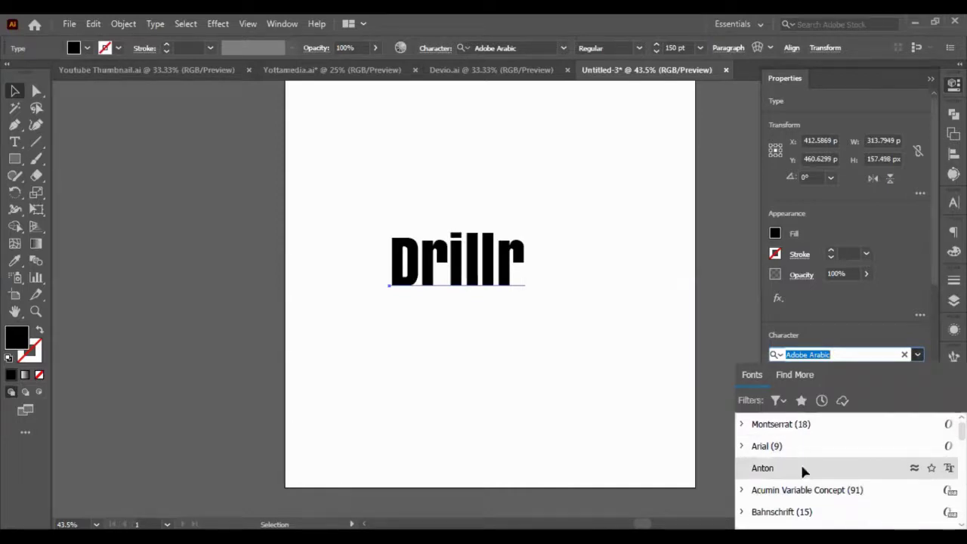
pyautogui.click(803, 471)
pyautogui.moveTo(470, 279); pyautogui.dragTo(518, 278)
pyautogui.press('t')
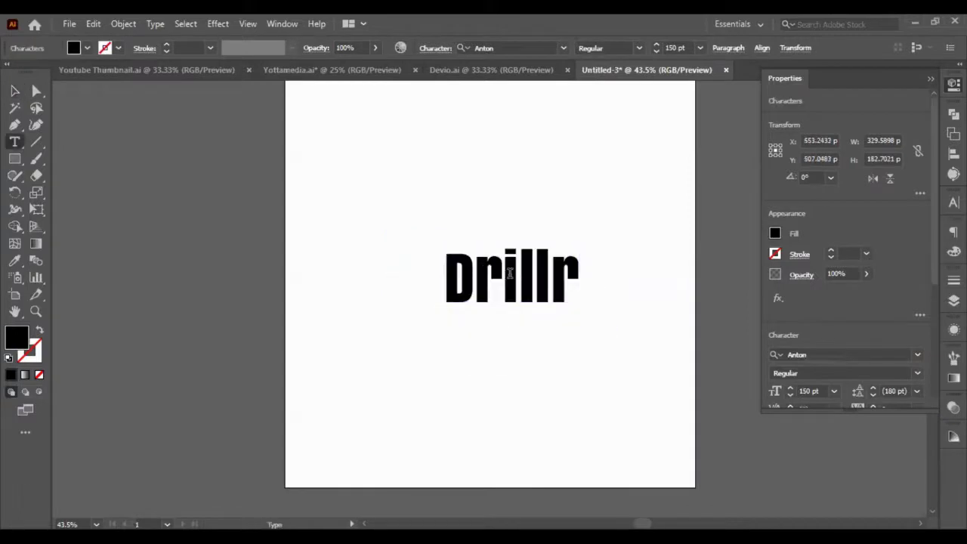
pyautogui.click(405, 257)
pyautogui.press('BackSpace')
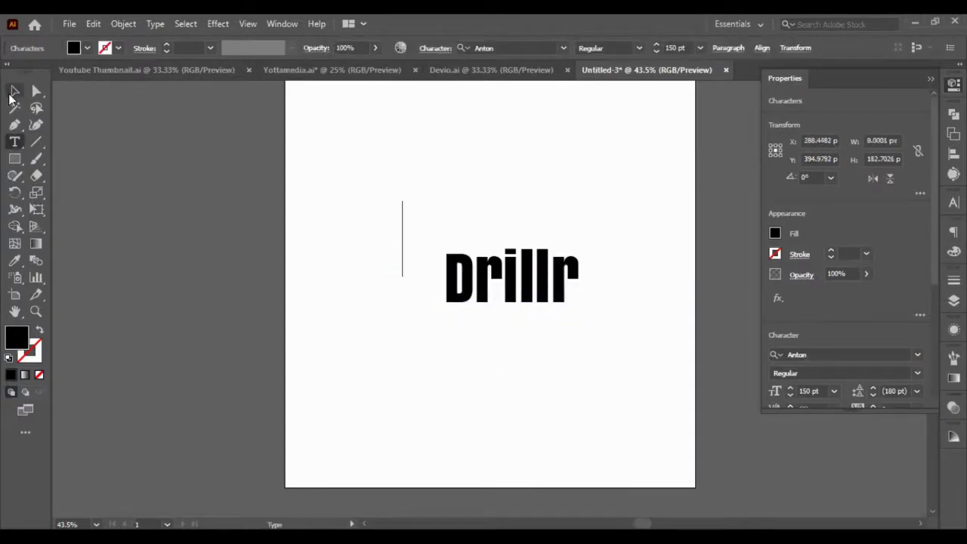
pyautogui.click(14, 91)
pyautogui.moveTo(388, 217); pyautogui.dragTo(471, 333)
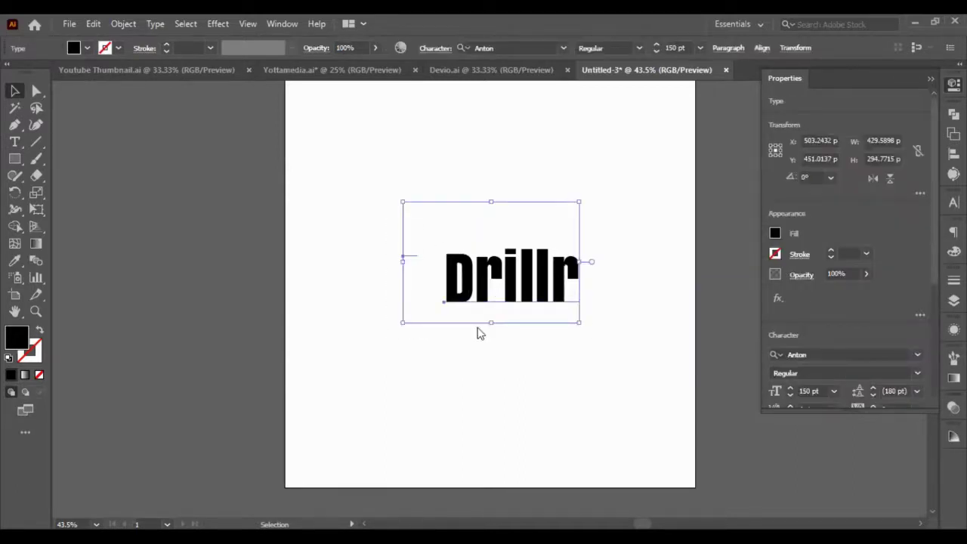
pyautogui.press('Return')
pyautogui.press('Return')
pyautogui.keyDown('shift'); pyautogui.click(449, 249); pyautogui.keyUp('shift')
pyautogui.press('Delete')
# Step: Place a copy of the word outside the artboard beside it, and reposition the original within the artboard
pyautogui.moveTo(451, 257); pyautogui.dragTo(226, 255)
pyautogui.moveTo(226, 256); pyautogui.dragTo(174, 253)
pyautogui.moveTo(531, 351); pyautogui.dragTo(456, 303)
# Step: Convert the word on the artboard to outlines and move it closer to the artboard's centre
pyautogui.rightClick(499, 294)
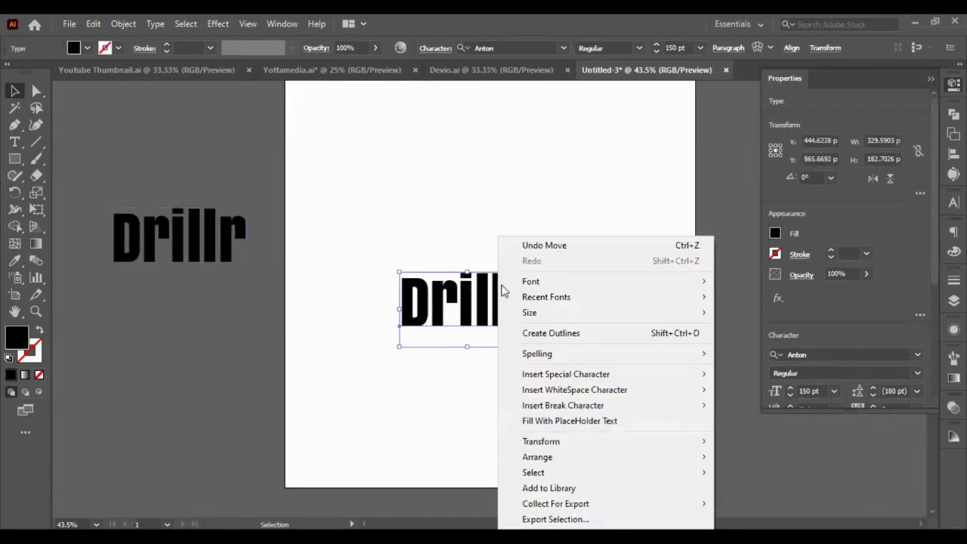
pyautogui.click(527, 334)
pyautogui.moveTo(491, 312); pyautogui.dragTo(538, 303)
pyautogui.scroll(5, 521, 280)
pyautogui.scroll(-1, 548, 288)
pyautogui.scroll(1, 540, 292)
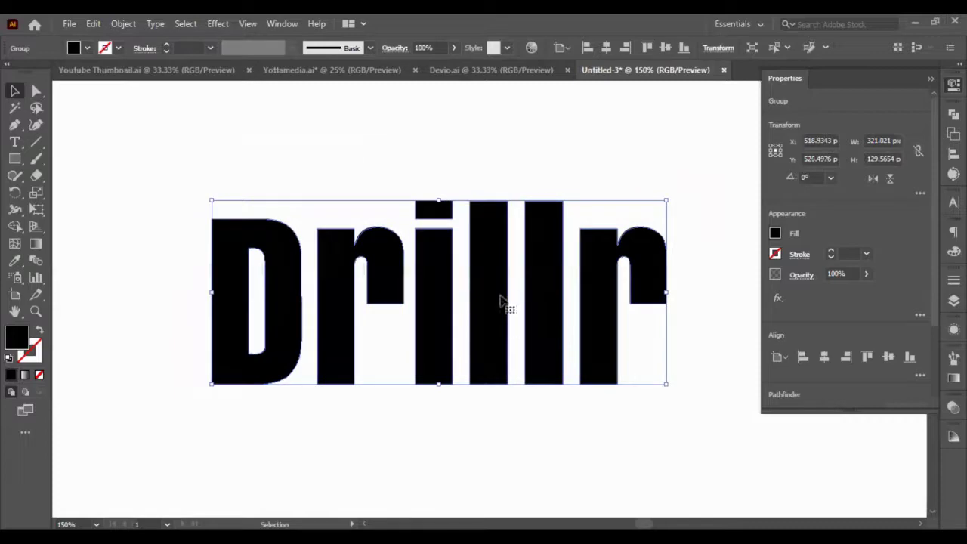
# Step: Ungroup the outlined word and check that its letters can be selected individually
pyautogui.hotkey('ctrl', 'shift', 'g')
pyautogui.click(383, 337)
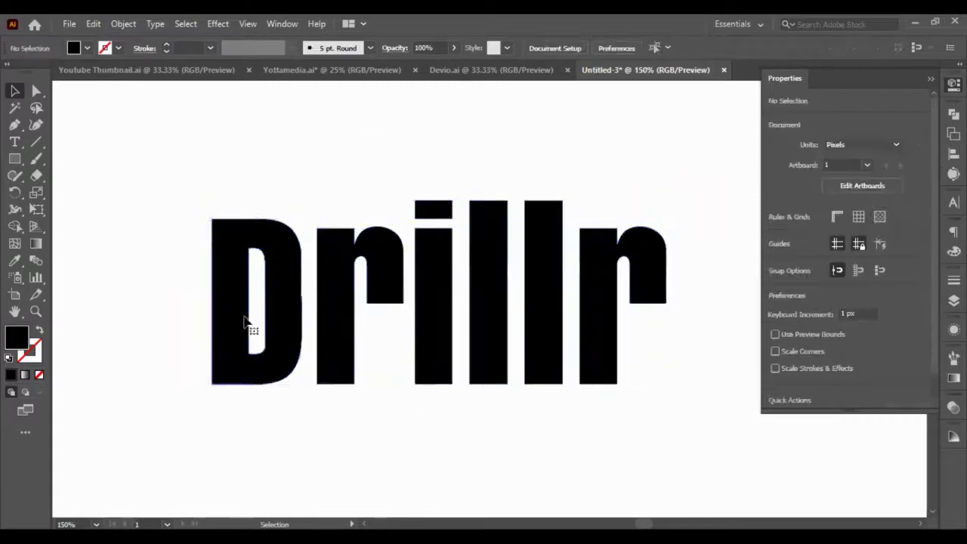
pyautogui.click(243, 326)
pyautogui.click(347, 297)
pyautogui.click(431, 263)
pyautogui.click(495, 217)
pyautogui.click(540, 226)
pyautogui.click(463, 173)
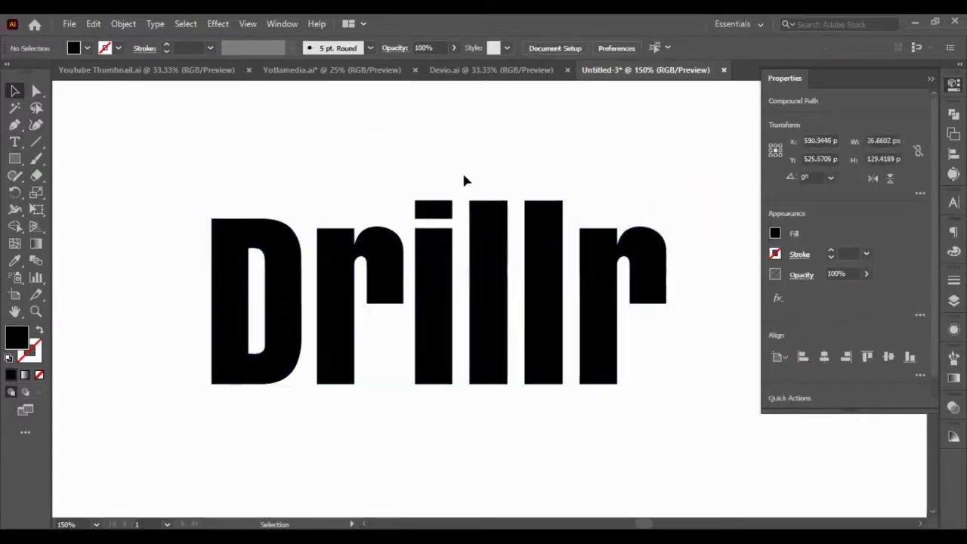
# Step: Raise the top edge of the i's dot by 10 px using Direct Selection
pyautogui.click(36, 91)
pyautogui.moveTo(337, 138); pyautogui.dragTo(455, 210)
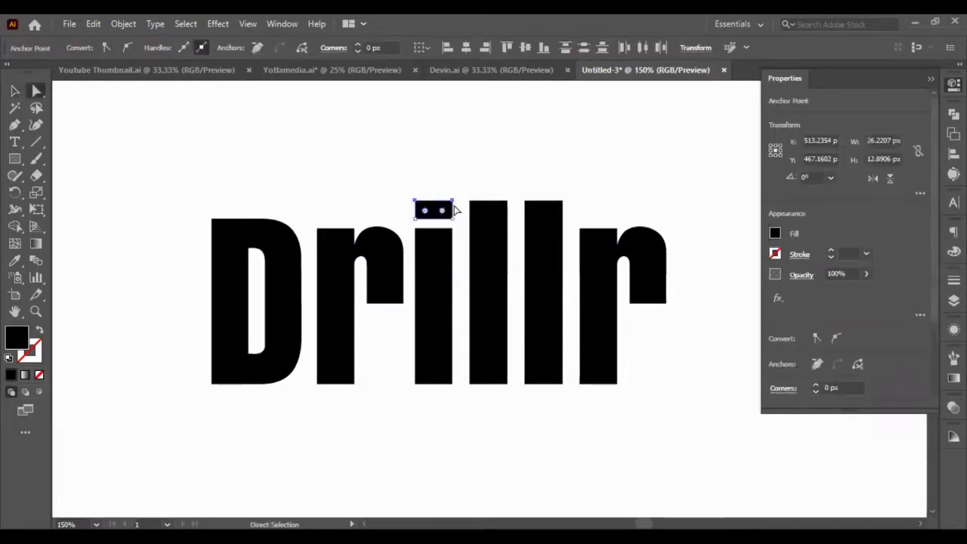
pyautogui.hotkey('shift', 'Up')
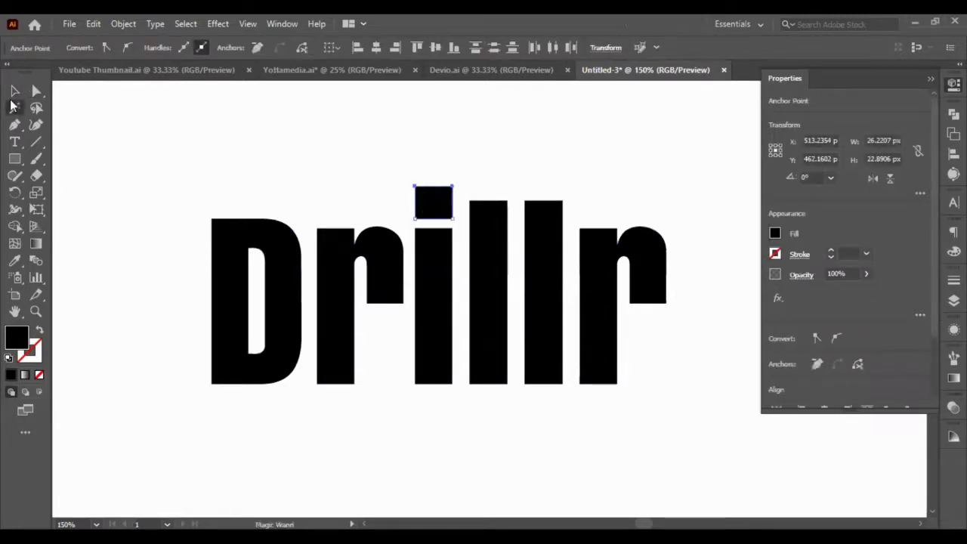
# Step: Try to move the first r closer to the D
pyautogui.click(14, 93)
pyautogui.moveTo(317, 229); pyautogui.dragTo(302, 230)
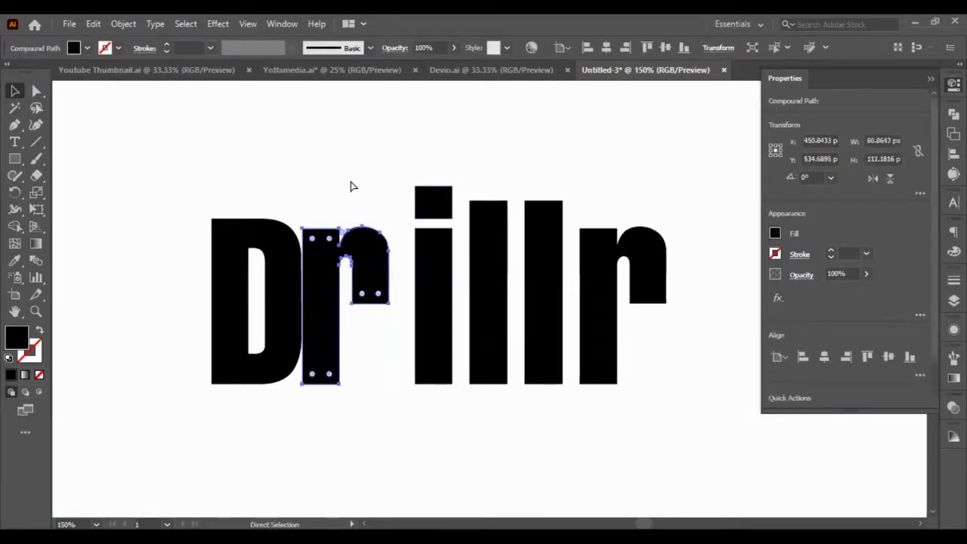
pyautogui.hotkey('shift', 'Right')
pyautogui.hotkey('shift', 'Right')
pyautogui.click(401, 135)
# Step: Lower the i's dot and the top edge of its stem until the dot's top is level with the l's
pyautogui.moveTo(408, 141); pyautogui.dragTo(462, 237)
pyautogui.click(36, 91)
pyautogui.moveTo(391, 138); pyautogui.dragTo(455, 238)
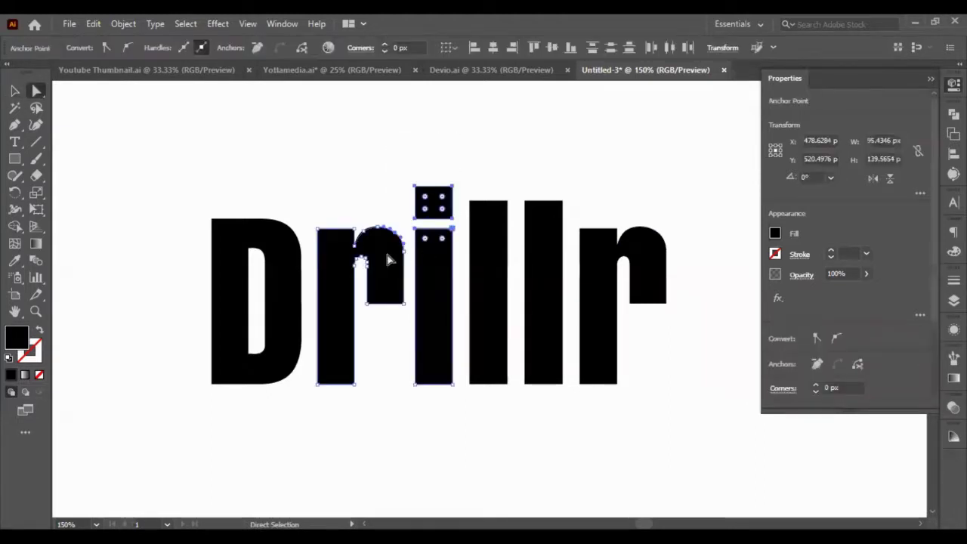
pyautogui.moveTo(408, 161); pyautogui.dragTo(460, 248)
pyautogui.press('Down')
pyautogui.press('Down')
pyautogui.press('Down')
pyautogui.press('Down')
pyautogui.press('Down')
pyautogui.press('Down')
pyautogui.press('Down')
pyautogui.press('Down')
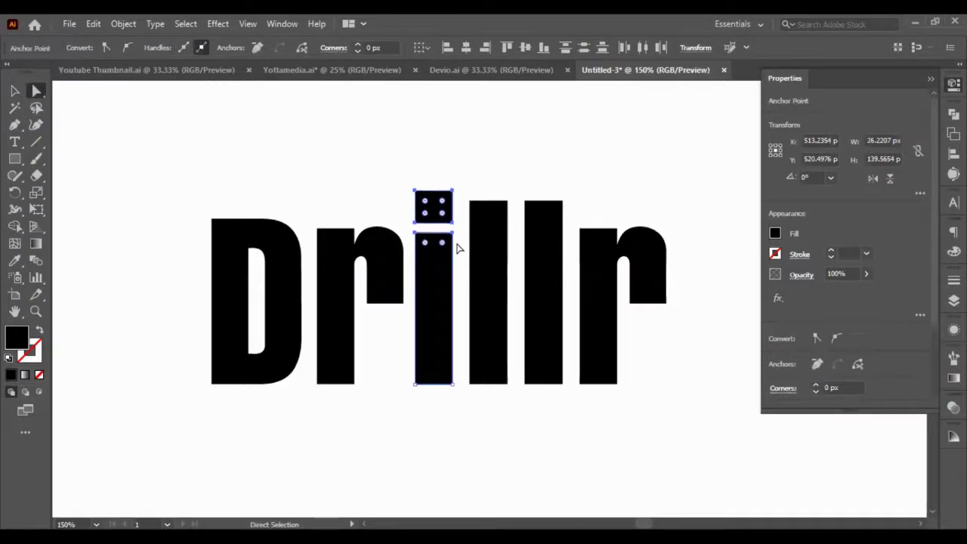
pyautogui.press('Down')
pyautogui.press('Down')
pyautogui.press('Down')
pyautogui.press('Down')
pyautogui.press('Down')
pyautogui.press('Down')
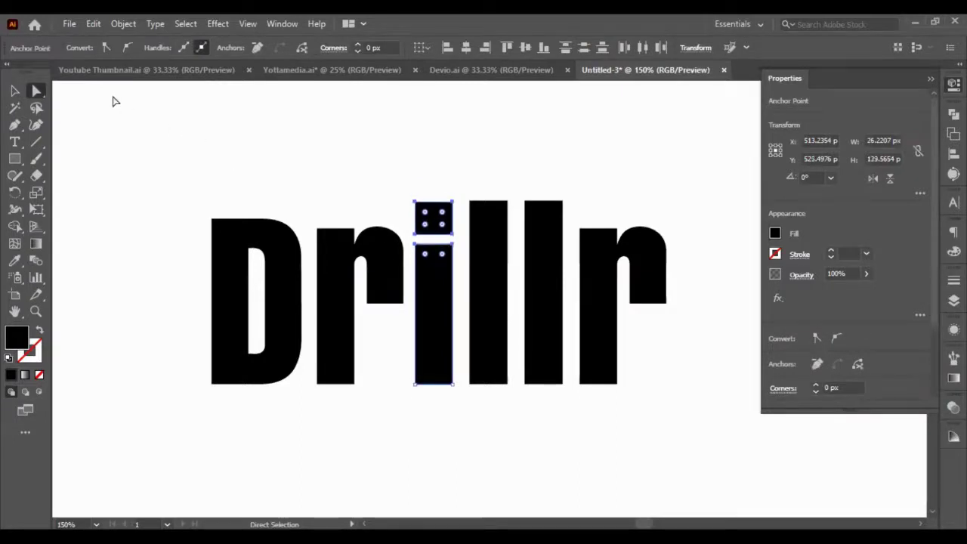
pyautogui.press('Down')
pyautogui.press('Down')
pyautogui.press('Down')
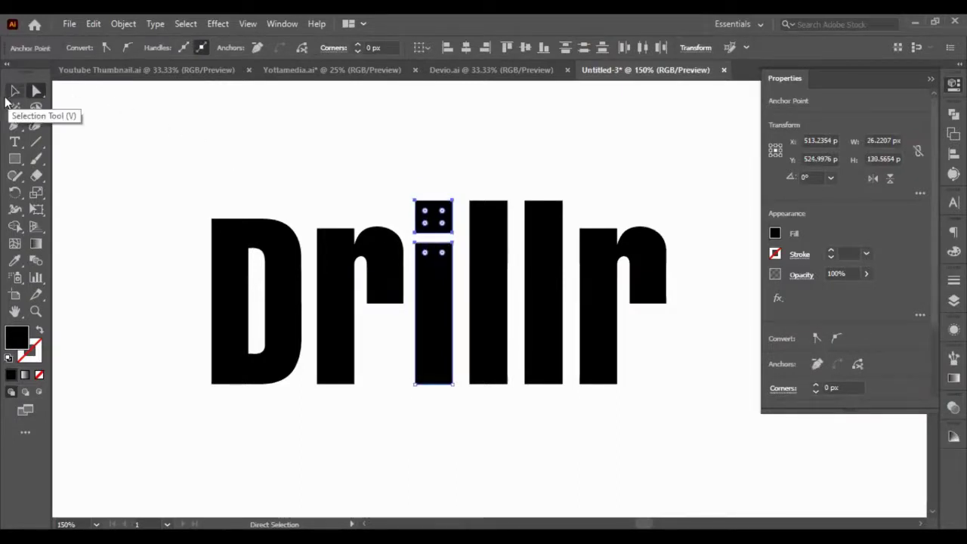
pyautogui.click(14, 90)
pyautogui.click(168, 154)
pyautogui.click(547, 340)
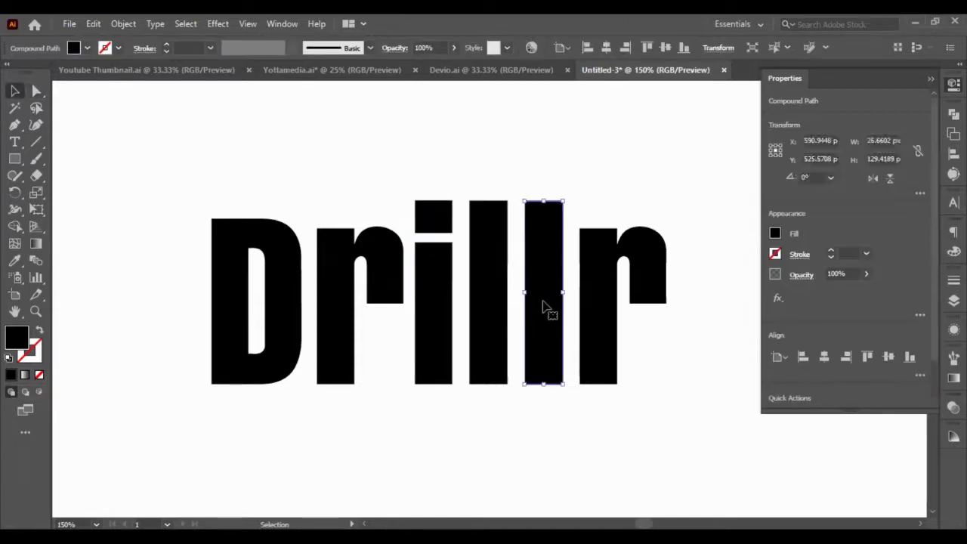
pyautogui.click(571, 438)
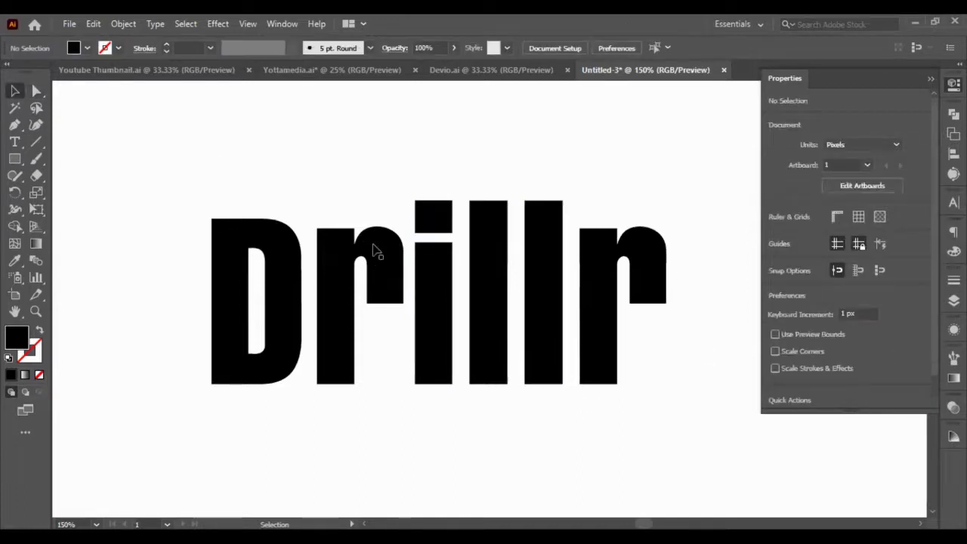
# Step: Select all the letters and shift the whole word to the left
pyautogui.moveTo(195, 198); pyautogui.dragTo(626, 395)
pyautogui.moveTo(579, 320); pyautogui.dragTo(489, 320)
pyautogui.click(708, 397)
# Step: Draw a narrow, closed diagonal bar with the Pen tool, crossing the left edge of the last r's stem
pyautogui.click(503, 346)
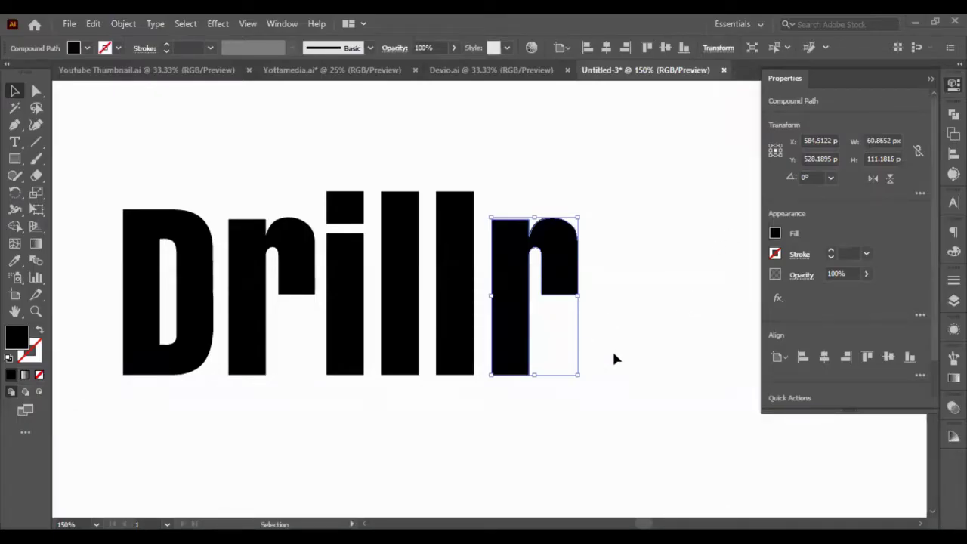
pyautogui.click(15, 125)
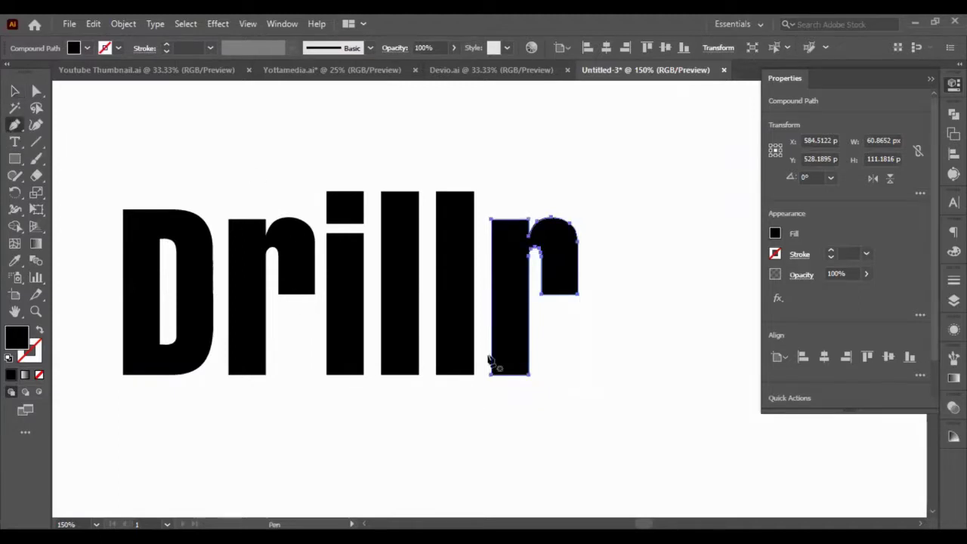
pyautogui.hotkey('ctrl', '=')
pyautogui.hotkey('ctrl', '=')
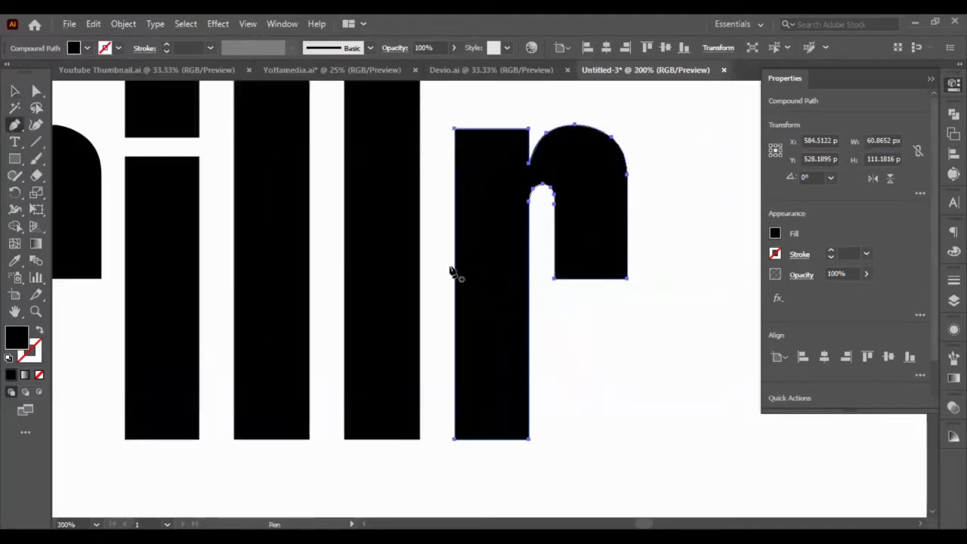
pyautogui.click(445, 287)
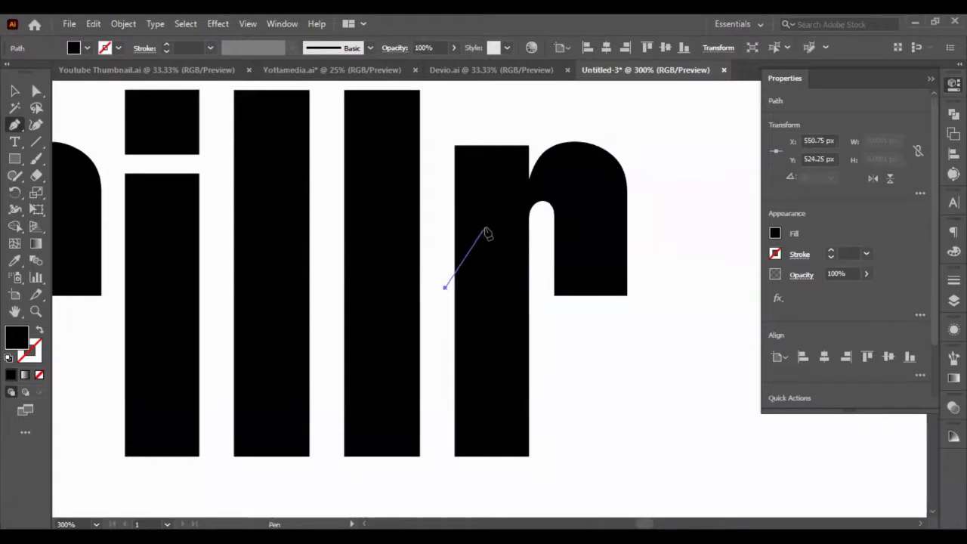
pyautogui.click(494, 240)
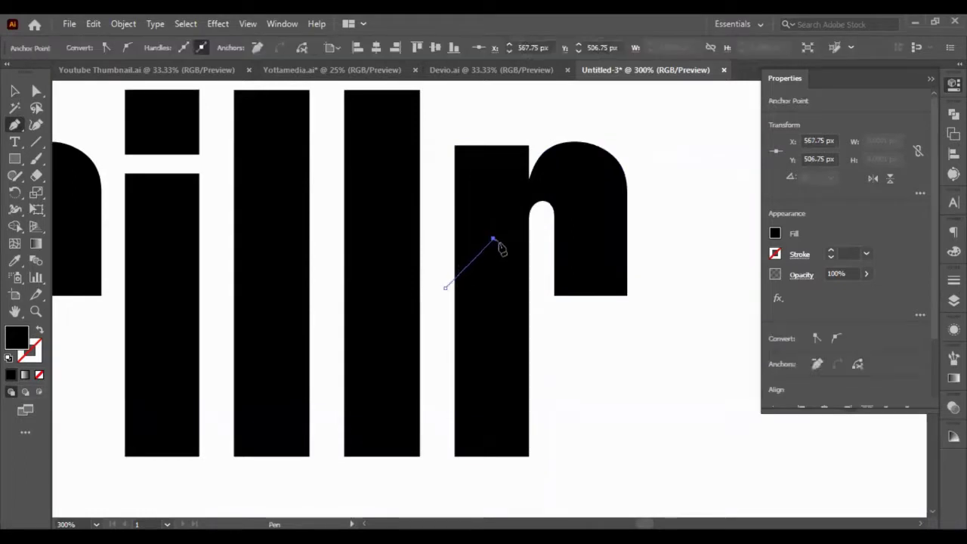
pyautogui.hotkey('ctrl', 'z')
pyautogui.click(503, 248)
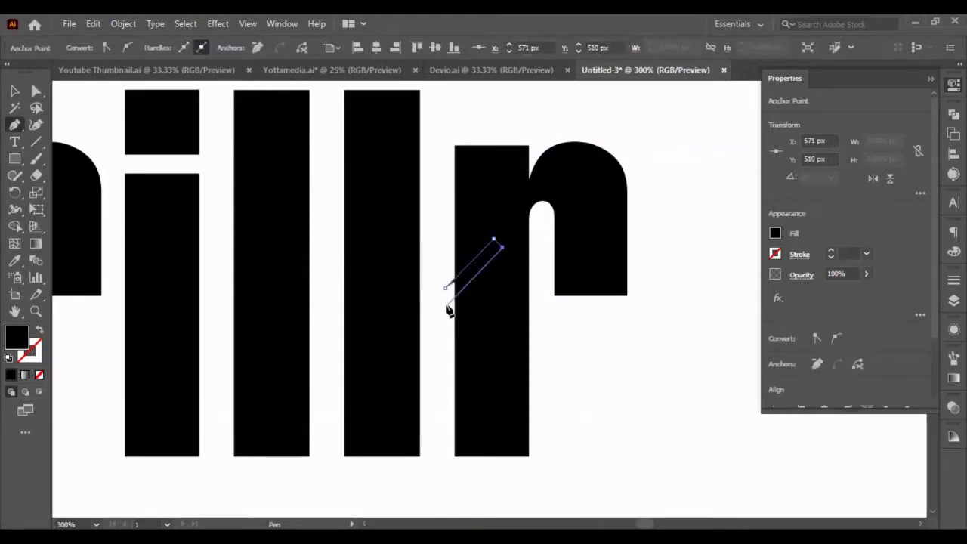
pyautogui.click(448, 304)
pyautogui.click(445, 287)
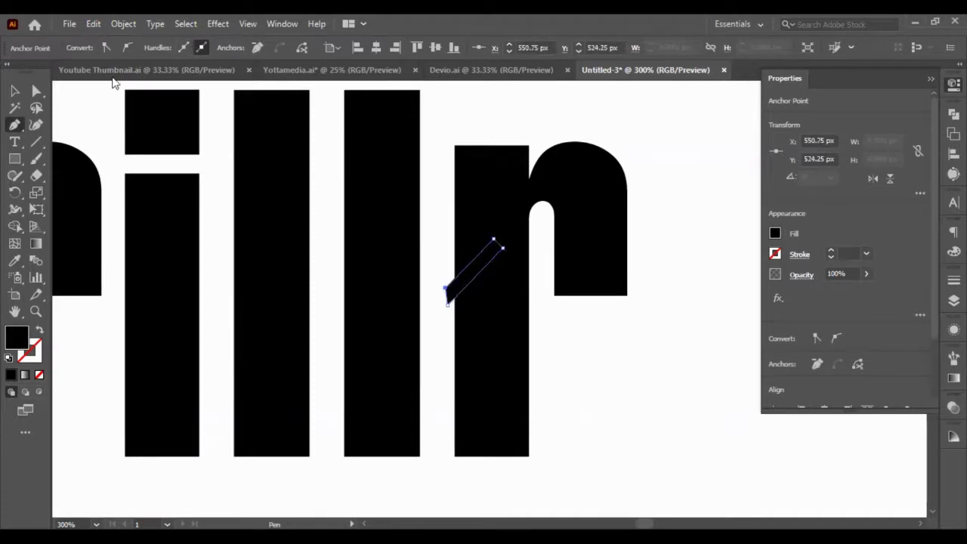
# Step: Fill the diagonal bar with white sampled from the background
pyautogui.click(15, 90)
pyautogui.scroll(1, 467, 275)
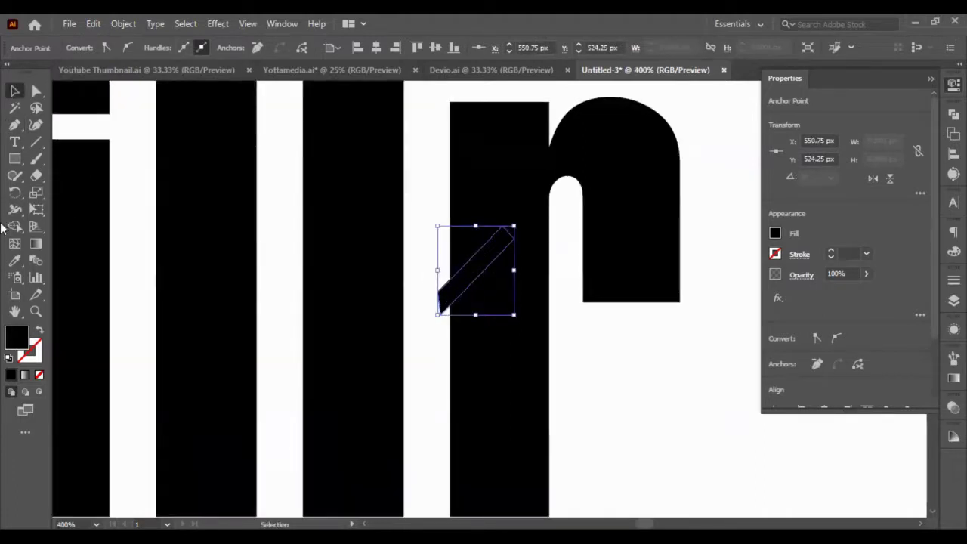
pyautogui.click(125, 298)
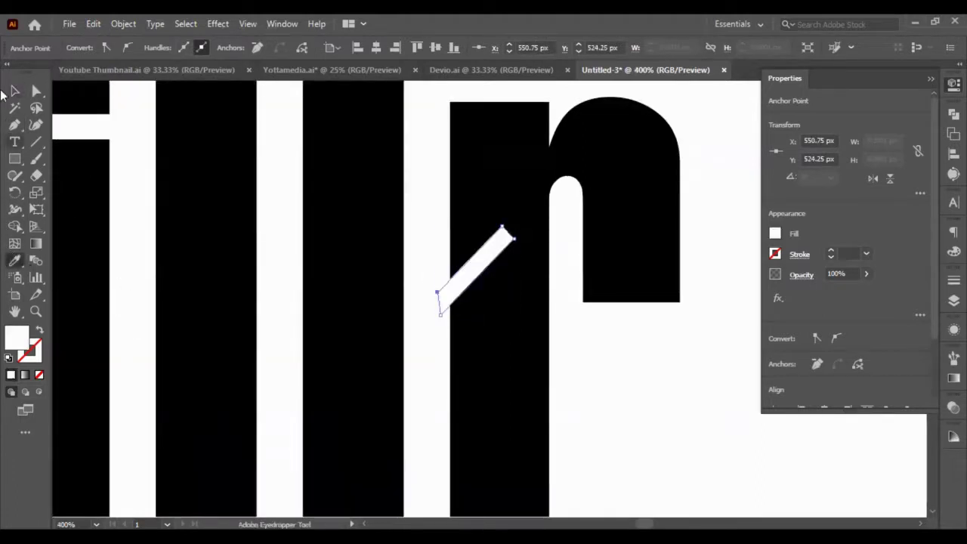
pyautogui.press('v')
pyautogui.click(585, 355)
pyautogui.scroll(-1, 387, 258)
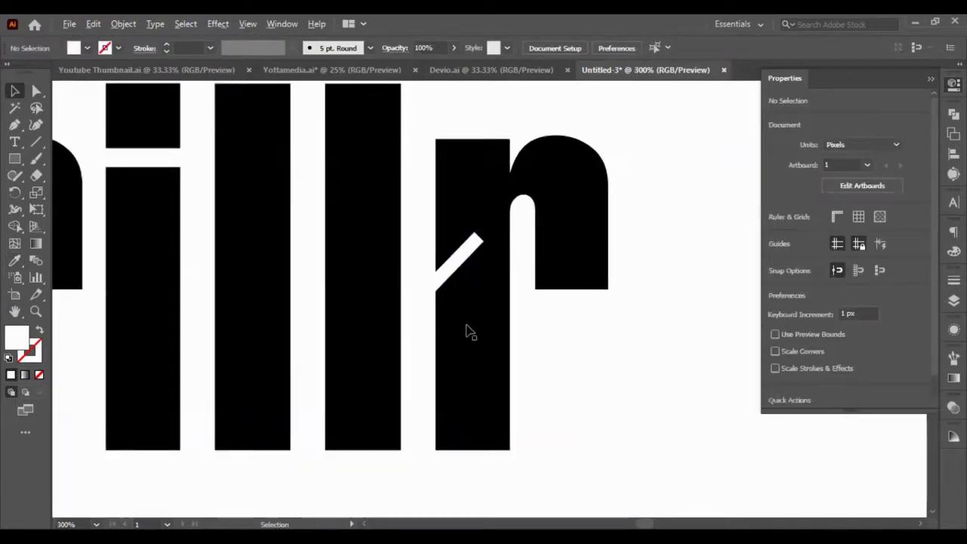
# Step: Round all corners of the short diagonal bar fully so both of its ends become semicircular
pyautogui.scroll(1, 476, 246)
pyautogui.click(469, 252)
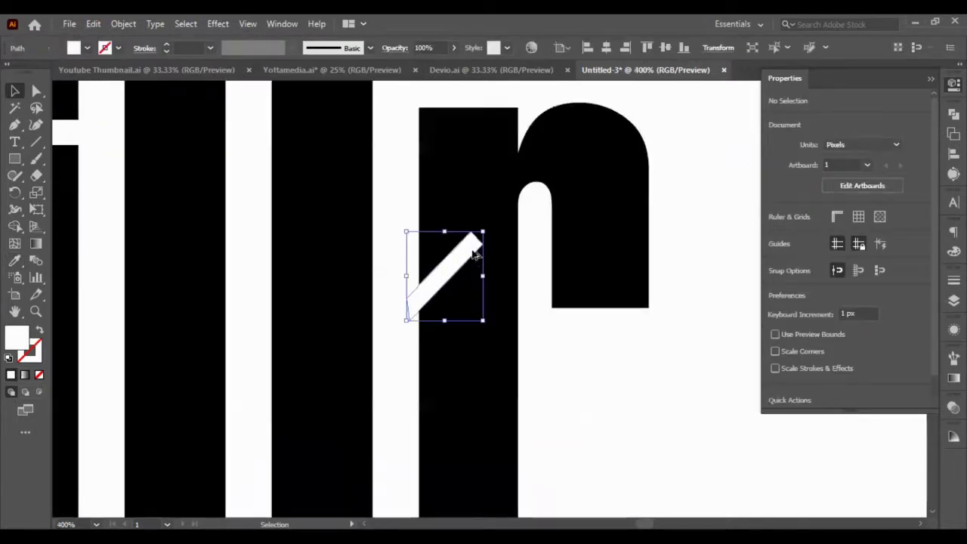
pyautogui.scroll(5, 470, 253)
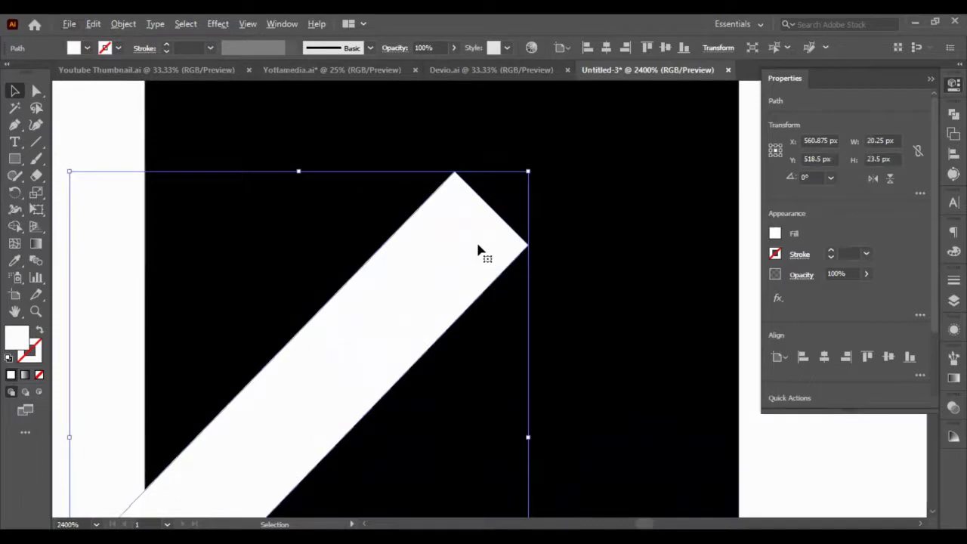
pyautogui.press('a')
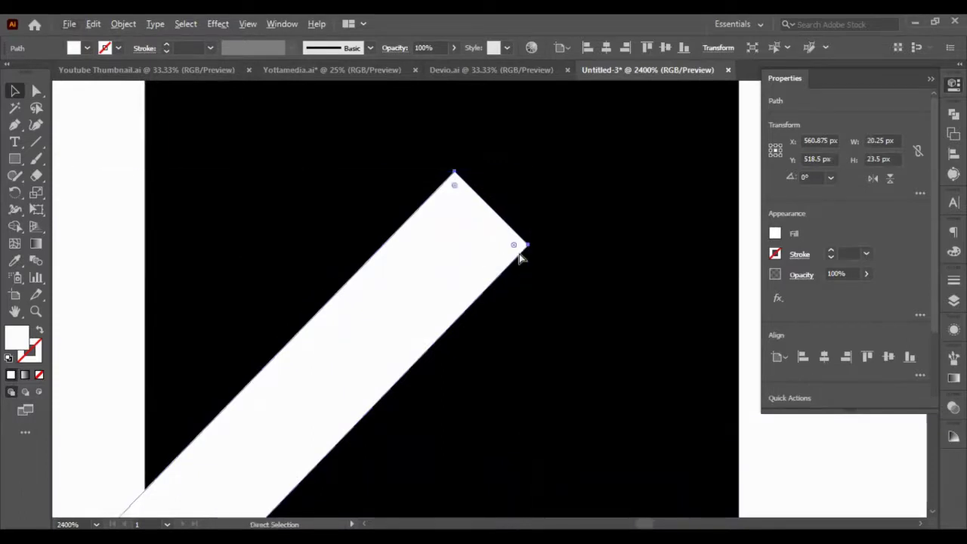
pyautogui.moveTo(454, 185); pyautogui.dragTo(308, 298)
pyautogui.press('v')
pyautogui.click(118, 301)
pyautogui.keyDown('alt'); pyautogui.scroll(-4, 118, 301); pyautogui.keyUp('alt')
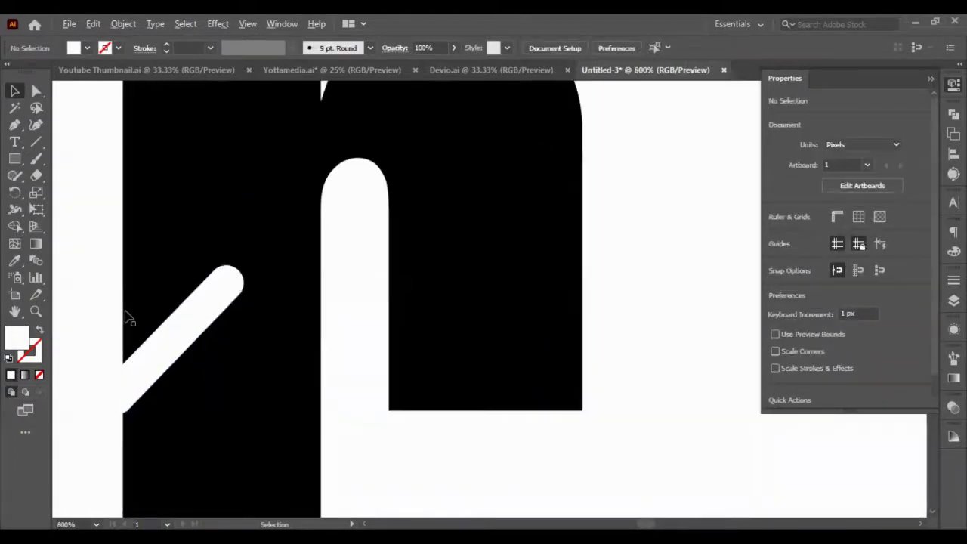
# Step: Try to make a second cut by duplicating the rounded bar below the first and enlarging it, and discard the copy
pyautogui.click(136, 361)
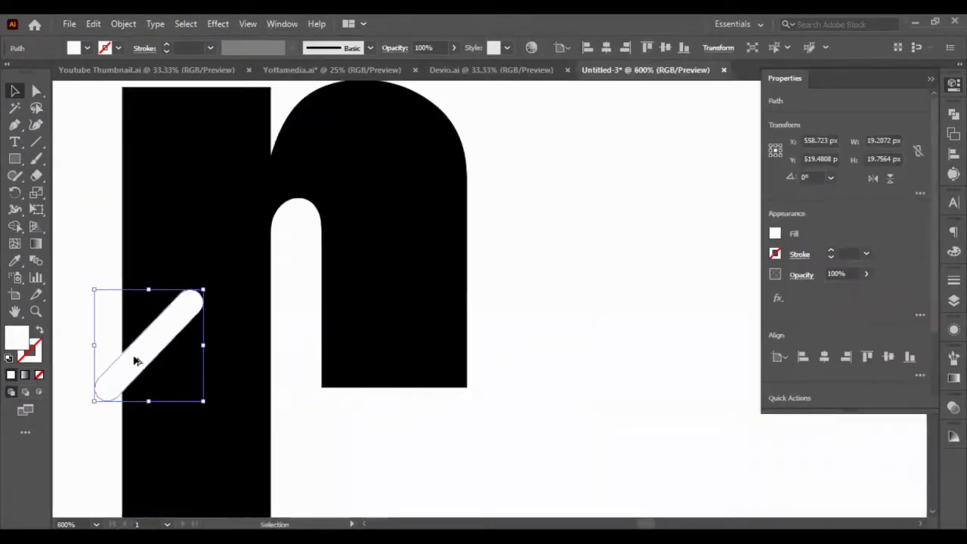
pyautogui.keyDown('alt'); pyautogui.scroll(-2, 136, 361); pyautogui.keyUp('alt')
pyautogui.keyDown('ctrl'); pyautogui.hscroll(-3, 155, 432); pyautogui.keyUp('ctrl')
pyautogui.scroll(-2, 227, 302)
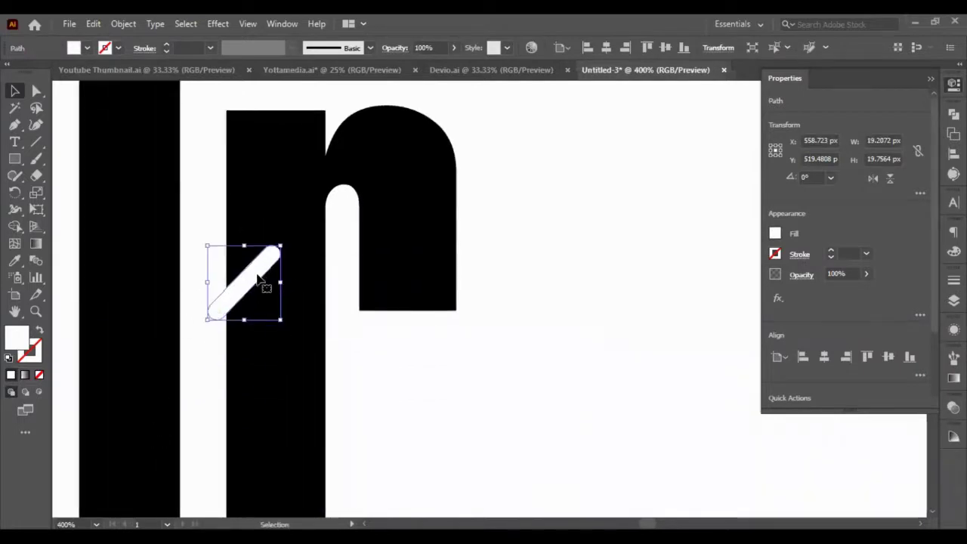
pyautogui.moveTo(233, 281)
pyautogui.keyDown('alt'); pyautogui.mouseDown()
pyautogui.moveTo(253, 320)
pyautogui.moveTo(247, 349)
pyautogui.moveTo(239, 343)
pyautogui.mouseUp(); pyautogui.keyUp('alt')
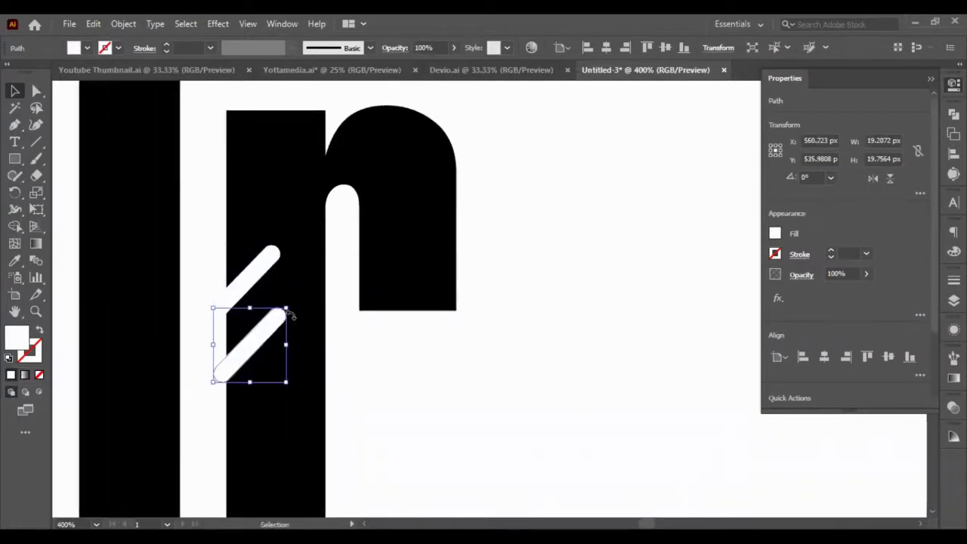
pyautogui.keyDown('alt'); pyautogui.moveTo(286, 381); pyautogui.dragTo(314, 411); pyautogui.keyUp('alt')
pyautogui.hotkey('ctrl', 'z')
pyautogui.moveTo(288, 308)
pyautogui.mouseDown()
pyautogui.moveTo(328, 287)
pyautogui.moveTo(334, 262)
pyautogui.mouseUp()
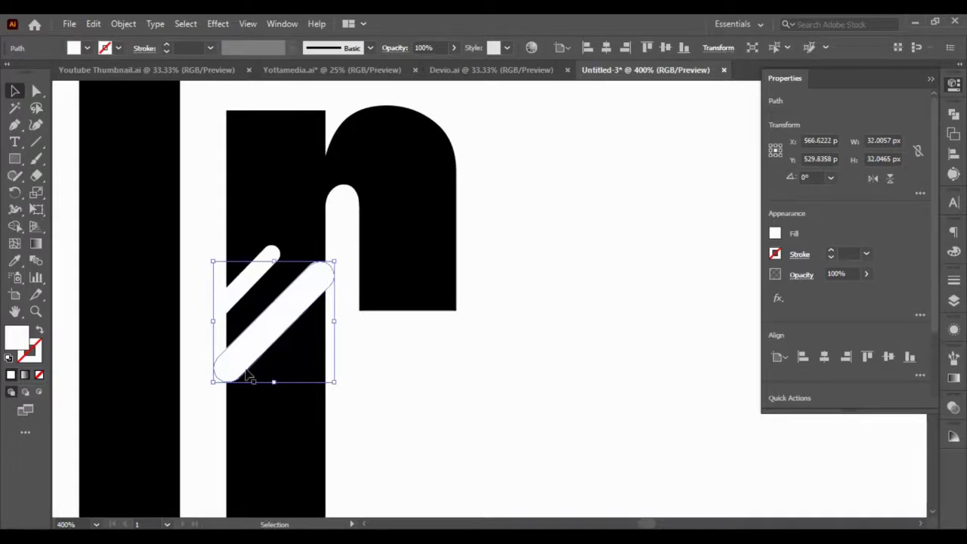
pyautogui.press('Delete')
# Step: Draw a longer, closed diagonal bar with the Pen tool below the short one, spanning the full width of the r's stem
pyautogui.press('p')
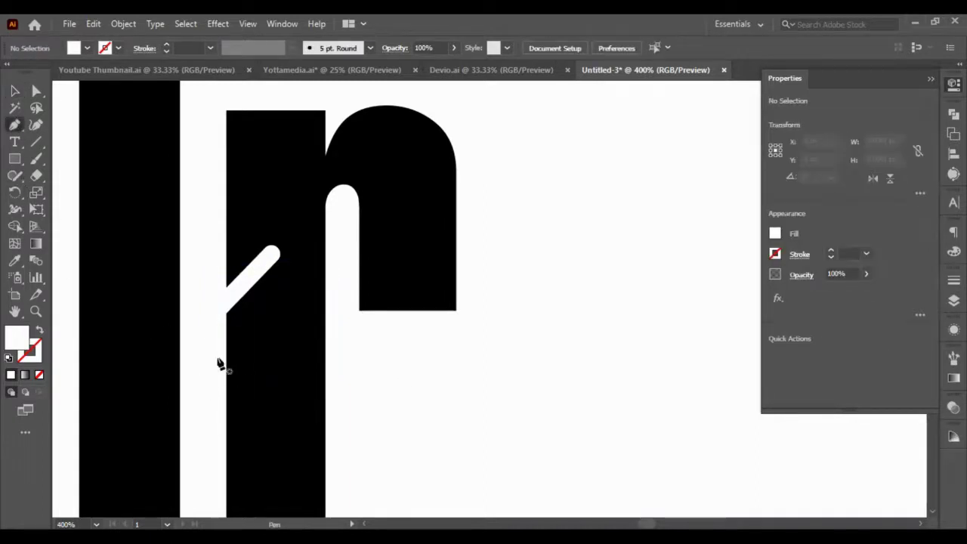
pyautogui.click(216, 364)
pyautogui.click(330, 260)
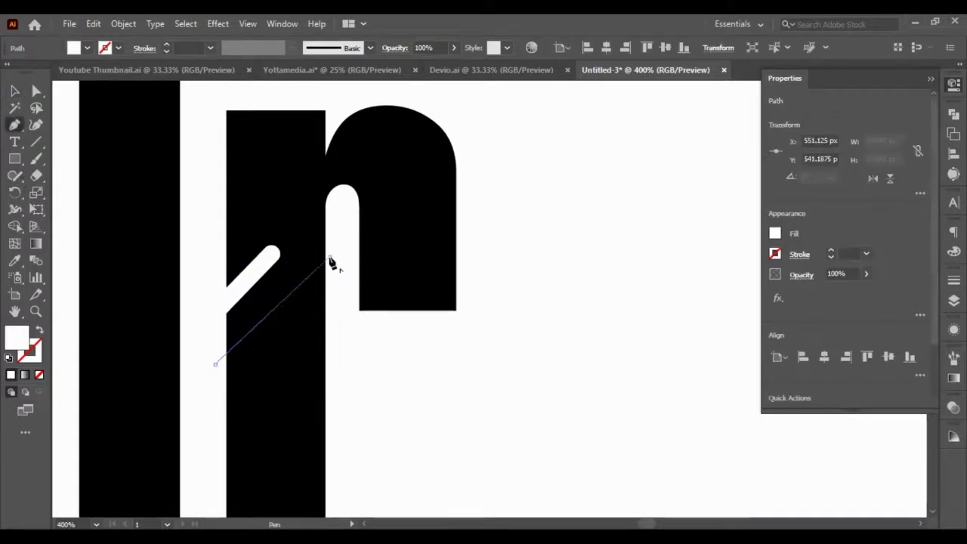
pyautogui.click(338, 278)
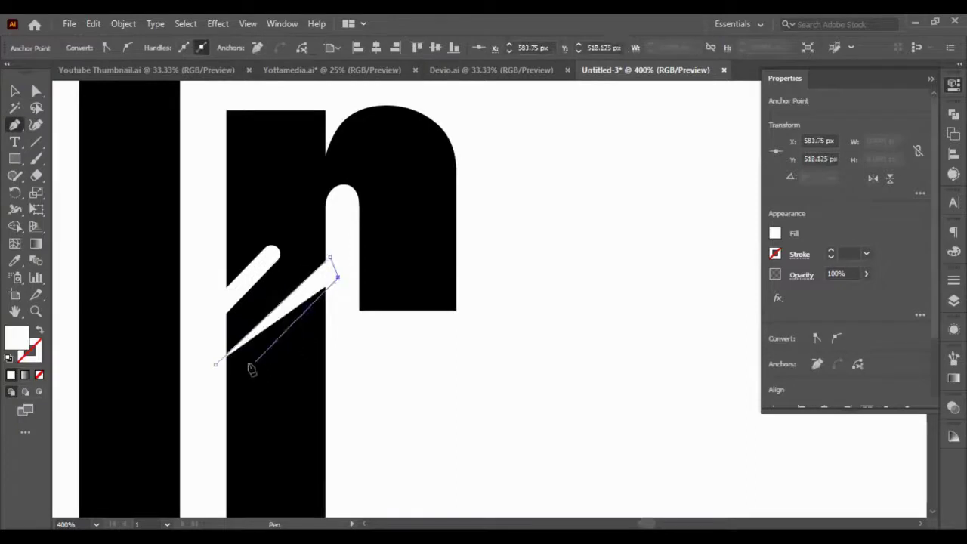
pyautogui.click(214, 388)
pyautogui.click(214, 368)
pyautogui.press('v')
pyautogui.click(204, 393)
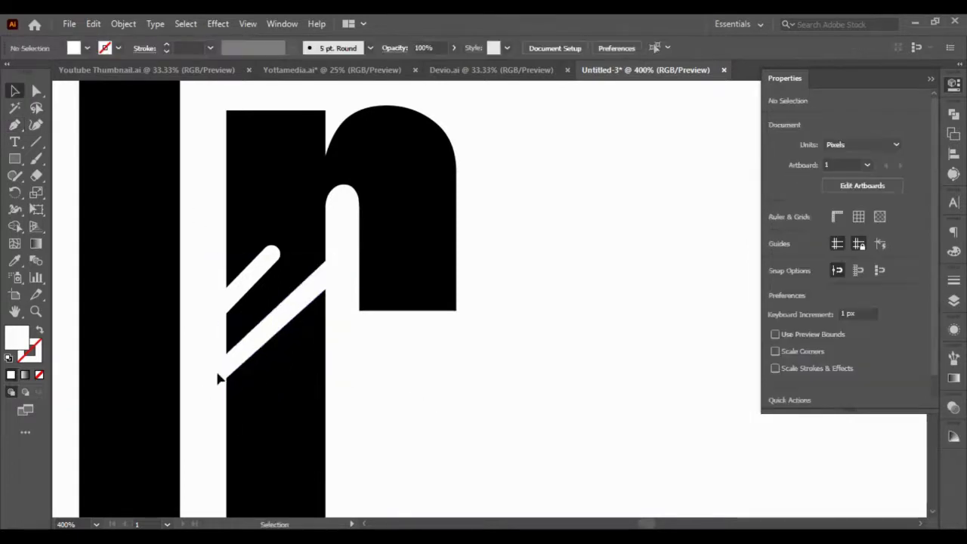
# Step: Lower the bottom-left anchor point of the long bar by 1 px to even out its thickness
pyautogui.click(255, 347)
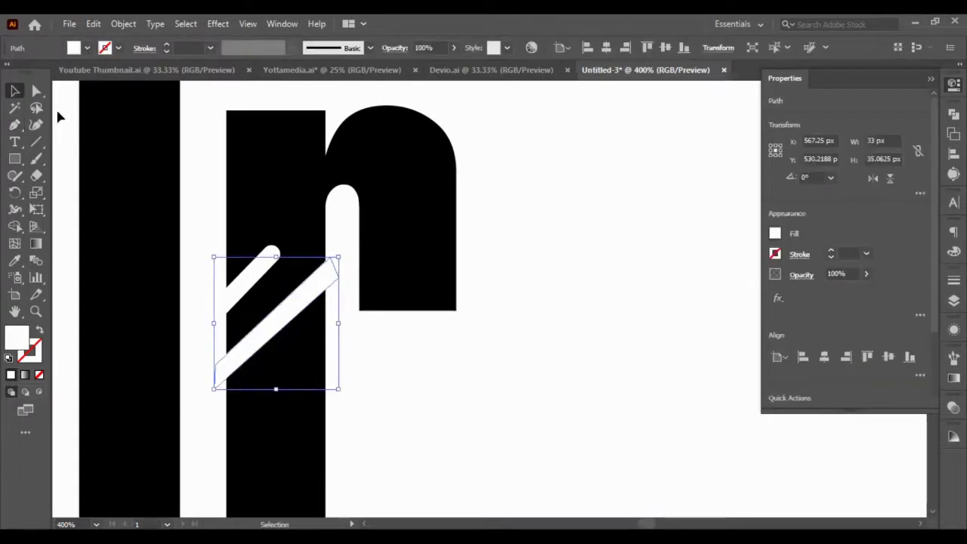
pyautogui.click(36, 91)
pyautogui.moveTo(196, 390); pyautogui.dragTo(219, 413)
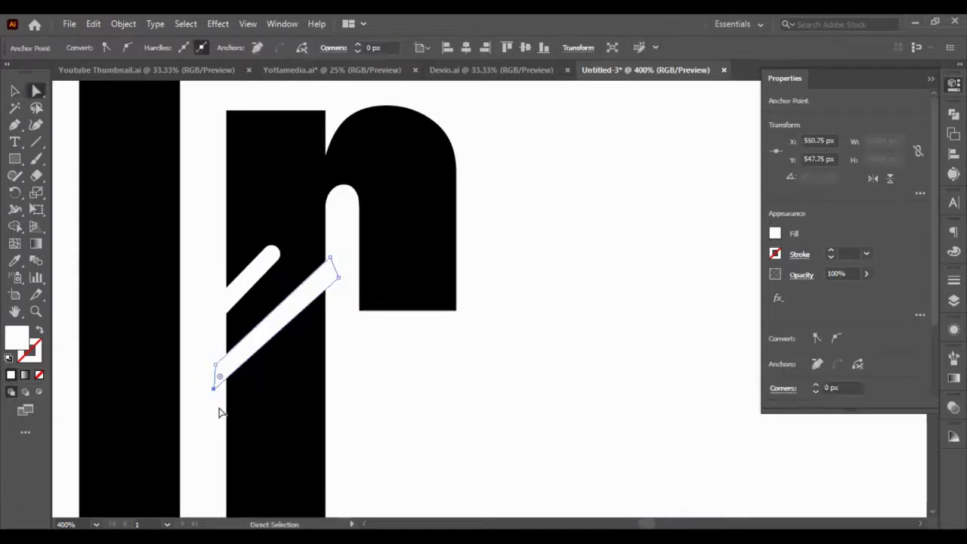
pyautogui.press('Down')
pyautogui.press('v')
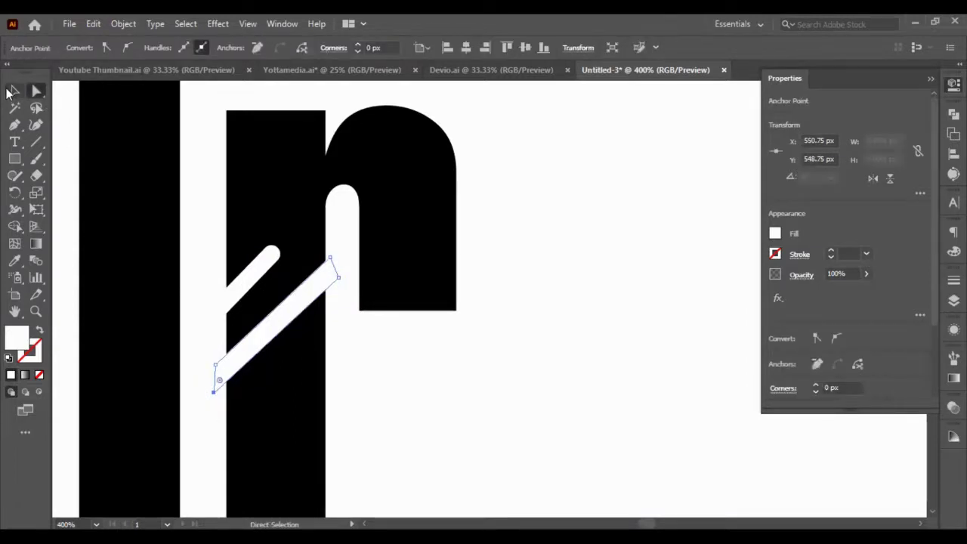
pyautogui.click(394, 330)
# Step: Try to round all corners of the long bar, and undo the rounding
pyautogui.click(294, 302)
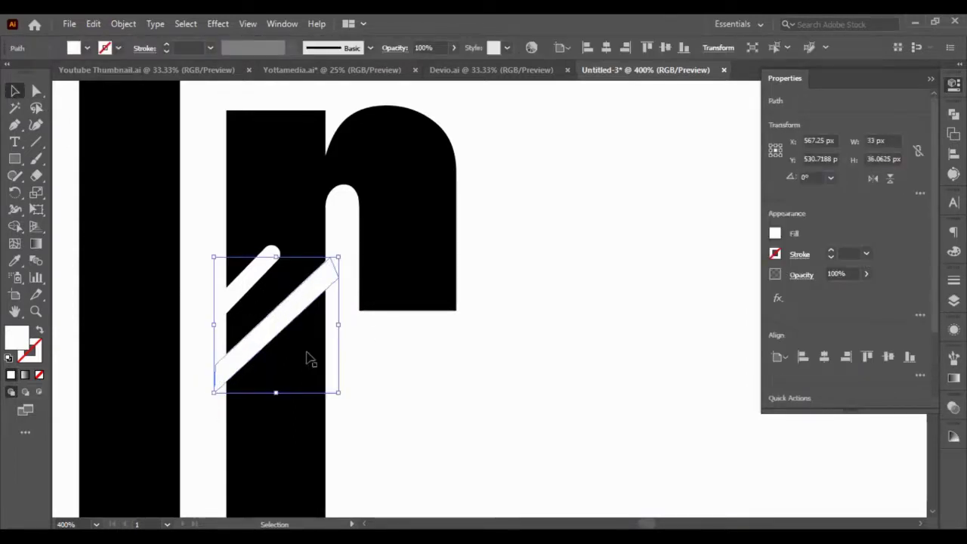
pyautogui.press('a')
pyautogui.moveTo(324, 278); pyautogui.dragTo(276, 309)
pyautogui.press('v')
pyautogui.click(371, 354)
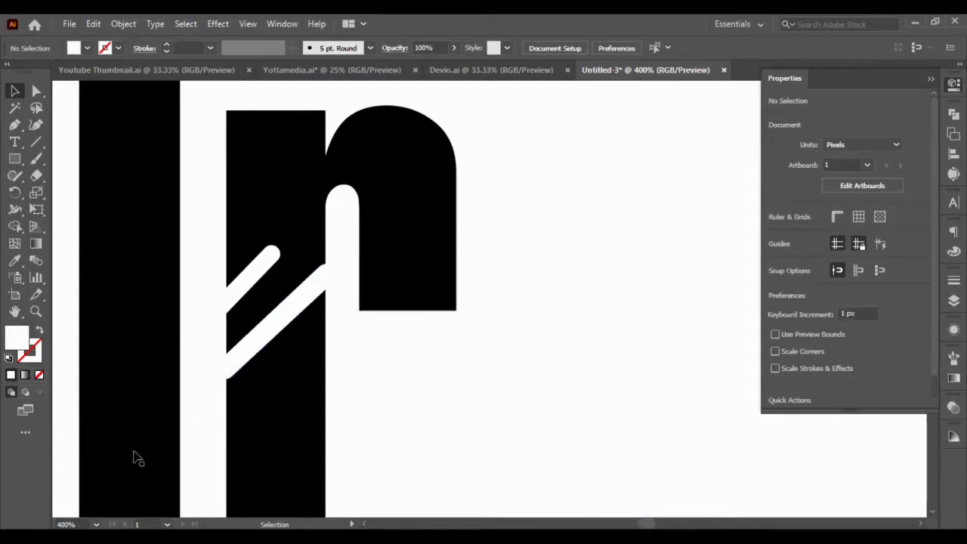
pyautogui.hotkey('ctrl', 'z')
pyautogui.click(537, 253)
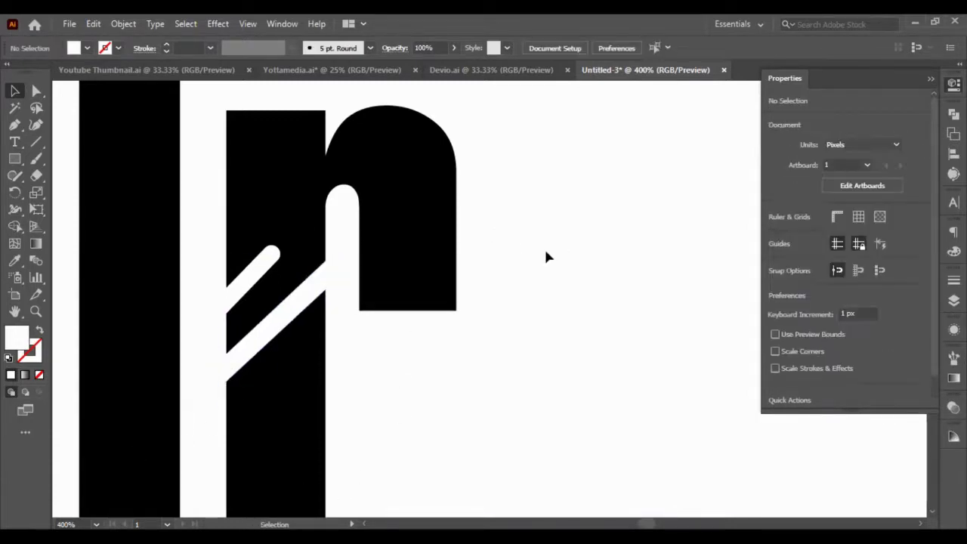
# Step: Round the ends of the long bar fully and place two copies of it below, spaced evenly down the stem
pyautogui.click(303, 303)
pyautogui.click(411, 381)
pyautogui.click(276, 338)
pyautogui.click(277, 329)
pyautogui.moveTo(271, 333); pyautogui.dragTo(285, 447)
pyautogui.moveTo(275, 449); pyautogui.dragTo(275, 449)
# Step: Select the three long bars and the short one and align their left edges
pyautogui.keyDown('shift'); pyautogui.click(285, 368); pyautogui.keyUp('shift')
pyautogui.keyDown('shift'); pyautogui.click(287, 307); pyautogui.keyUp('shift')
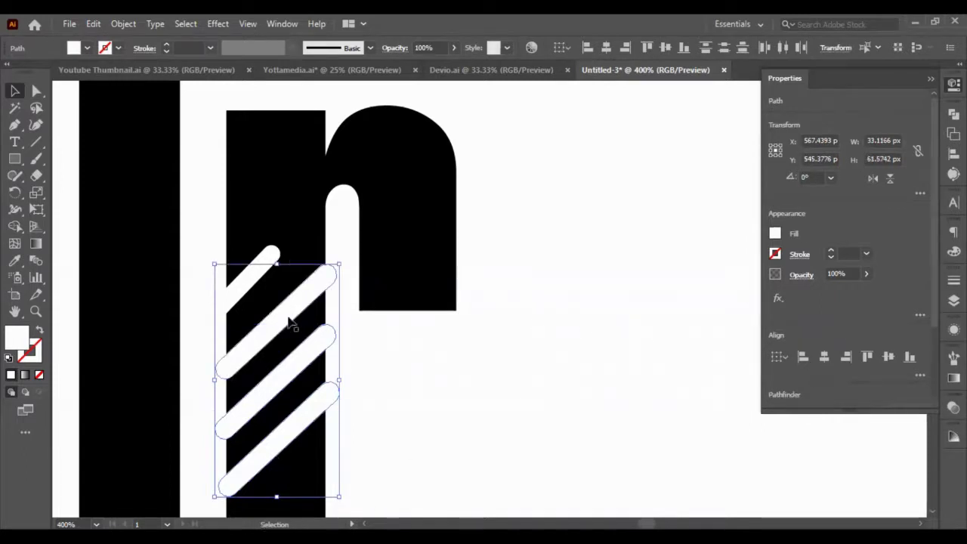
pyautogui.keyDown('shift'); pyautogui.click(261, 278); pyautogui.keyUp('shift')
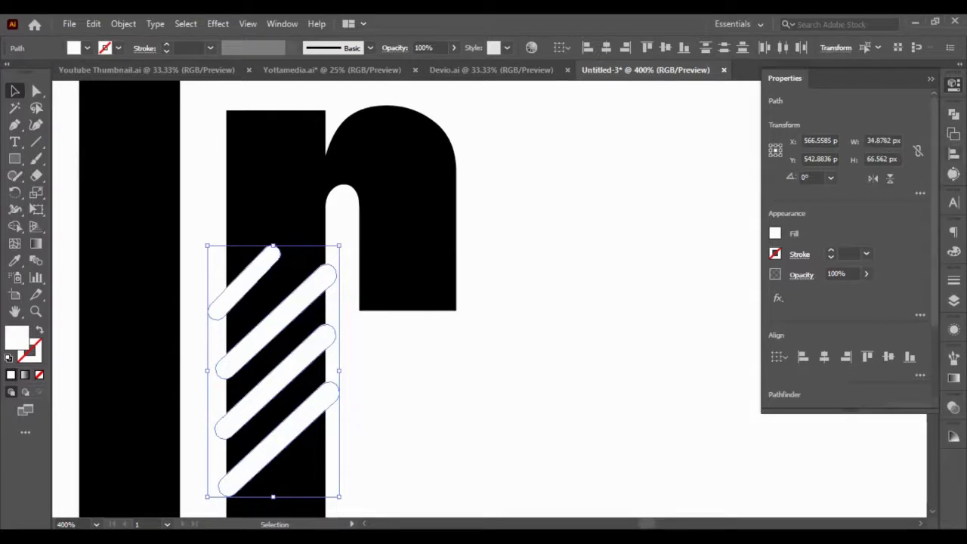
pyautogui.click(954, 154)
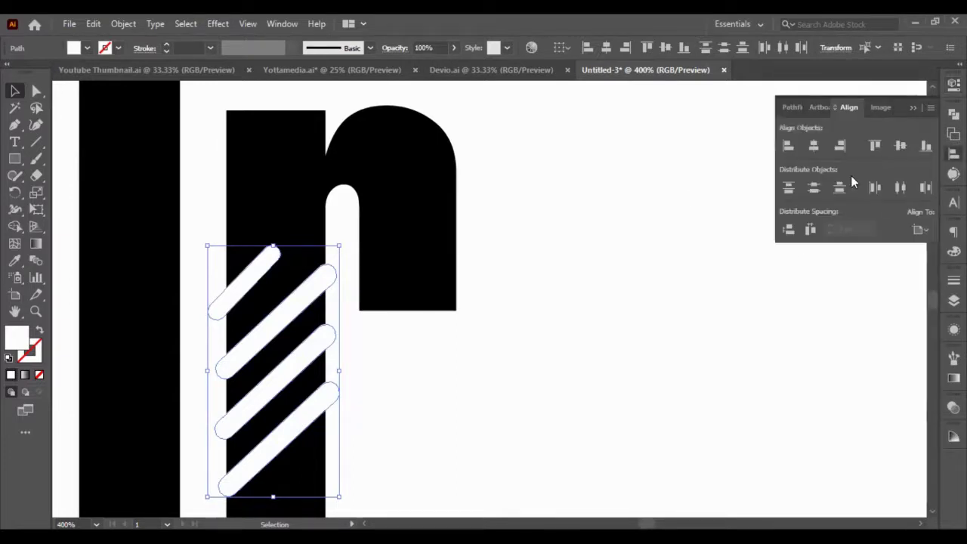
pyautogui.click(786, 147)
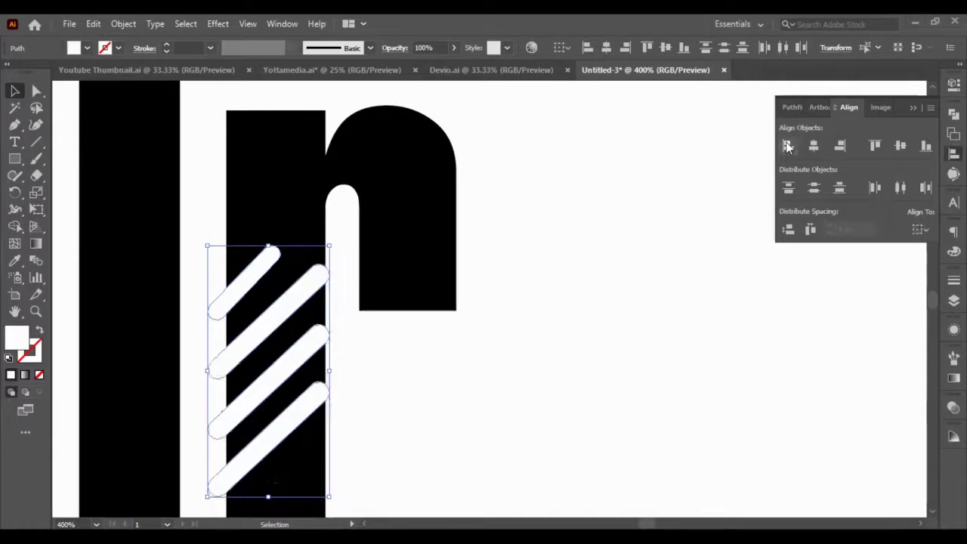
# Step: Move all four diagonal bars together 3 px to the right across the r's stem
pyautogui.click(524, 298)
pyautogui.moveTo(181, 288); pyautogui.dragTo(277, 467)
pyautogui.keyDown('shift'); pyautogui.click(321, 454); pyautogui.keyUp('shift')
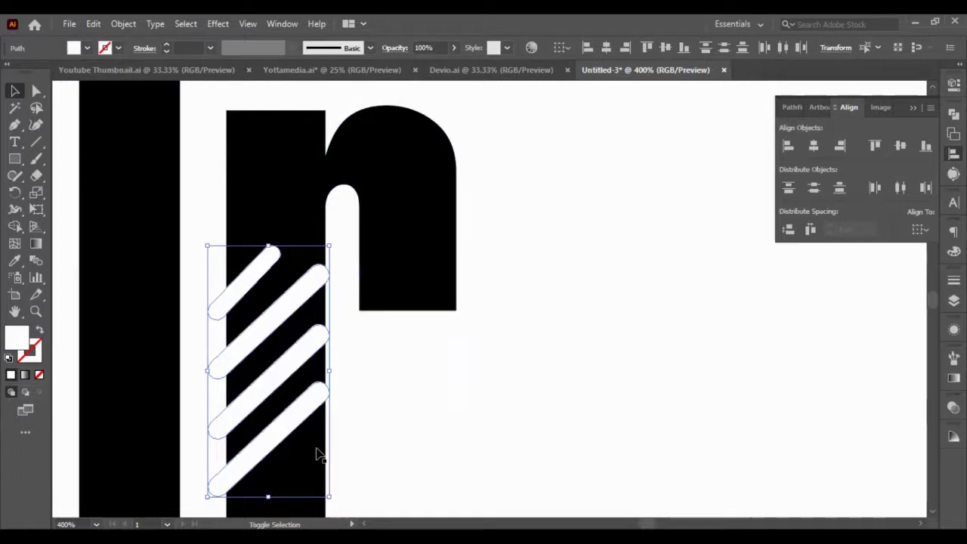
pyautogui.press('Right')
pyautogui.press('Right')
pyautogui.press('Right')
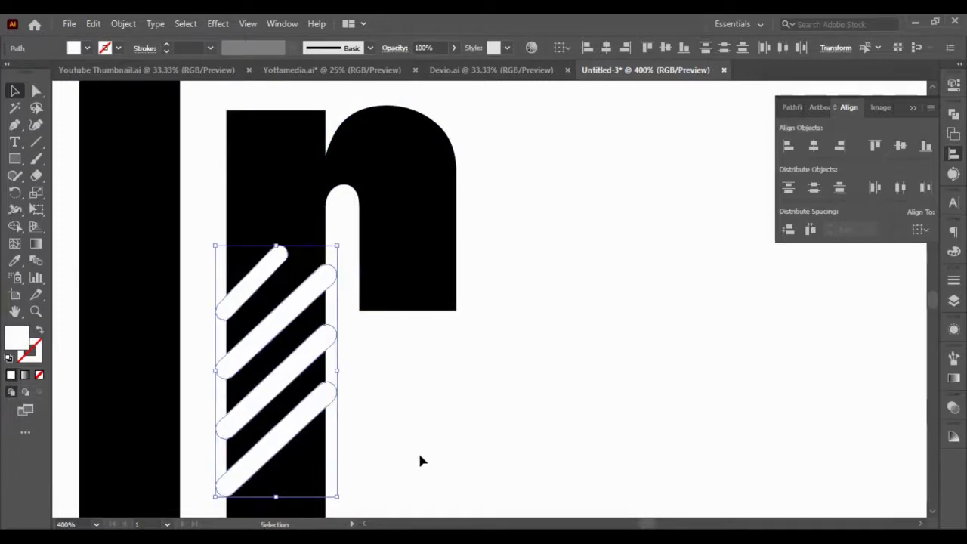
pyautogui.click(421, 460)
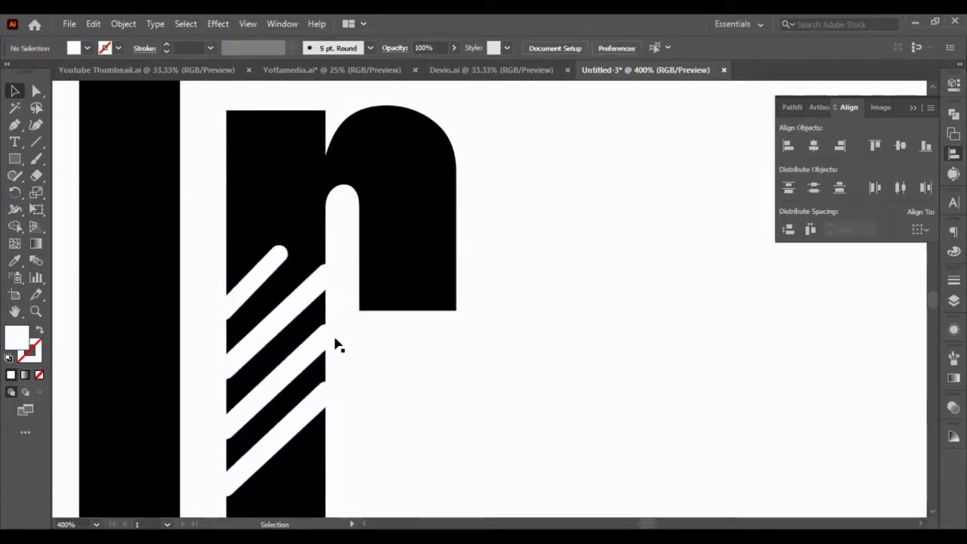
pyautogui.click(320, 284)
pyautogui.keyDown('shift'); pyautogui.click(315, 356); pyautogui.keyUp('shift')
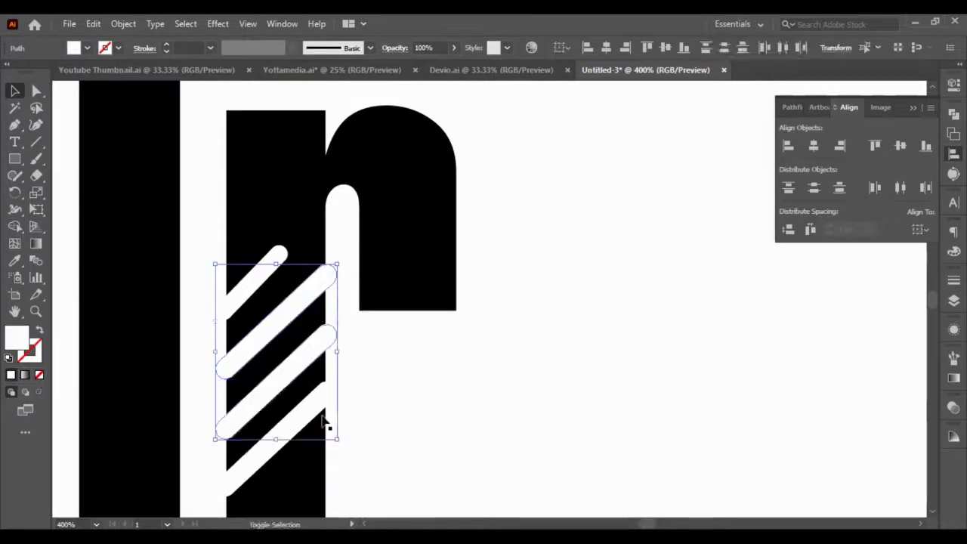
pyautogui.keyDown('shift'); pyautogui.click(314, 412); pyautogui.keyUp('shift')
pyautogui.keyDown('shift'); pyautogui.click(269, 274); pyautogui.keyUp('shift')
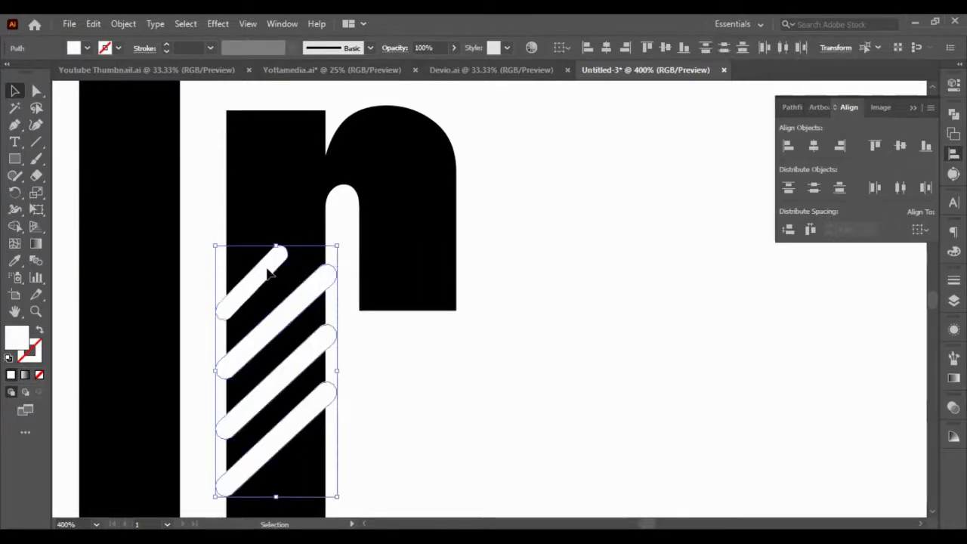
pyautogui.click(391, 383)
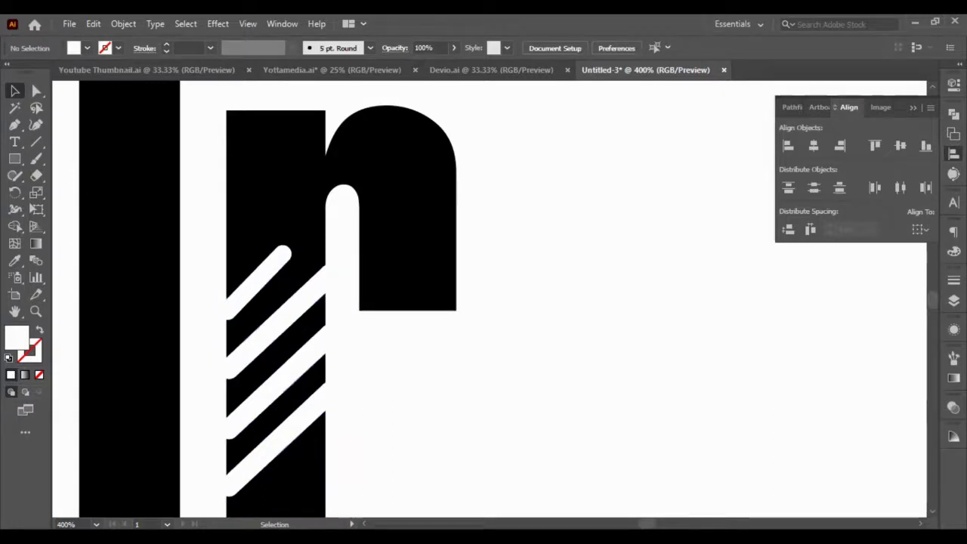
pyautogui.click(326, 408)
pyautogui.keyDown('shift'); pyautogui.click(308, 313); pyautogui.keyUp('shift')
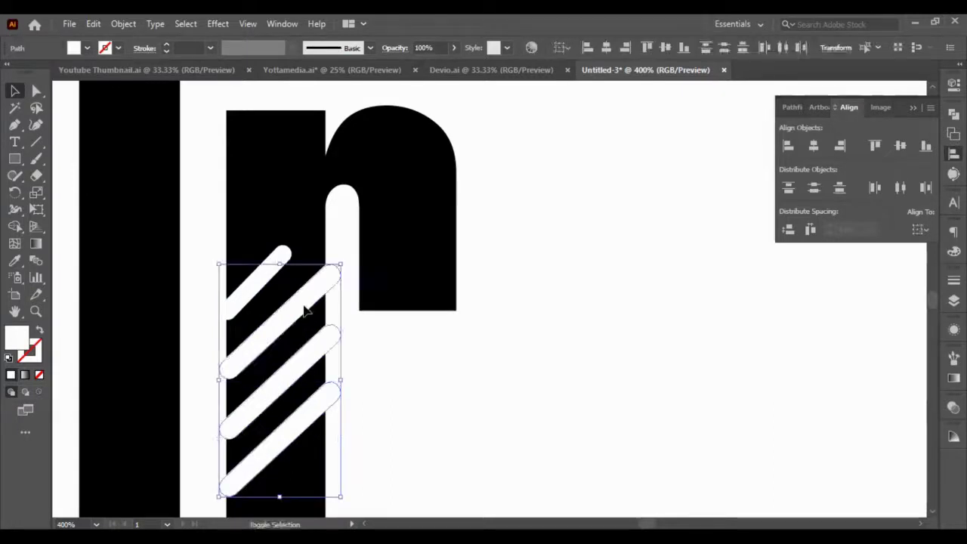
pyautogui.click(890, 190)
pyautogui.keyDown('shift'); pyautogui.click(257, 300); pyautogui.keyUp('shift')
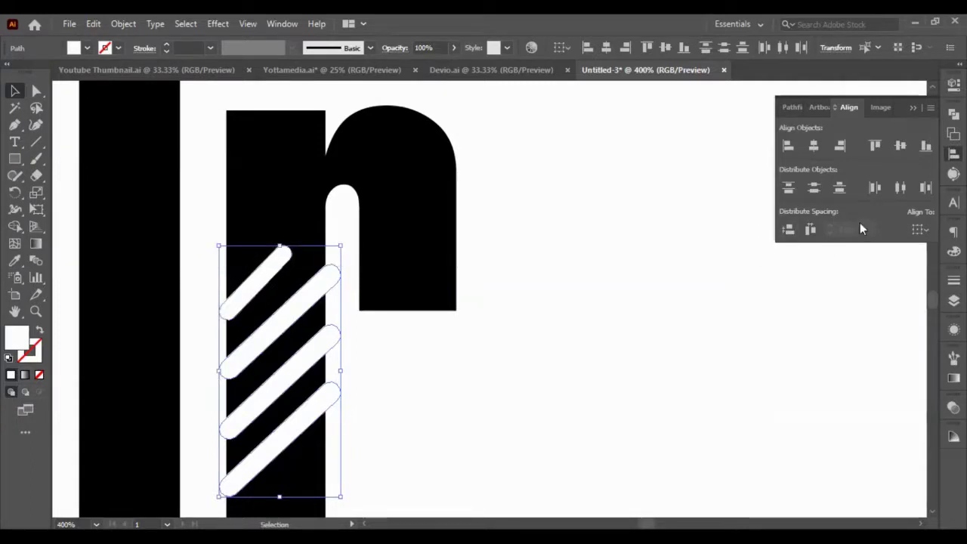
pyautogui.click(414, 364)
# Step: Try to rotate the short upper bar slightly clockwise by hand, and undo the rotation
pyautogui.click(278, 287)
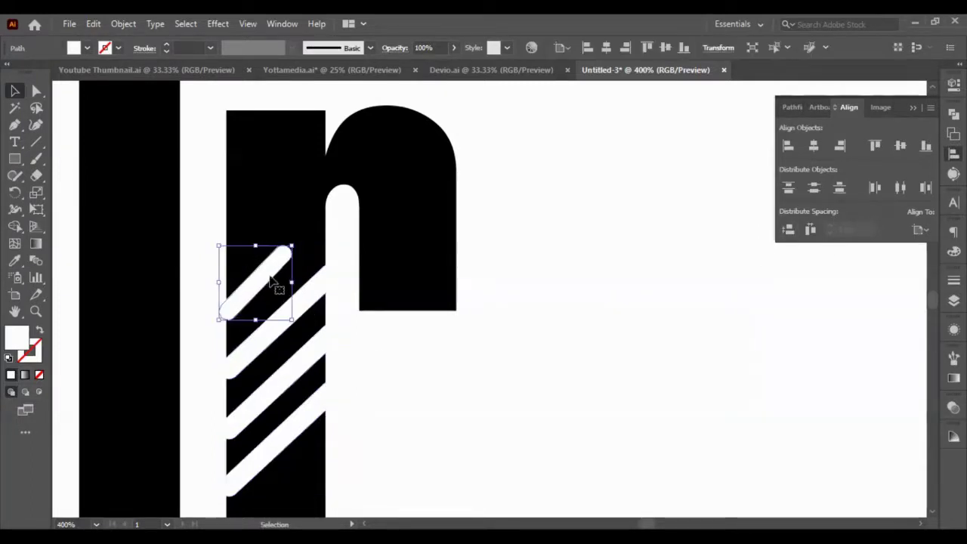
pyautogui.moveTo(290, 236); pyautogui.dragTo(295, 242)
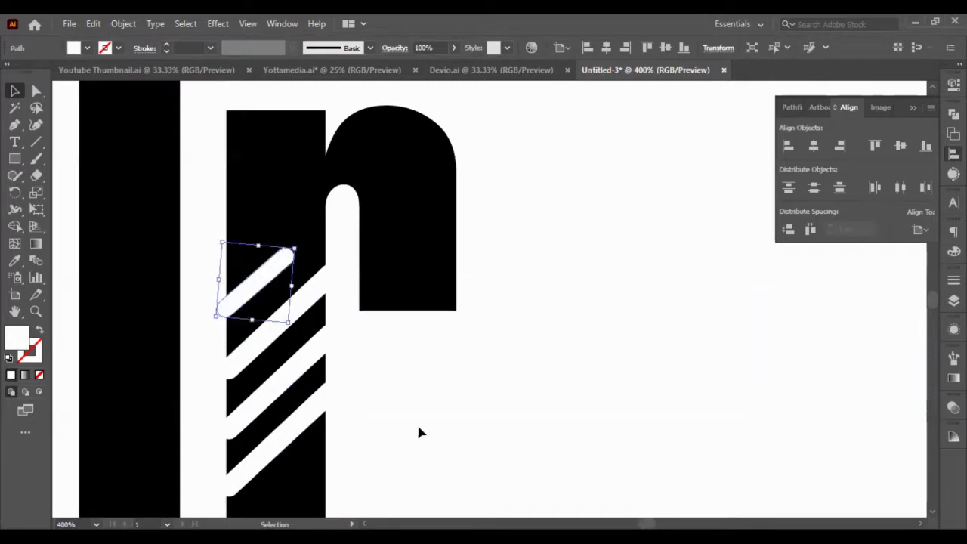
pyautogui.hotkey('ctrl', 'z')
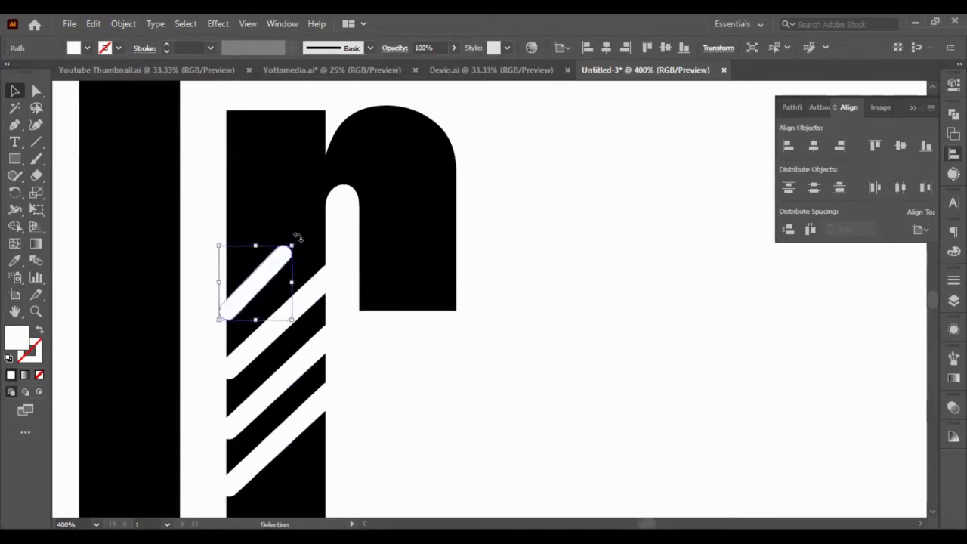
# Step: Set the short upper bar's rotation angle to 357° so its slope matches the long bars
pyautogui.click(954, 85)
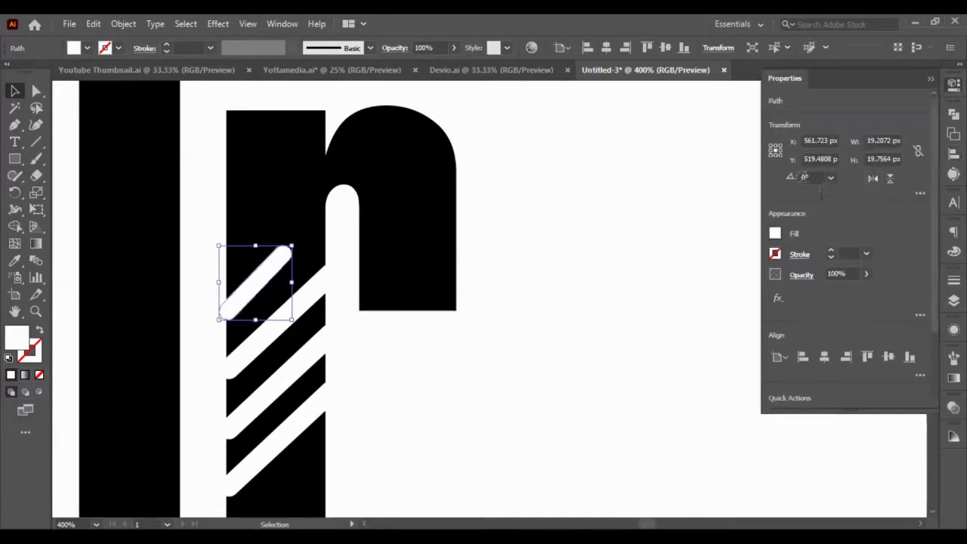
pyautogui.click(809, 177)
pyautogui.press('Down')
pyautogui.hotkey('ctrl', 'z')
pyautogui.hotkey('ctrl', 'shift', 'z')
pyautogui.click(316, 293)
pyautogui.click(253, 282)
pyautogui.click(812, 176)
pyautogui.press('Down')
pyautogui.press('Down')
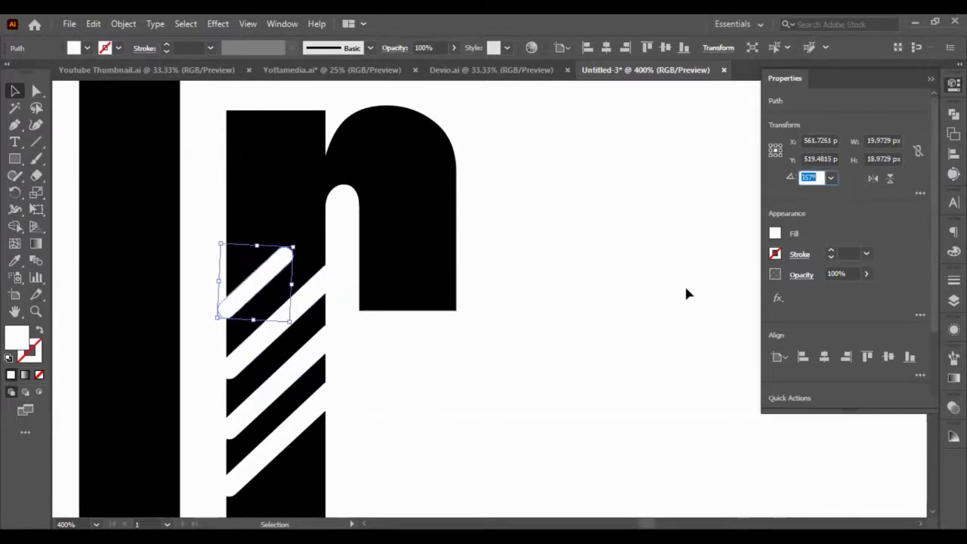
# Step: Select all four diagonal bars on the r's stem and distribute the vertical space between them evenly
pyautogui.press('Down')
pyautogui.click(686, 288)
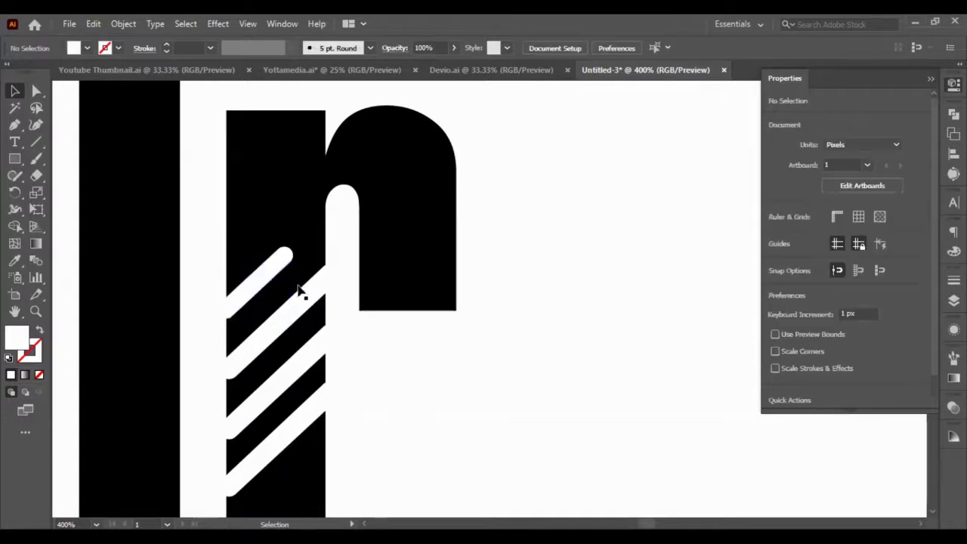
pyautogui.moveTo(188, 276); pyautogui.dragTo(269, 465)
pyautogui.keyDown('shift'); pyautogui.click(318, 474); pyautogui.keyUp('shift')
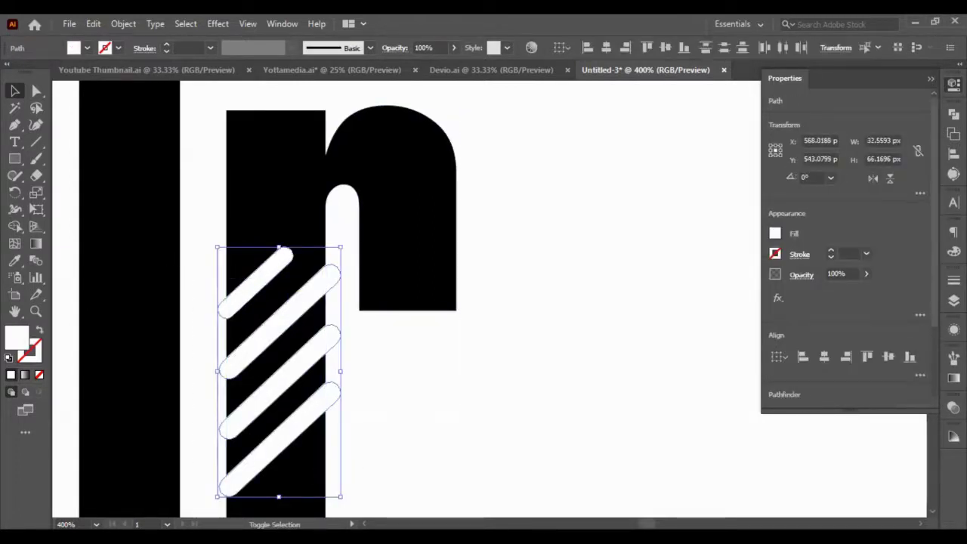
pyautogui.click(953, 154)
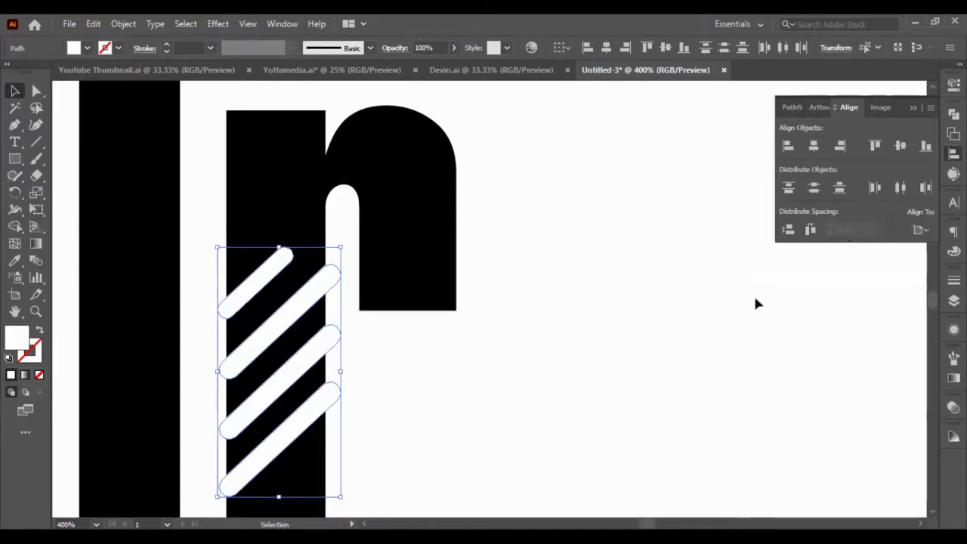
pyautogui.click(790, 234)
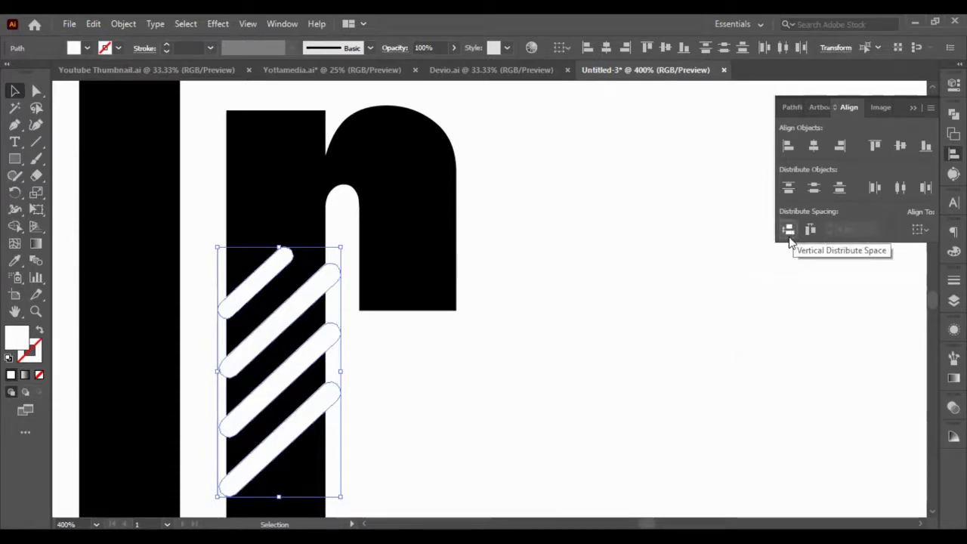
# Step: Make the uppermost long bar the key object and distribute the four bars vertically with 10 px spacing
pyautogui.click(285, 322)
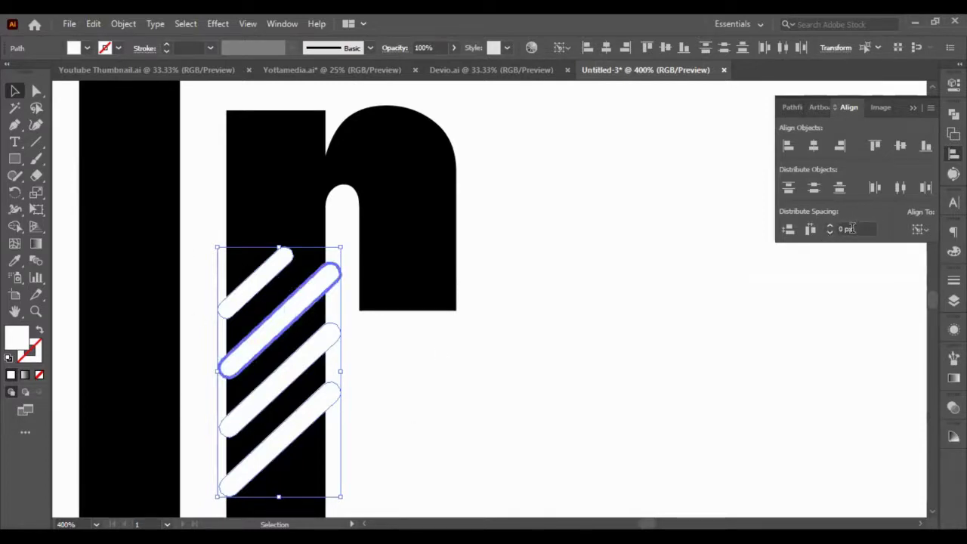
pyautogui.click(852, 229)
pyautogui.hotkey('shift', 'Up')
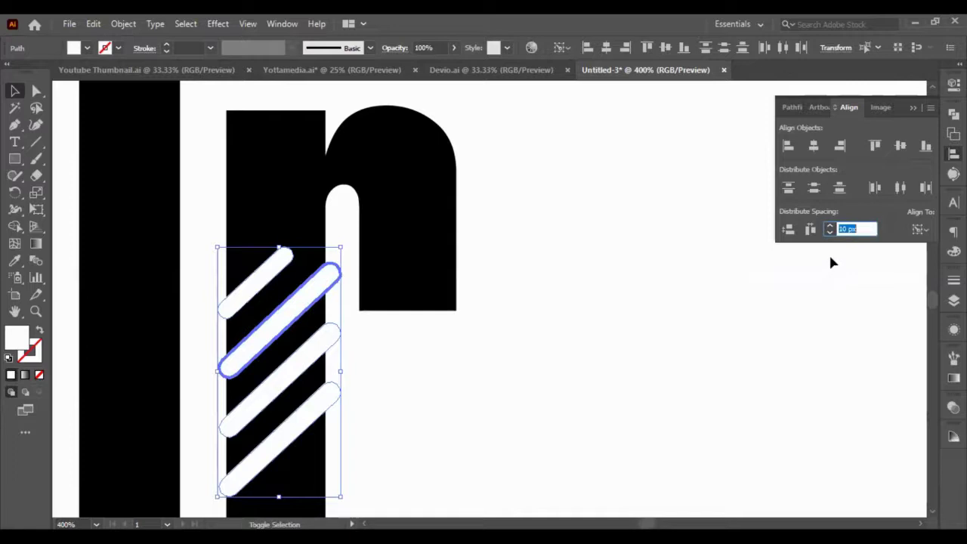
pyautogui.click(789, 232)
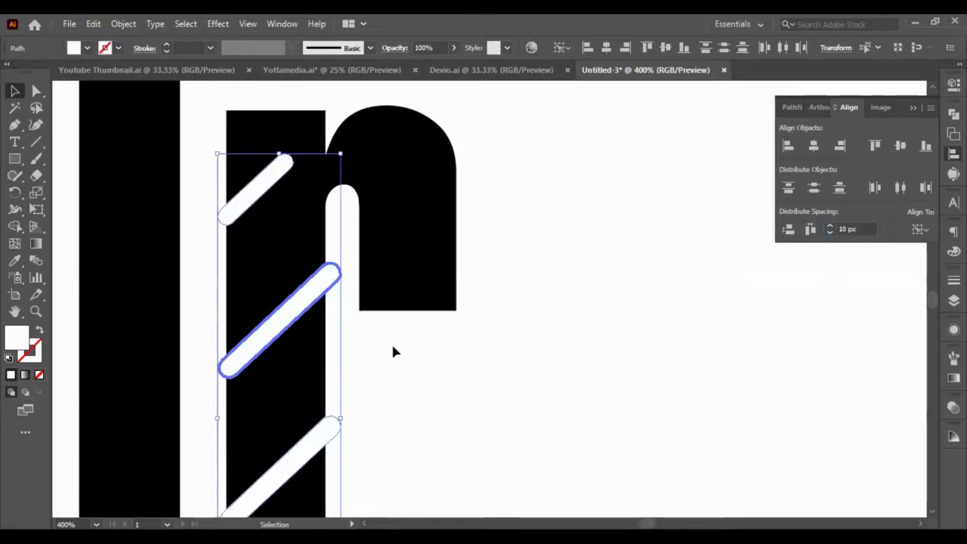
pyautogui.scroll(-5, 313, 340)
pyautogui.scroll(4, 313, 351)
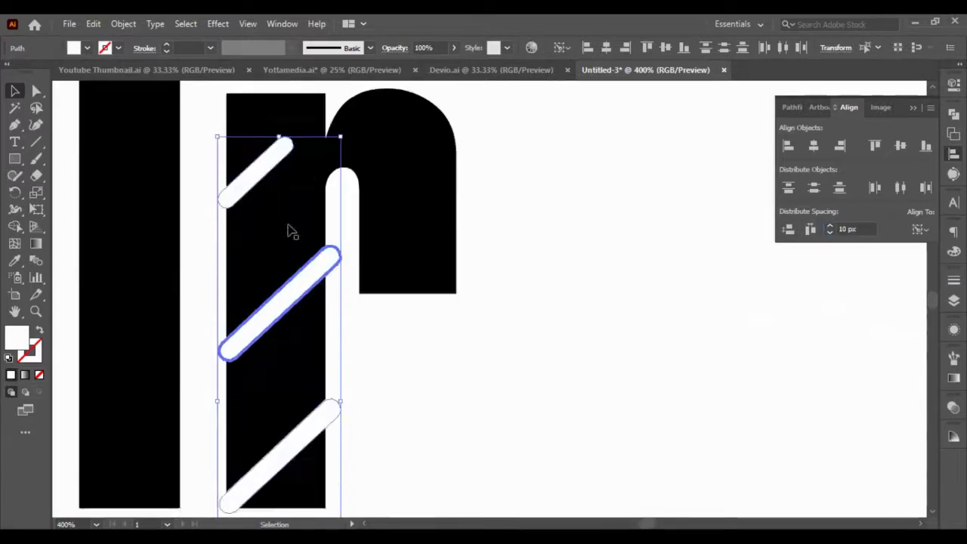
pyautogui.scroll(-6, 287, 287)
pyautogui.scroll(2, 274, 333)
pyautogui.scroll(7, 295, 336)
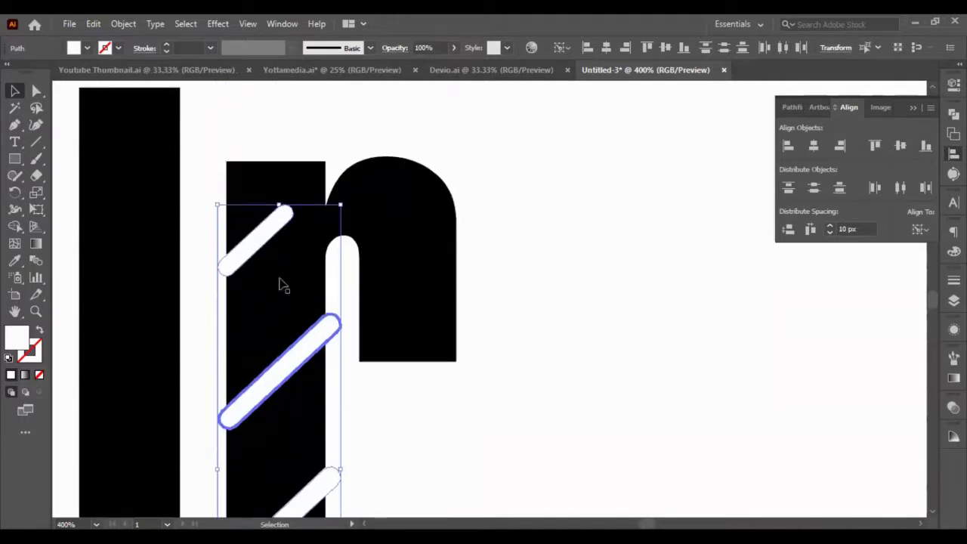
pyautogui.scroll(-5, 302, 287)
# Step: Redistribute the four bars vertically around the key bar, trying 4 px spacing and settling on 1 px
pyautogui.click(862, 229)
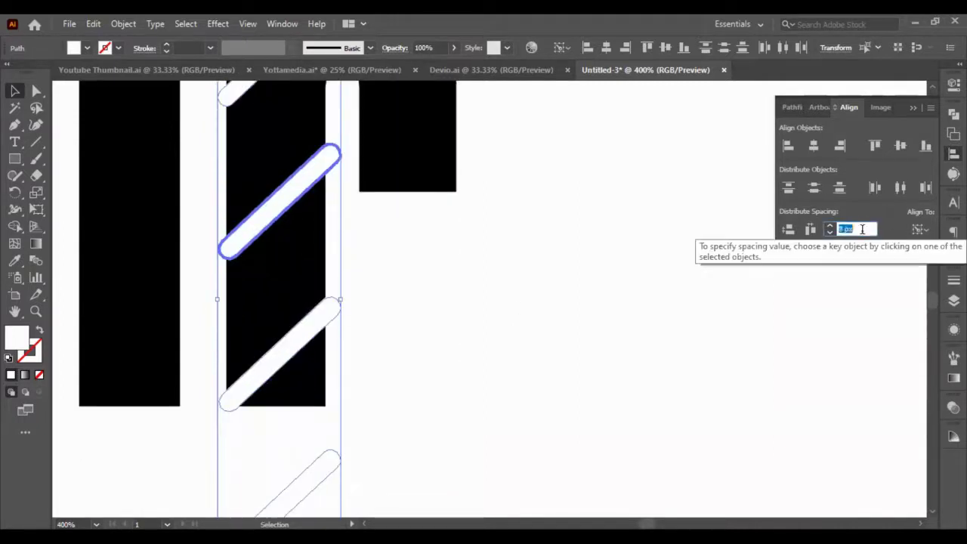
pyautogui.click(788, 230)
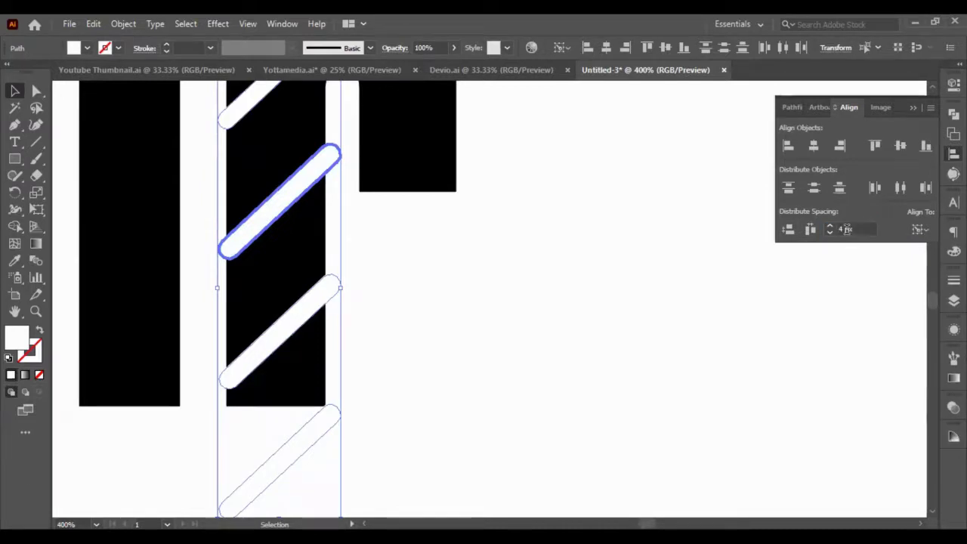
pyautogui.click(783, 232)
pyautogui.scroll(2, 687, 337)
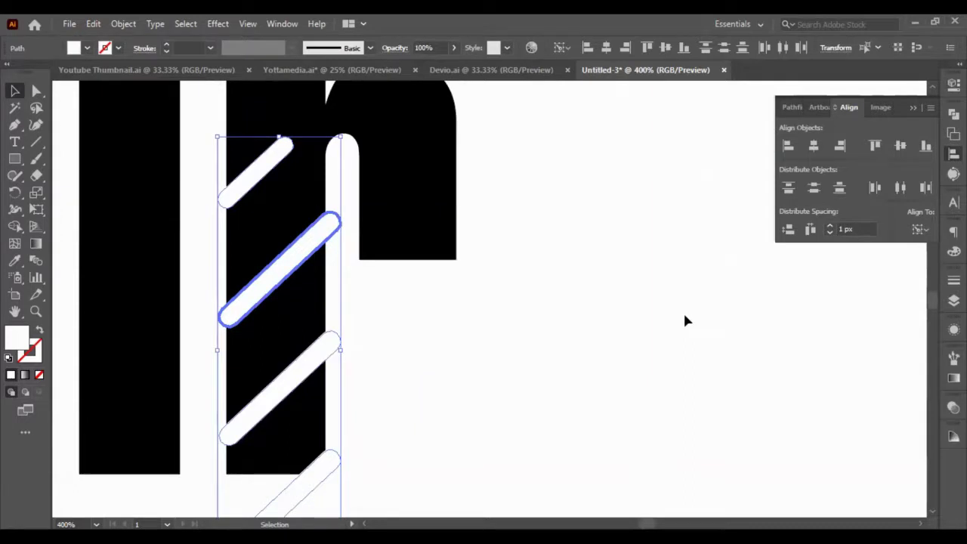
# Step: Select the three long bars and move them 10 px up toward the short bar
pyautogui.click(685, 321)
pyautogui.click(242, 319)
pyautogui.keyDown('shift'); pyautogui.click(262, 417); pyautogui.keyUp('shift')
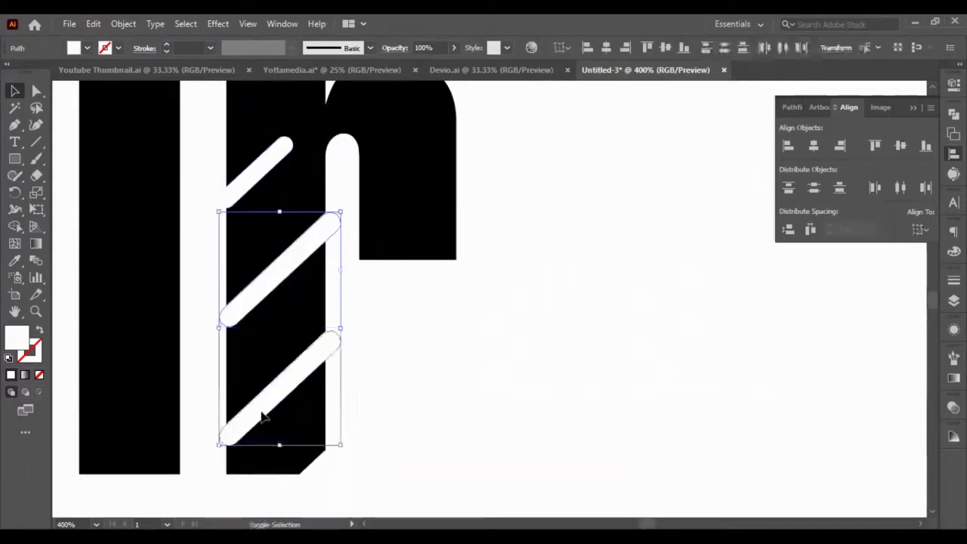
pyautogui.keyDown('shift'); pyautogui.click(268, 495); pyautogui.keyUp('shift')
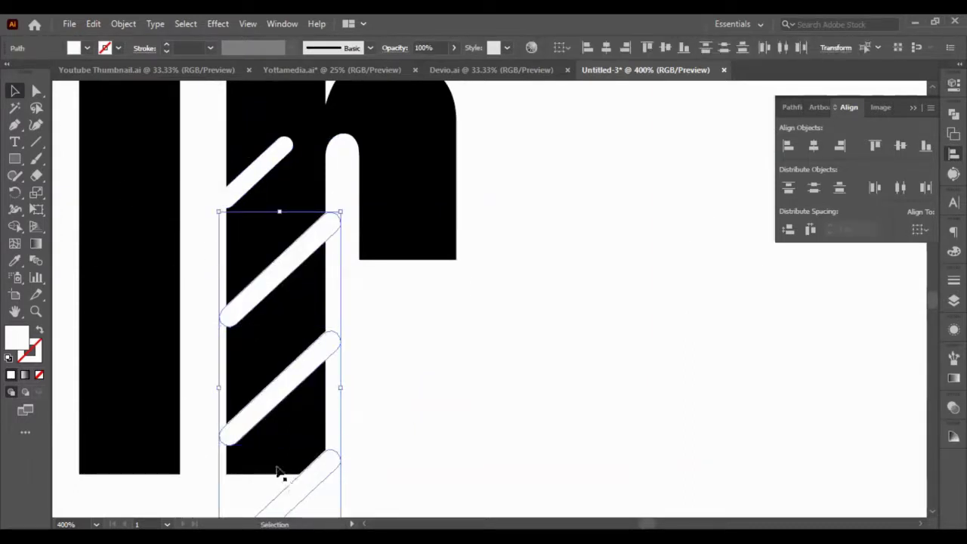
pyautogui.hotkey('shift', 'Up')
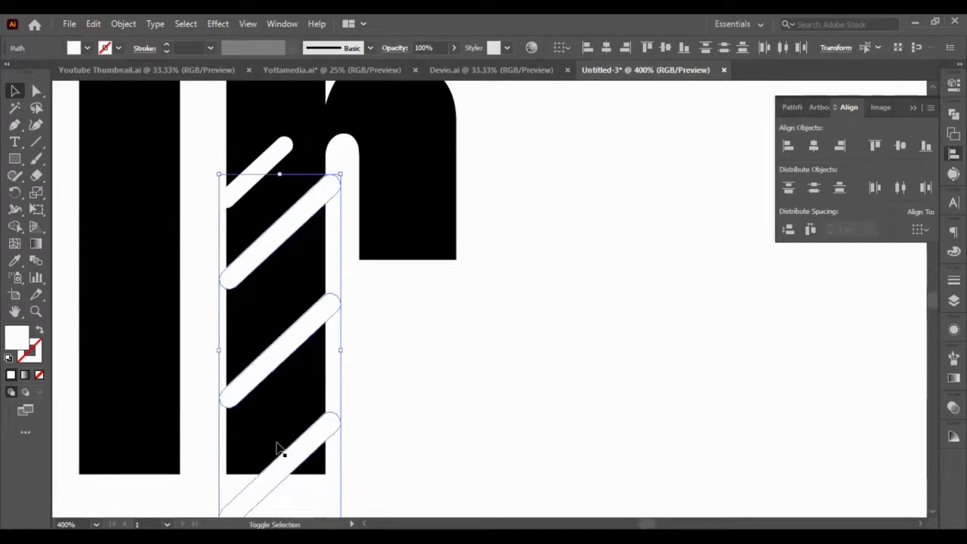
pyautogui.hotkey('shift', 'Up')
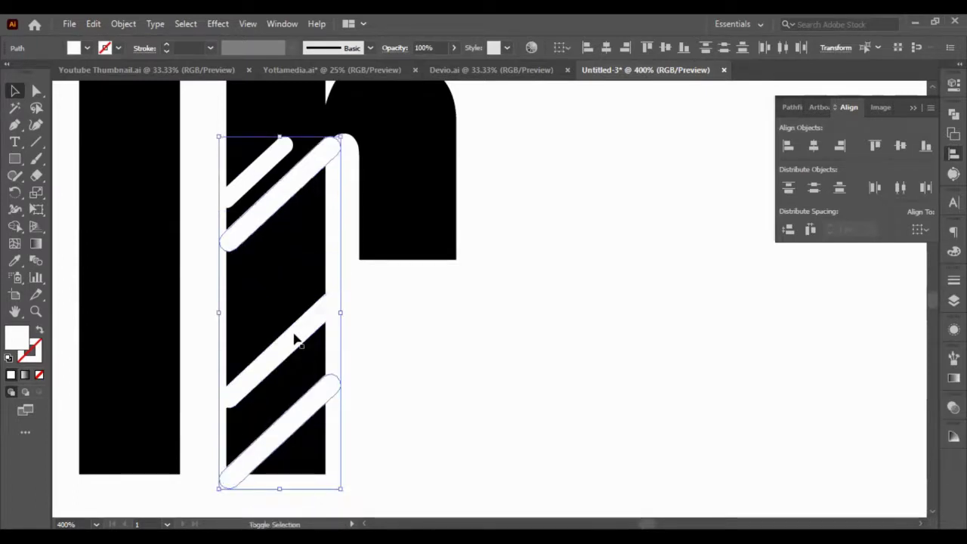
pyautogui.hotkey('shift', 'Down')
# Step: Move the middle and lowest long bars 10 px up, and the lowest one another 10 px
pyautogui.keyDown('shift'); pyautogui.click(271, 253); pyautogui.keyUp('shift')
pyautogui.keyDown('shift'); pyautogui.click(302, 324); pyautogui.keyUp('shift')
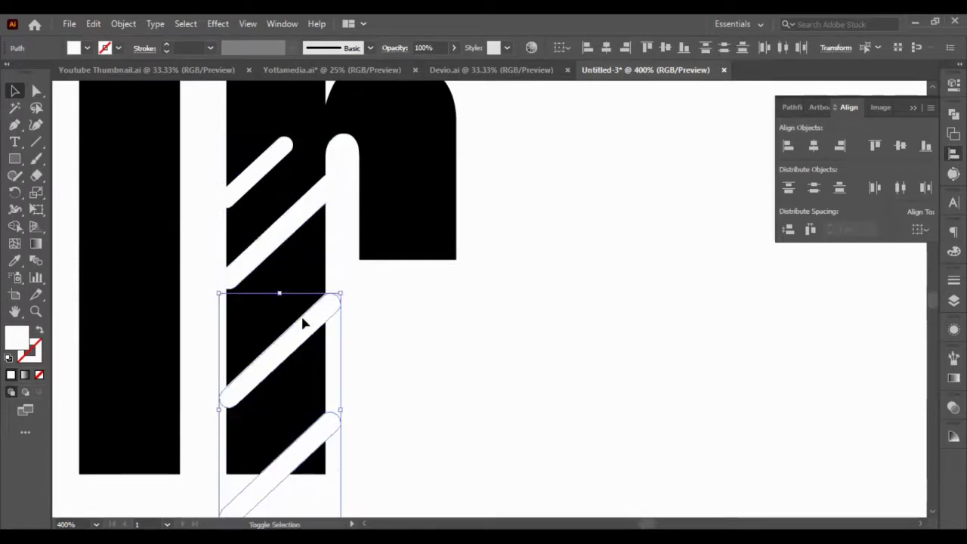
pyautogui.hotkey('shift', 'Up')
pyautogui.keyDown('shift'); pyautogui.click(308, 405); pyautogui.keyUp('shift')
pyautogui.keyDown('shift'); pyautogui.click(286, 317); pyautogui.keyUp('shift')
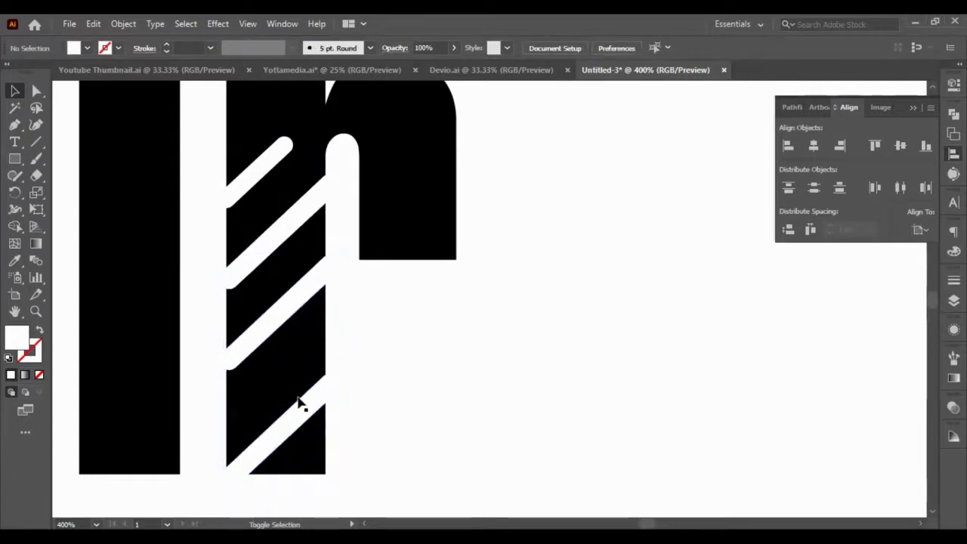
pyautogui.keyDown('shift'); pyautogui.click(304, 406); pyautogui.keyUp('shift')
pyautogui.hotkey('shift', 'Up')
# Step: Reselect the three long bars and nudge them about 5 px up, closer to the short upper bar
pyautogui.click(398, 400)
pyautogui.click(313, 382)
pyautogui.click(304, 371)
pyautogui.keyDown('shift'); pyautogui.click(284, 312); pyautogui.keyUp('shift')
pyautogui.keyDown('shift'); pyautogui.click(272, 238); pyautogui.keyUp('shift')
pyautogui.hotkey('shift', 'Up')
pyautogui.hotkey('shift', 'Down')
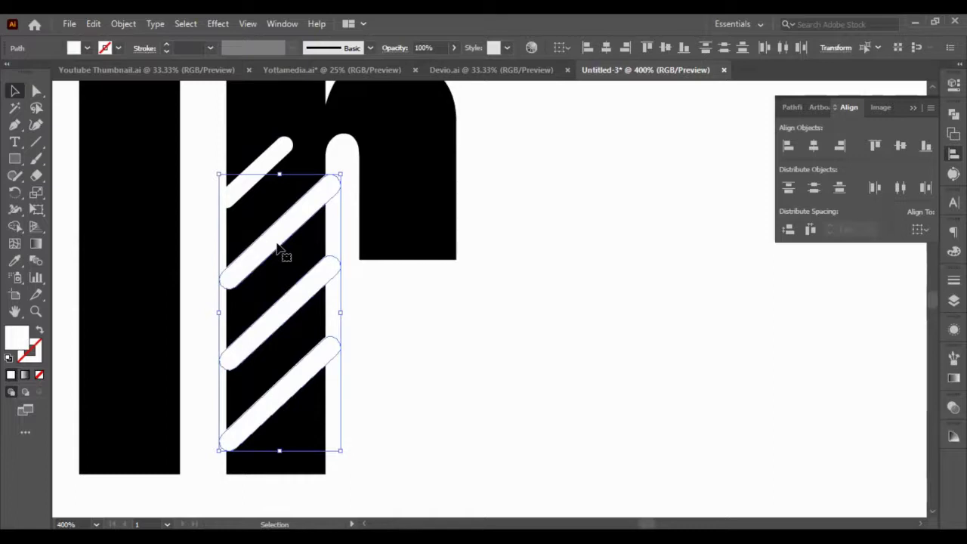
pyautogui.press('Up')
pyautogui.press('Up')
pyautogui.press('Up')
pyautogui.press('Up')
pyautogui.press('Up')
pyautogui.press('Up')
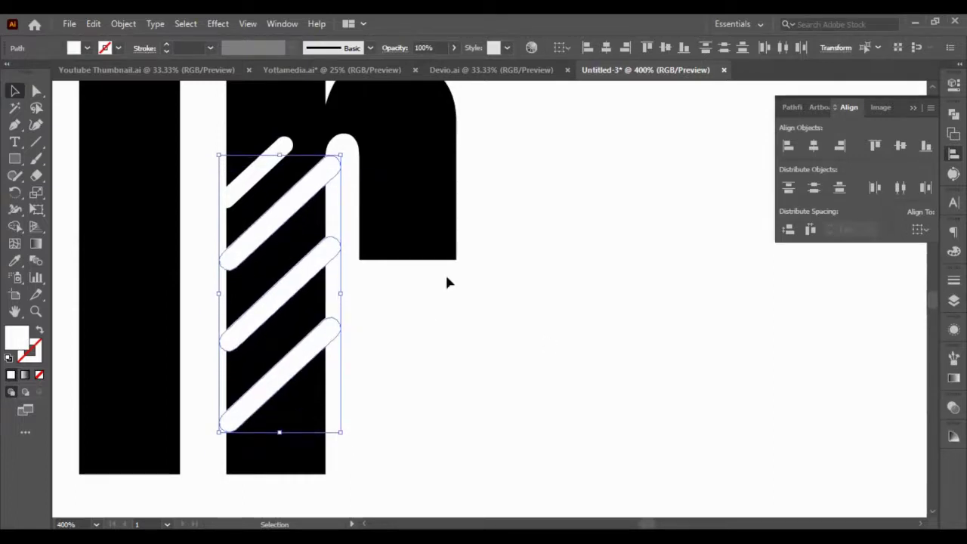
# Step: Drop the uppermost long bar from the selection and nudge the other two long bars about 4 px up
pyautogui.keyDown('shift'); pyautogui.click(287, 209); pyautogui.keyUp('shift')
pyautogui.press('Up')
pyautogui.press('Up')
pyautogui.press('Up')
pyautogui.press('Up')
pyautogui.press('Up')
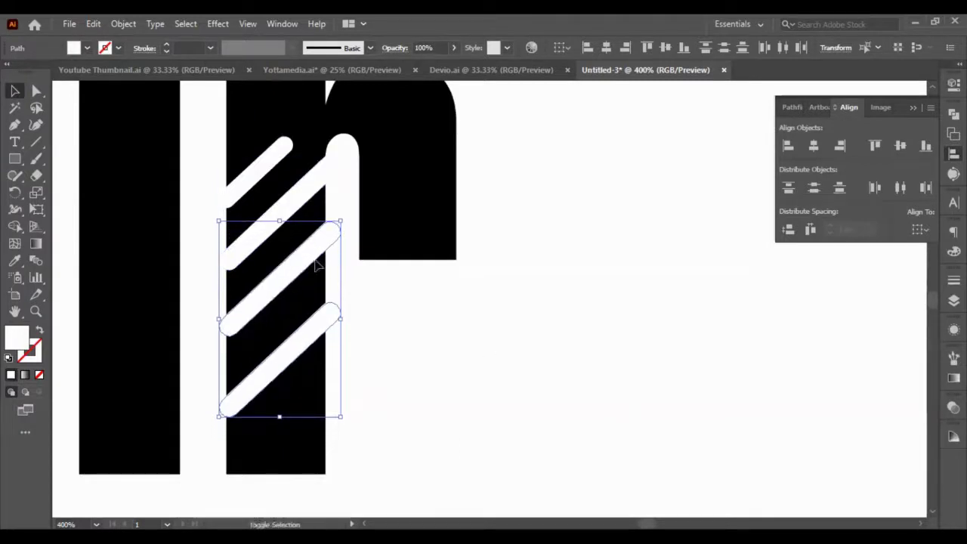
# Step: Nudge only the lowest long bar about 5 px up and clear the selection
pyautogui.keyDown('shift'); pyautogui.click(317, 265); pyautogui.keyUp('shift')
pyautogui.press('Up')
pyautogui.press('Up')
pyautogui.press('Up')
pyautogui.press('Up')
pyautogui.press('Up')
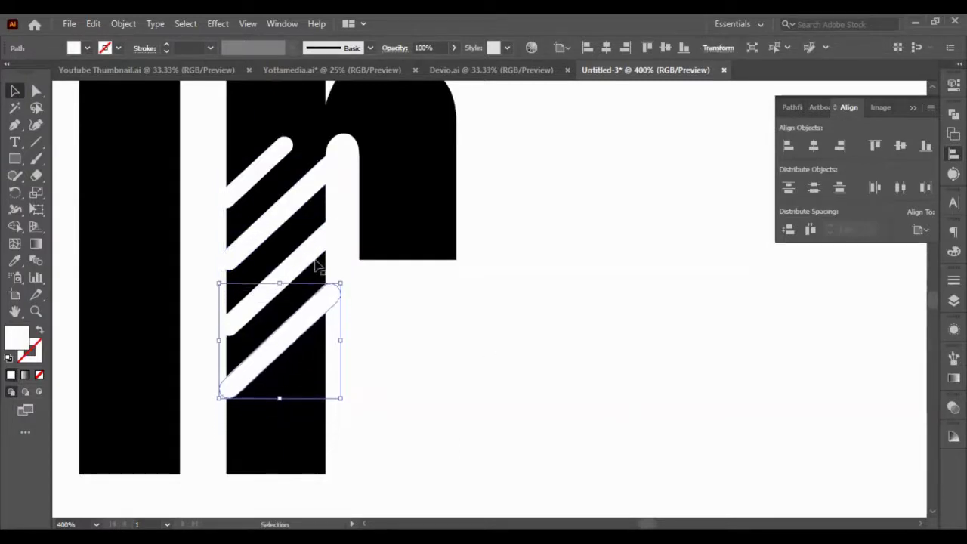
pyautogui.hotkey('ctrl', 'shift', 'a')
# Step: Duplicate the short upper bar and place the copy below the long bars, overlapping the stem's right edge
pyautogui.click(265, 177)
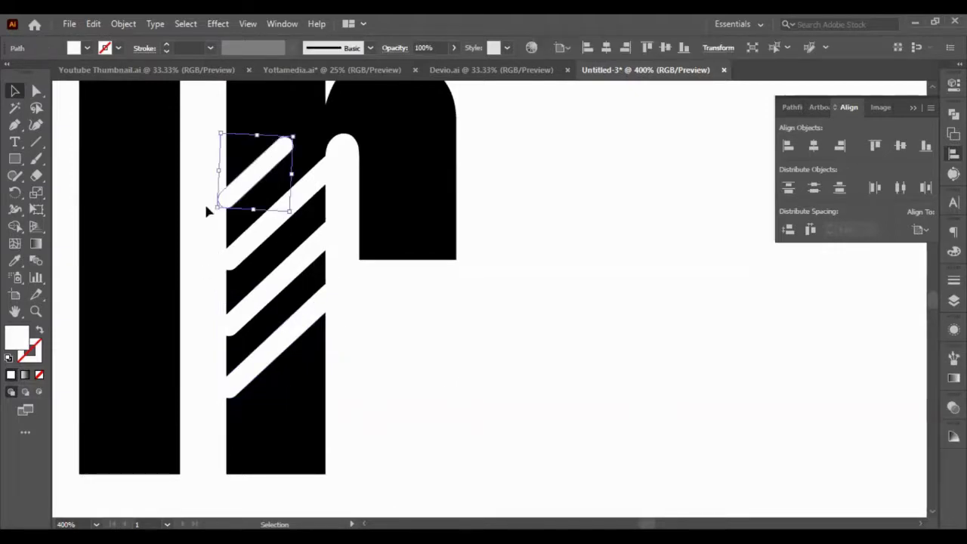
pyautogui.hotkey('ctrl', 'c')
pyautogui.hotkey('ctrl', 'v')
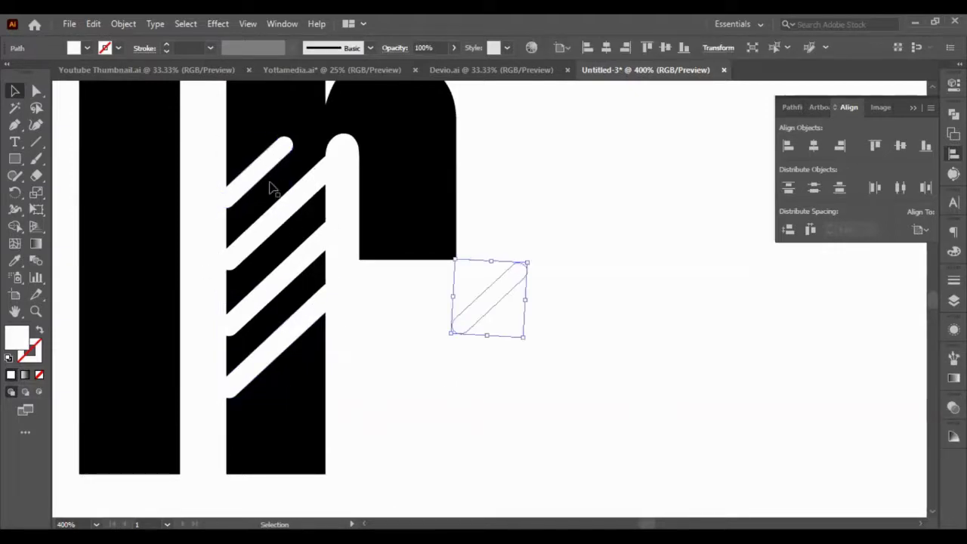
pyautogui.moveTo(491, 296); pyautogui.dragTo(304, 412)
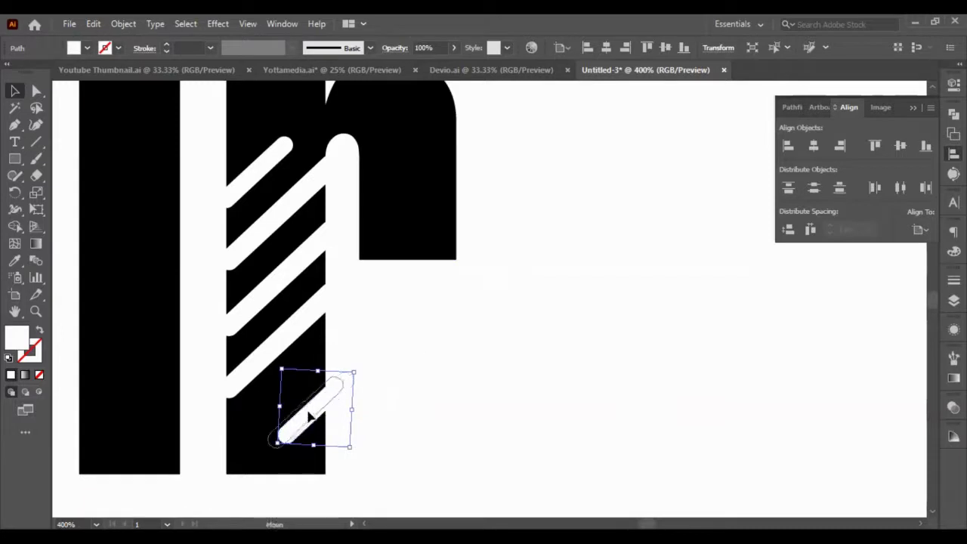
# Step: Flip the copied short bar both horizontally and vertically
pyautogui.click(953, 85)
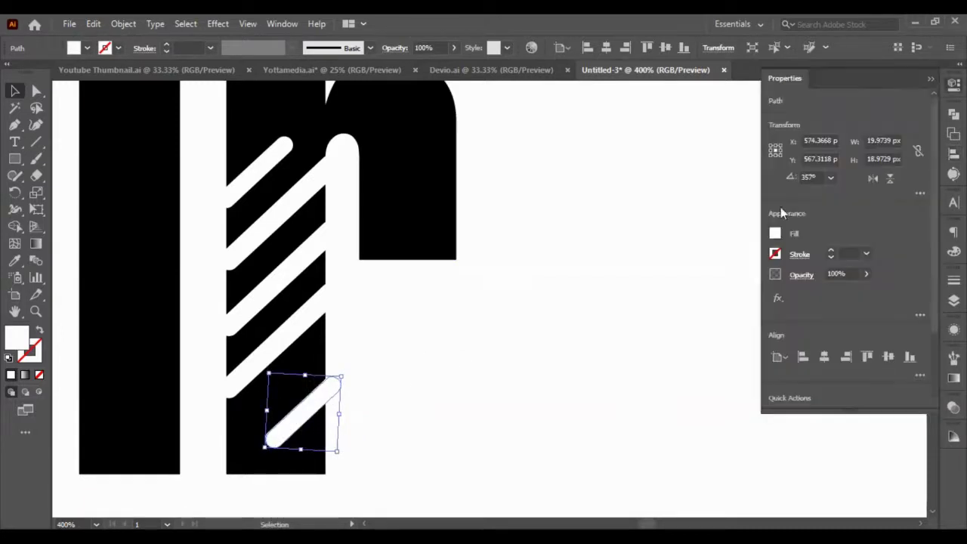
pyautogui.click(873, 178)
pyautogui.click(890, 179)
pyautogui.click(328, 410)
pyautogui.click(318, 408)
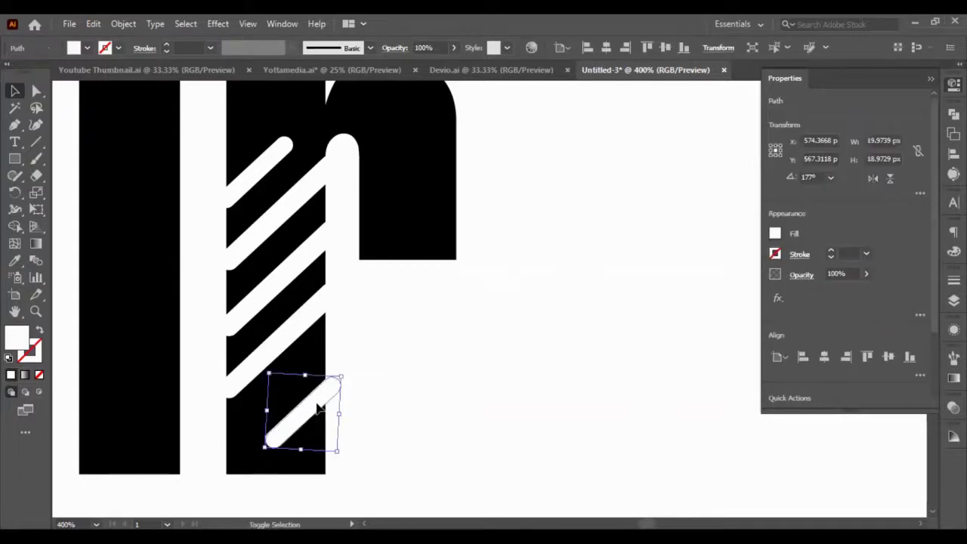
# Step: Nudge the copied short bar about 6 px up so its gap matches those between the long bars
pyautogui.press('Up')
pyautogui.press('Up')
pyautogui.press('Up')
pyautogui.press('Up')
pyautogui.press('Up')
pyautogui.press('Up')
pyautogui.press('Up')
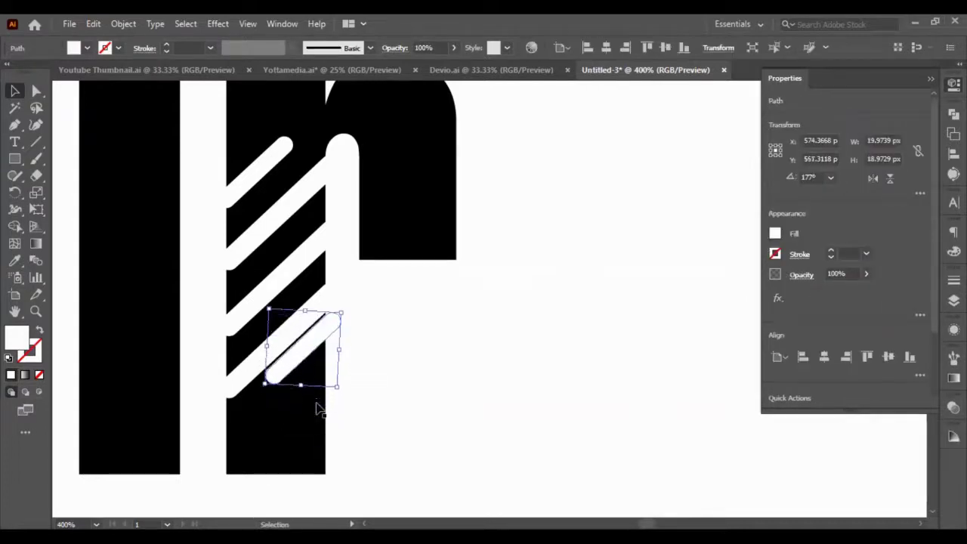
pyautogui.hotkey('shift', 'Down')
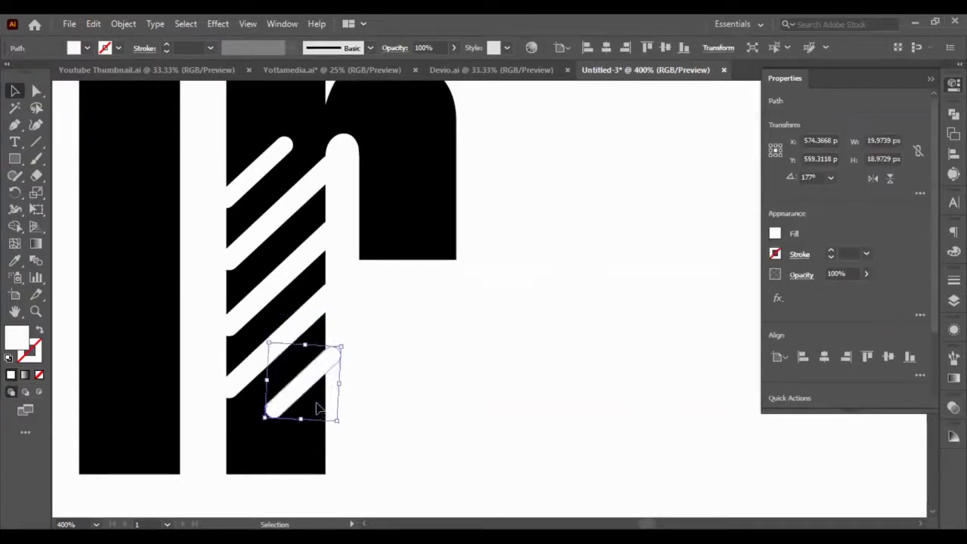
pyautogui.press('Down')
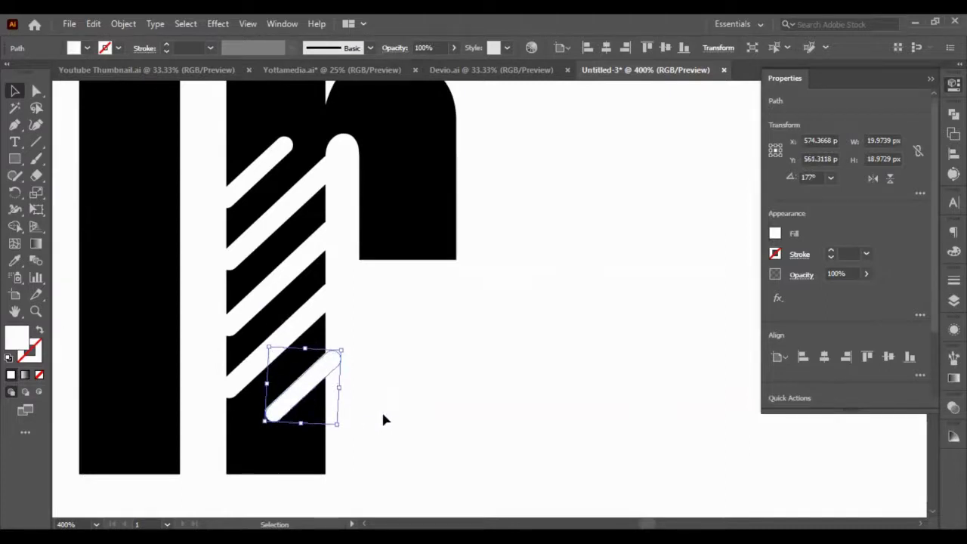
# Step: Select all five diagonal bars and distribute the vertical space between them evenly
pyautogui.click(383, 415)
pyautogui.moveTo(203, 187); pyautogui.dragTo(295, 454)
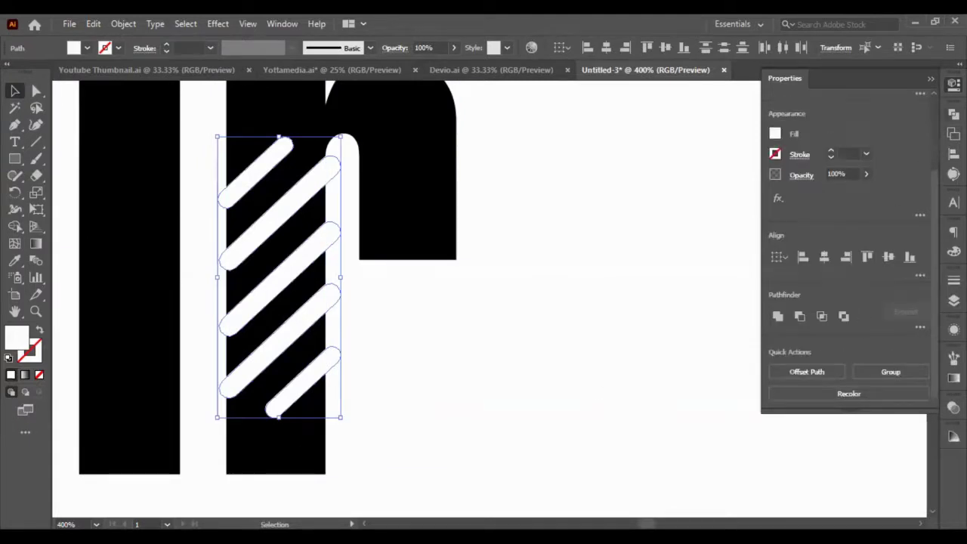
pyautogui.hotkey('ctrl', 'shift', 'F9')
pyautogui.hotkey('shift', 'F7')
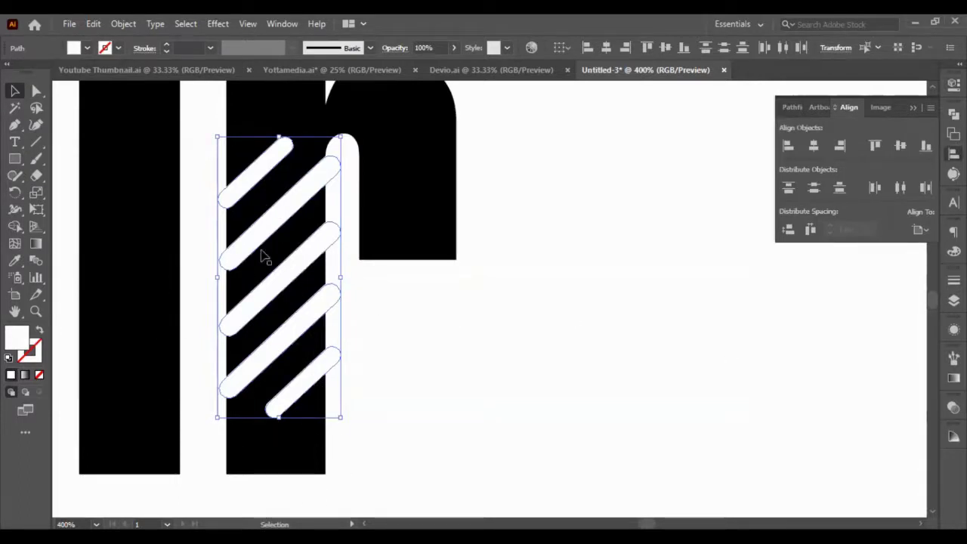
pyautogui.click(788, 231)
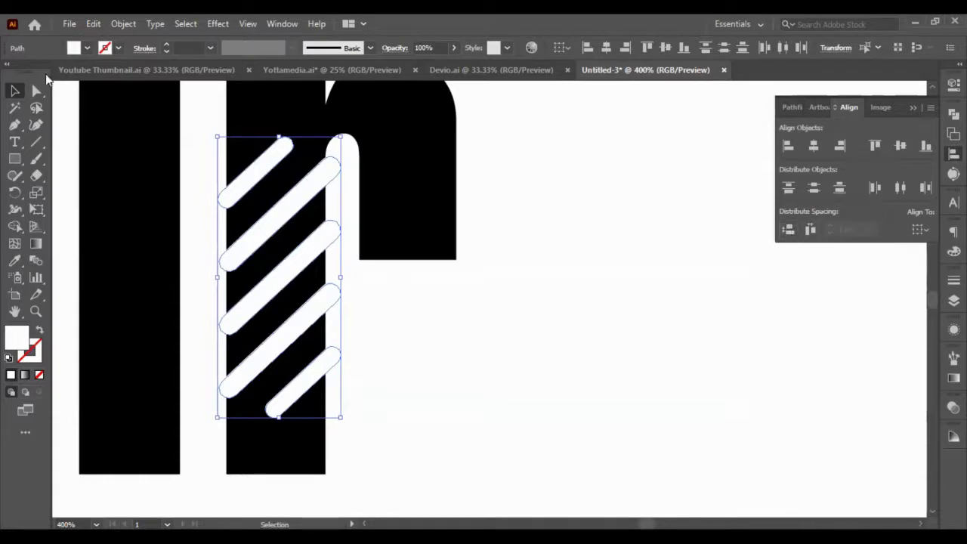
# Step: Make the middle long bar the key object and distribute the five bars vertically with 1 px spacing
pyautogui.click(294, 265)
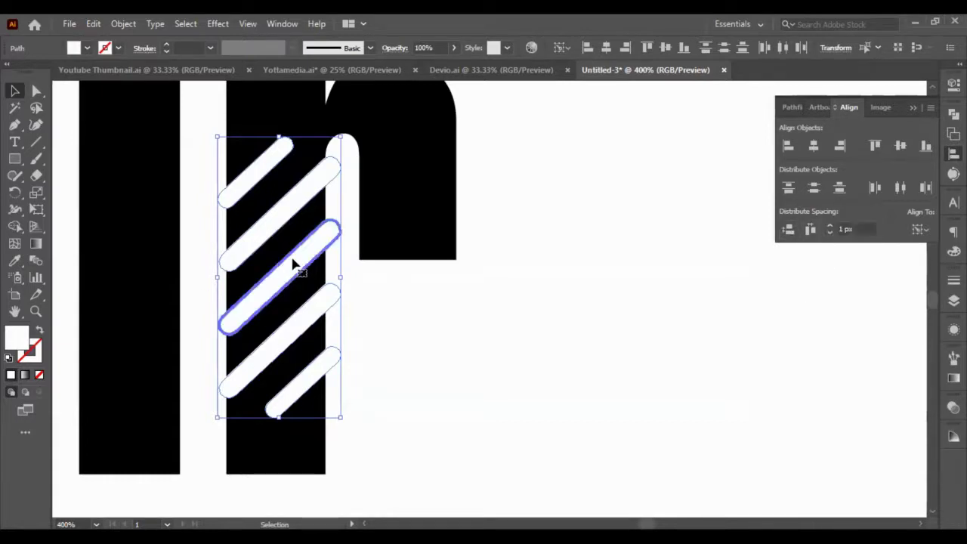
pyautogui.click(789, 232)
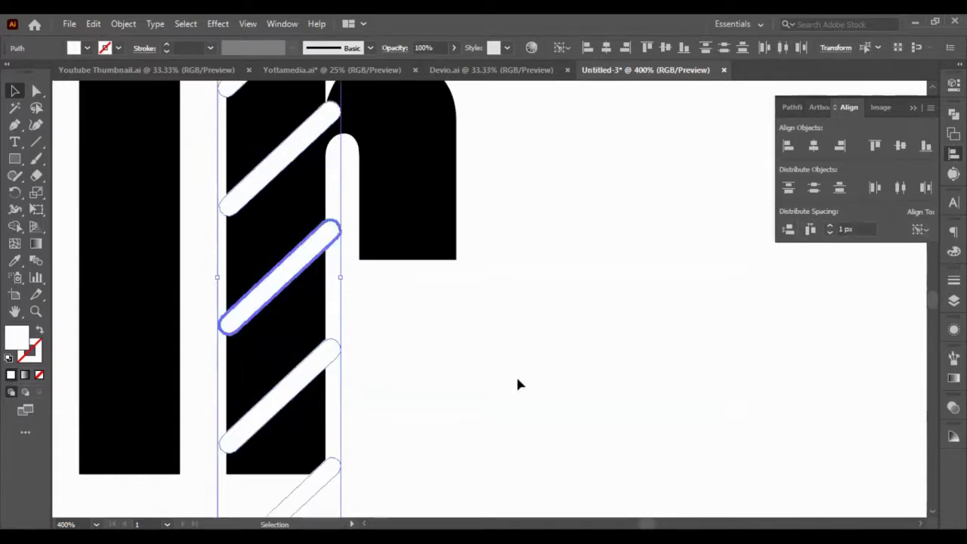
# Step: Undo the 1 px spacing distribution of the five diagonal bars and clear the selection
pyautogui.hotkey('ctrl', 'z')
pyautogui.click(281, 408)
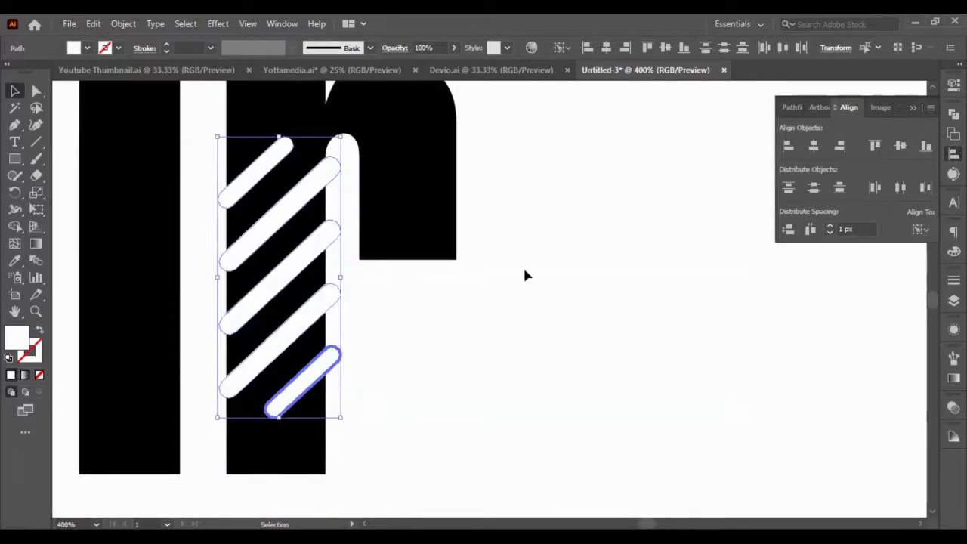
pyautogui.click(523, 265)
pyautogui.moveTo(190, 194); pyautogui.dragTo(340, 426)
pyautogui.keyDown('shift'); pyautogui.click(314, 368); pyautogui.keyUp('shift')
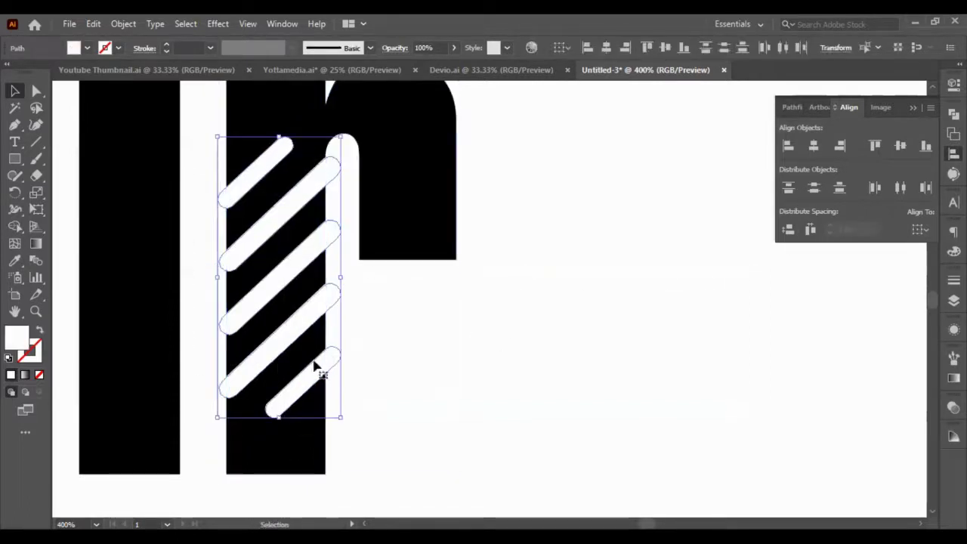
pyautogui.click(432, 404)
# Step: Try moving the two lowest bars 10 px down and distributing the vertical space between all five bars evenly
pyautogui.click(279, 341)
pyautogui.keyDown('shift'); pyautogui.click(312, 383); pyautogui.keyUp('shift')
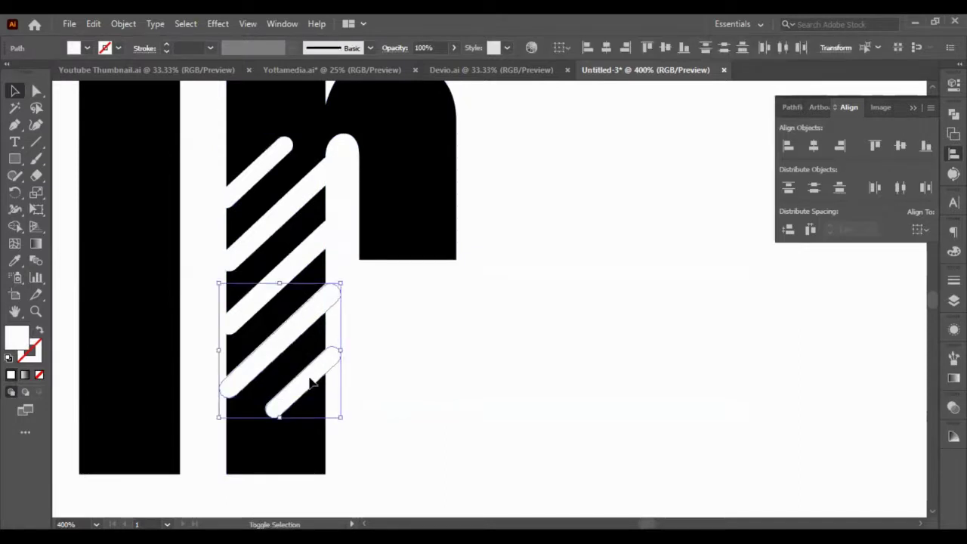
pyautogui.hotkey('shift', 'Down')
pyautogui.moveTo(199, 160); pyautogui.dragTo(310, 454)
pyautogui.keyDown('shift'); pyautogui.click(312, 312); pyautogui.keyUp('shift')
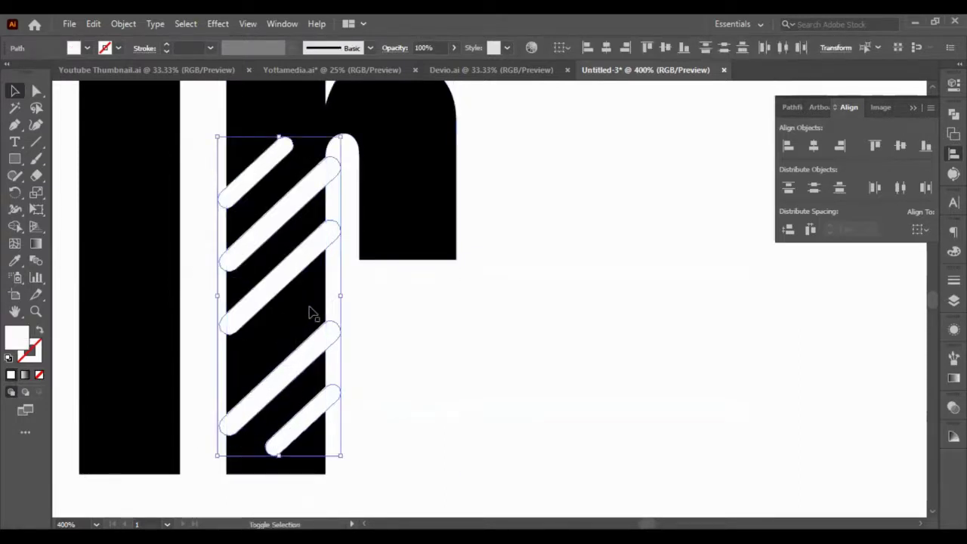
pyautogui.click(787, 235)
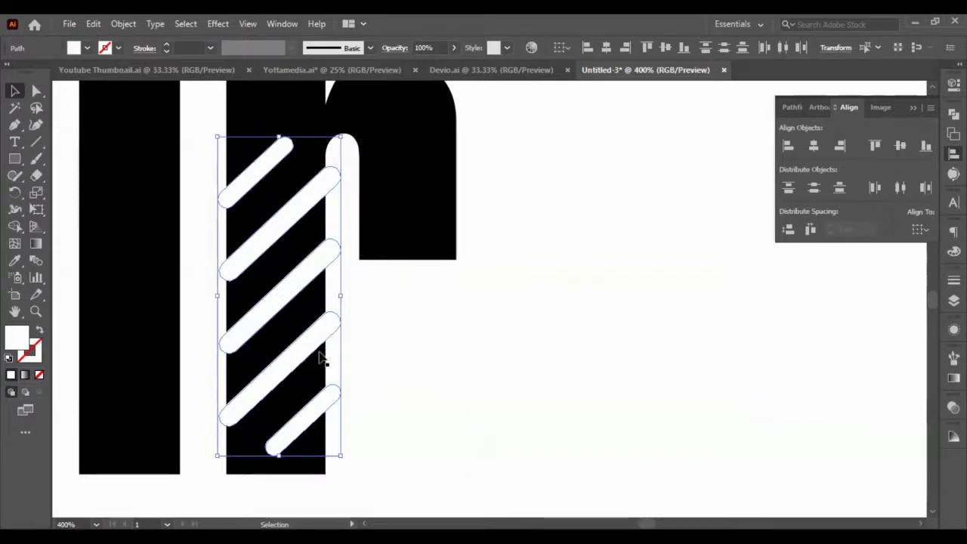
# Step: Undo the even redistribution of the five bars and the downward move of the two lowest ones
pyautogui.hotkey('ctrl', 'z')
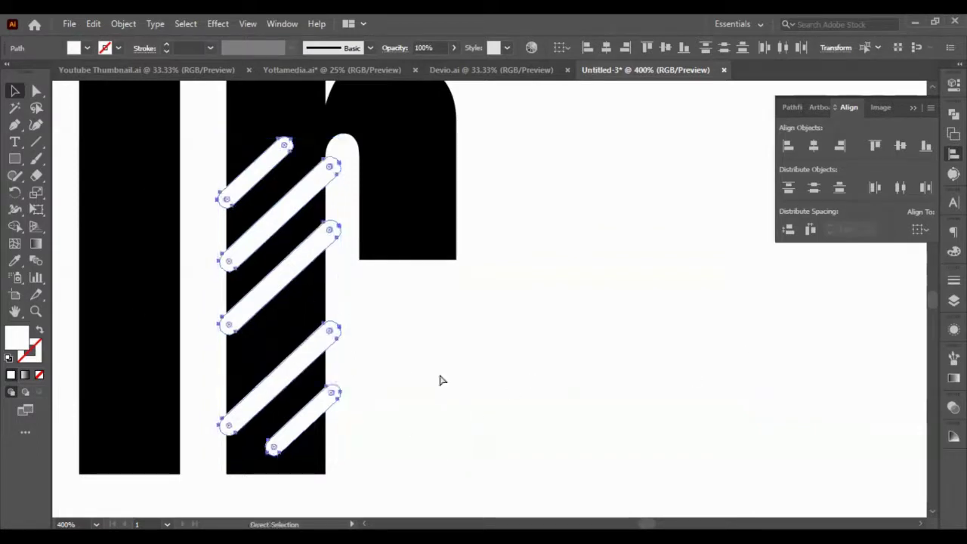
pyautogui.hotkey('ctrl', 'z')
pyautogui.press('v')
pyautogui.click(441, 373)
# Step: Select all five diagonal bars and move them about 10 px down the last r's stem
pyautogui.scroll(-3, 373, 313)
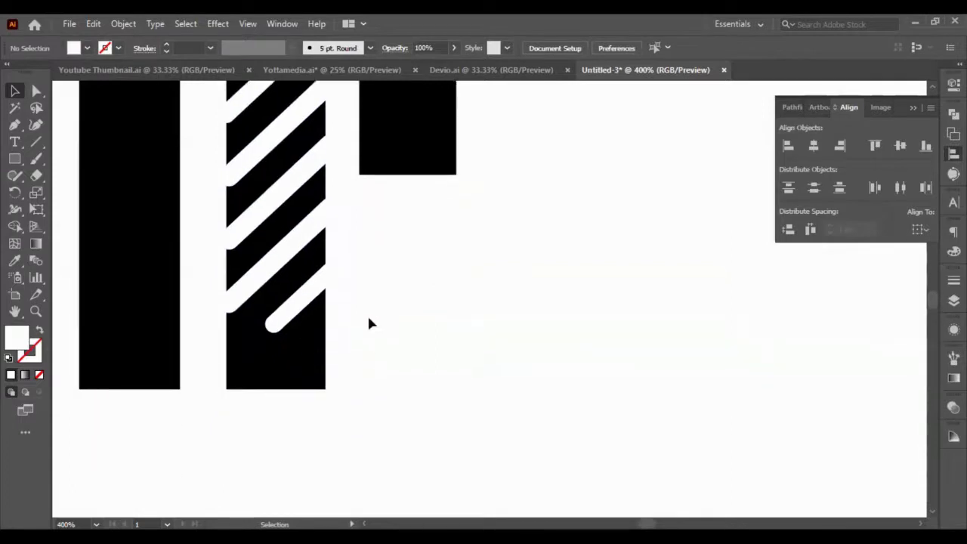
pyautogui.scroll(-3, 314, 332)
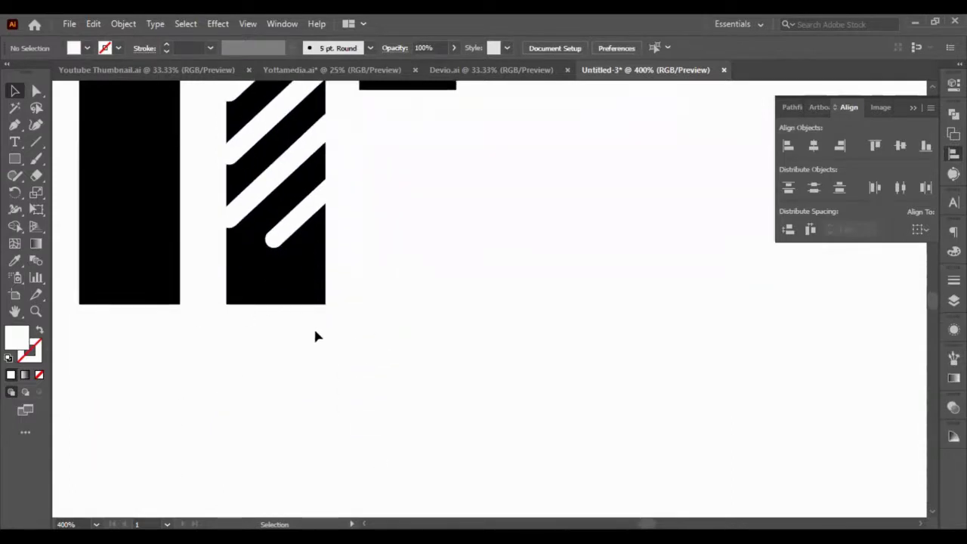
pyautogui.scroll(-3, 301, 333)
pyautogui.scroll(-2, 301, 333)
pyautogui.scroll(1, 308, 338)
pyautogui.hscroll(-3, 309, 345)
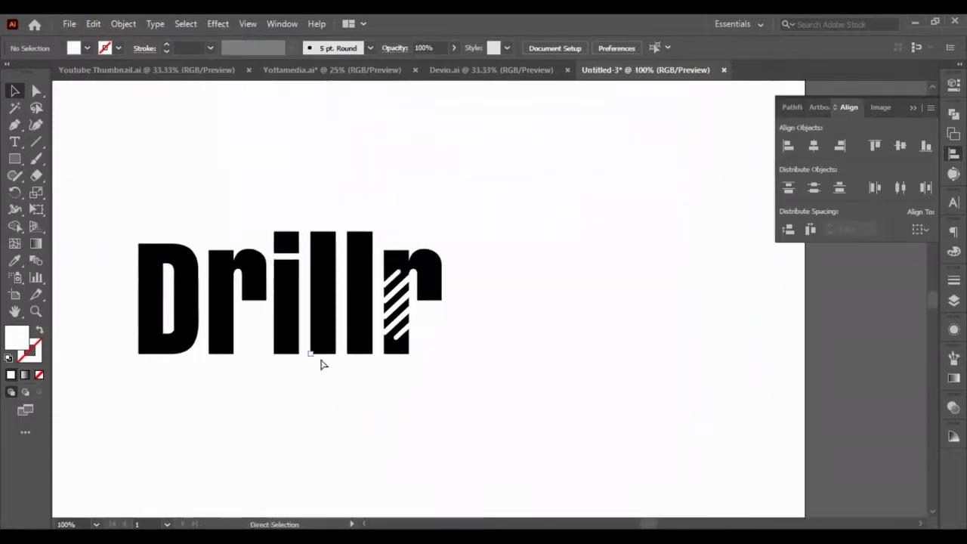
pyautogui.moveTo(407, 395); pyautogui.dragTo(391, 272)
pyautogui.moveTo(391, 212); pyautogui.dragTo(405, 261)
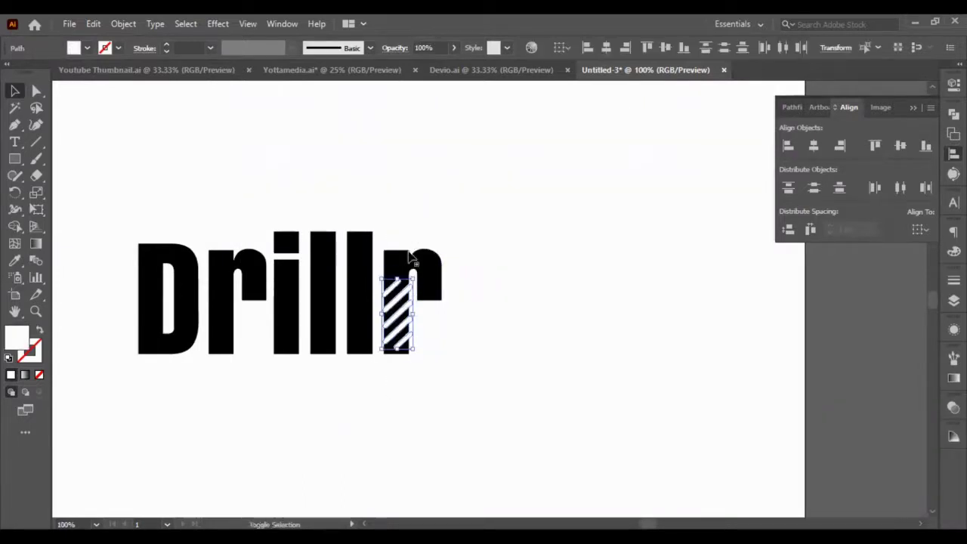
pyautogui.click(465, 391)
# Step: Lengthen the last r's stem by moving its two bottom anchor points about 3 px down
pyautogui.click(390, 274)
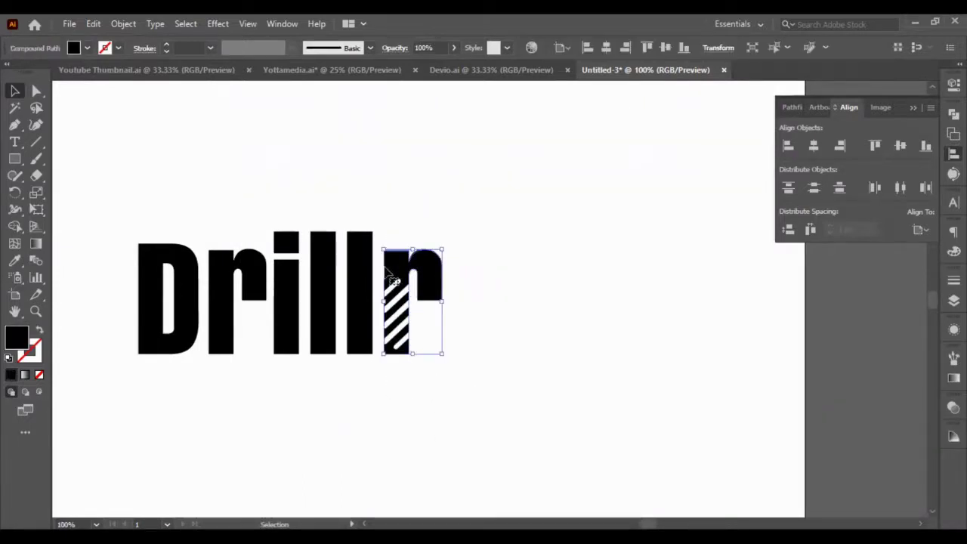
pyautogui.click(35, 92)
pyautogui.click(382, 358)
pyautogui.click(384, 353)
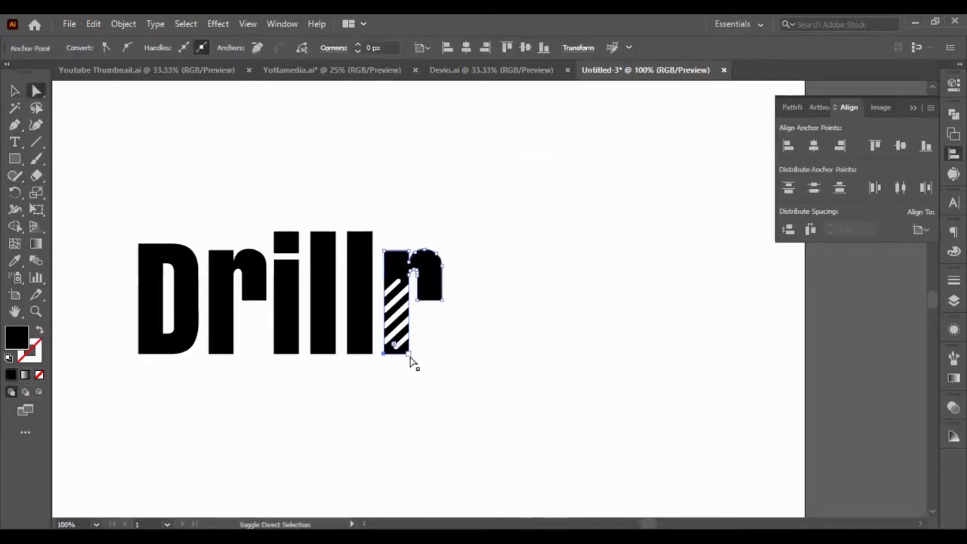
pyautogui.moveTo(412, 363); pyautogui.dragTo(411, 358)
pyautogui.press('Down')
pyautogui.click(399, 376)
pyautogui.click(391, 354)
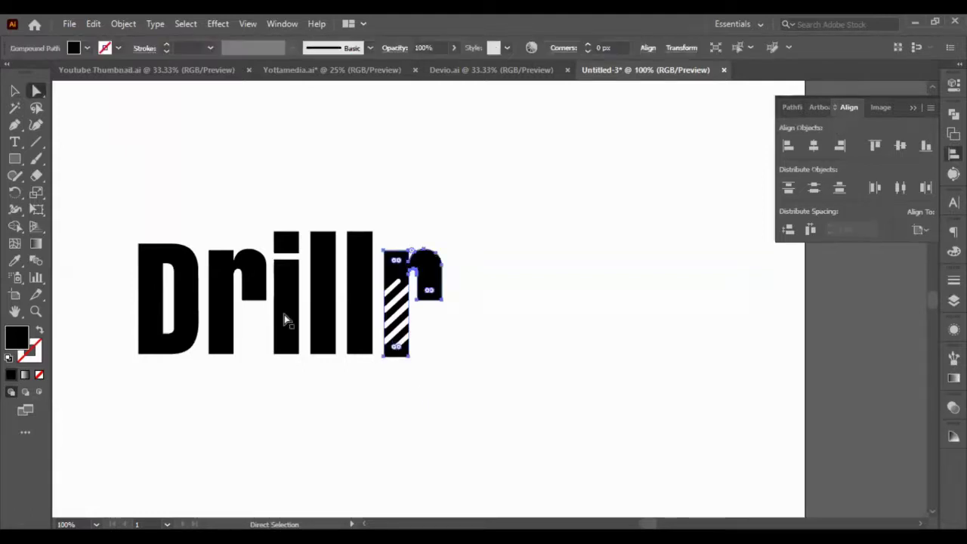
# Step: Add an anchor point near the middle of the bottom edge of the last r's stem with the Pen tool
pyautogui.click(14, 124)
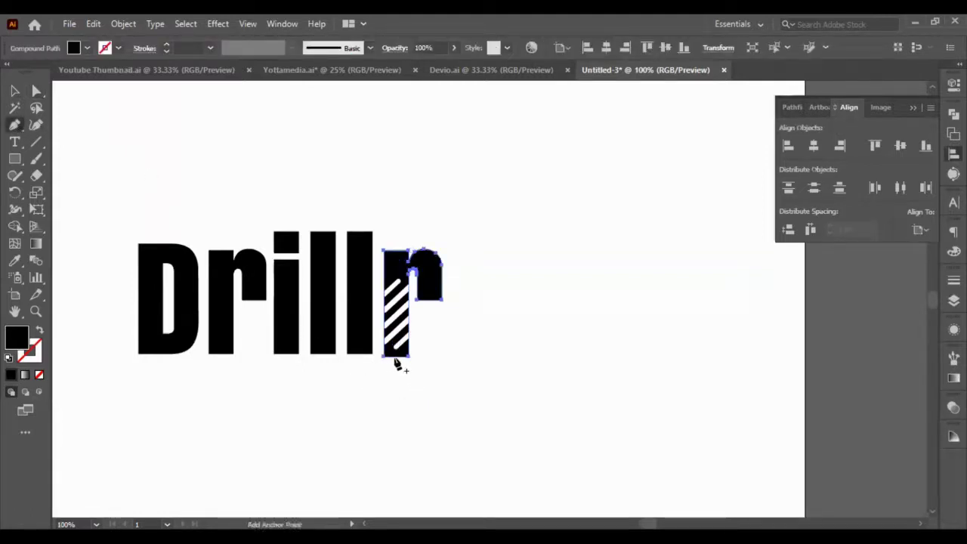
pyautogui.press('p')
pyautogui.scroll(6, 398, 369)
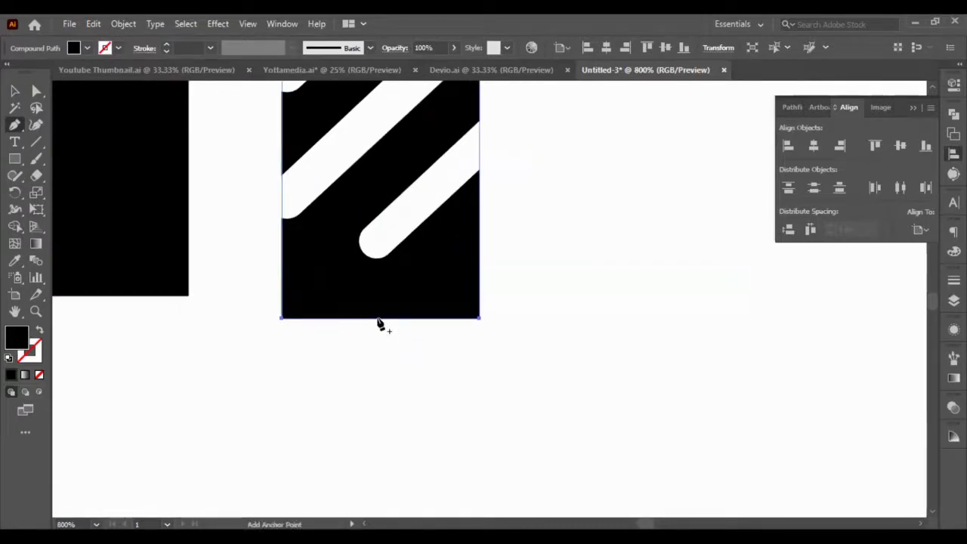
pyautogui.click(377, 317)
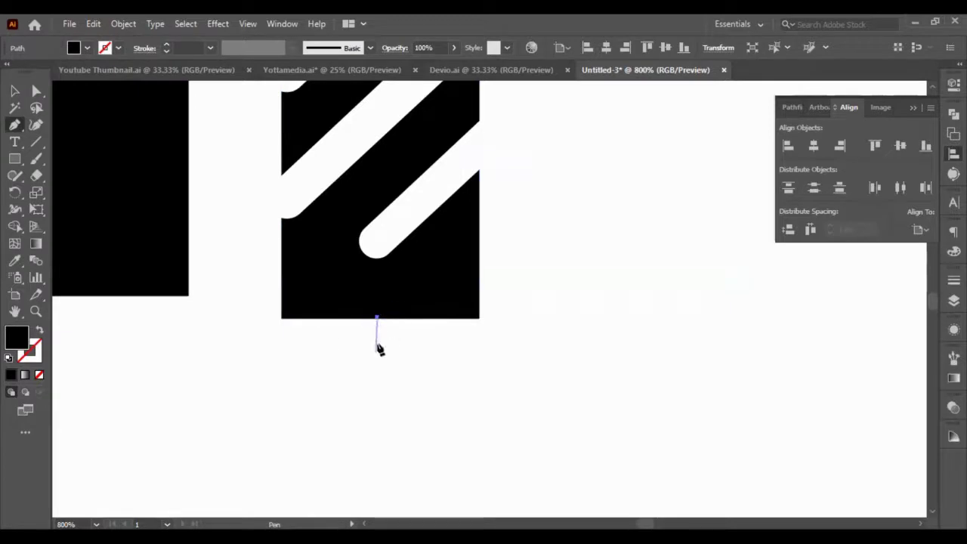
pyautogui.hotkey('ctrl', 'z')
pyautogui.click(14, 91)
pyautogui.click(298, 308)
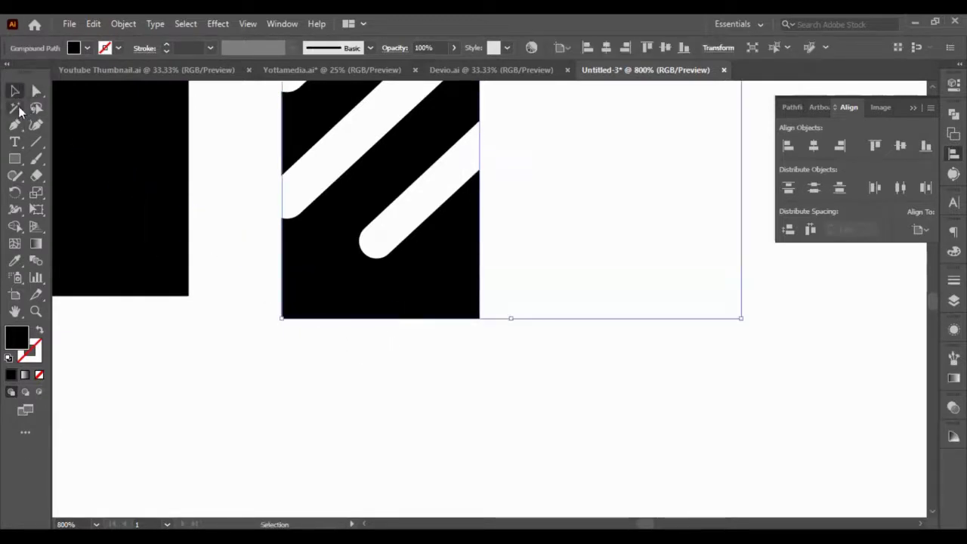
pyautogui.press('p')
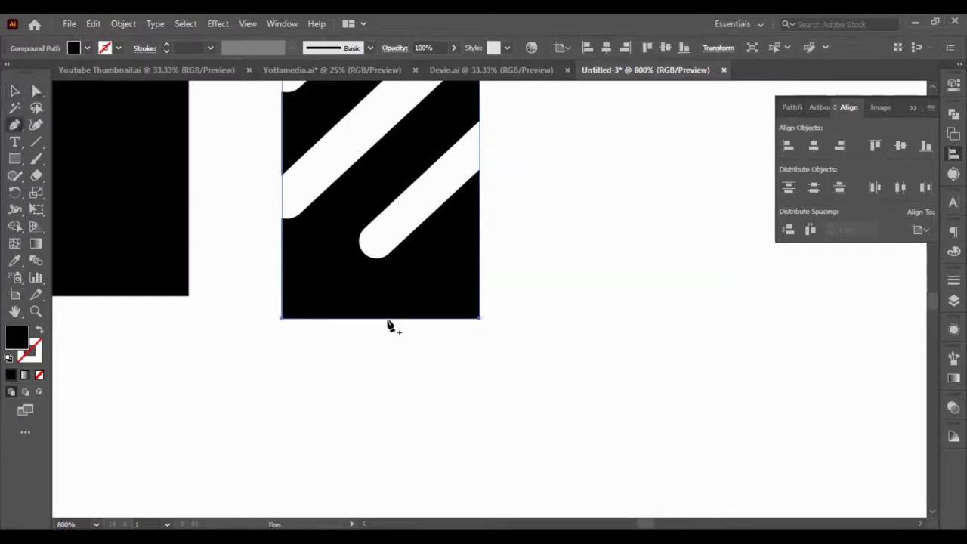
pyautogui.click(377, 318)
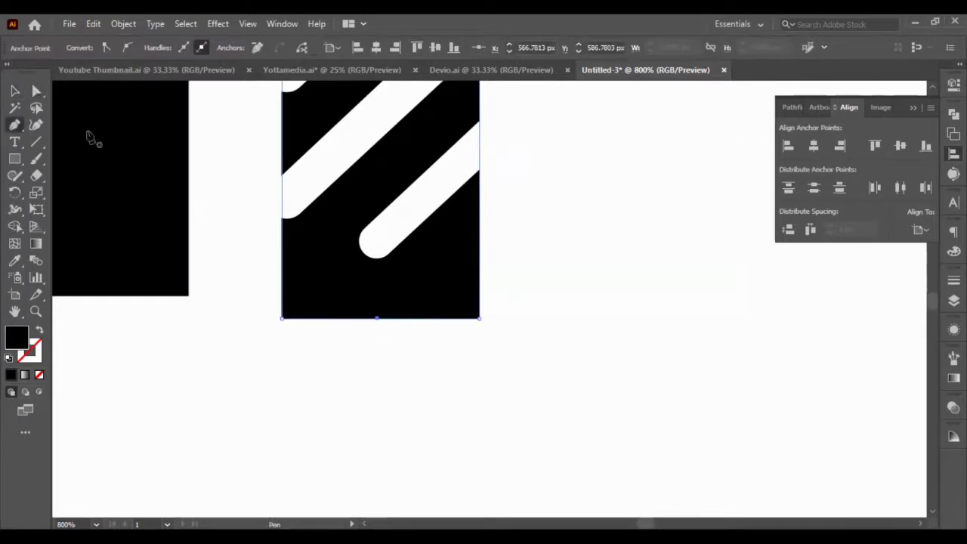
# Step: Move the new bottom anchor point about 17 px down and 1 px right to form a pointed drill tip
pyautogui.click(15, 91)
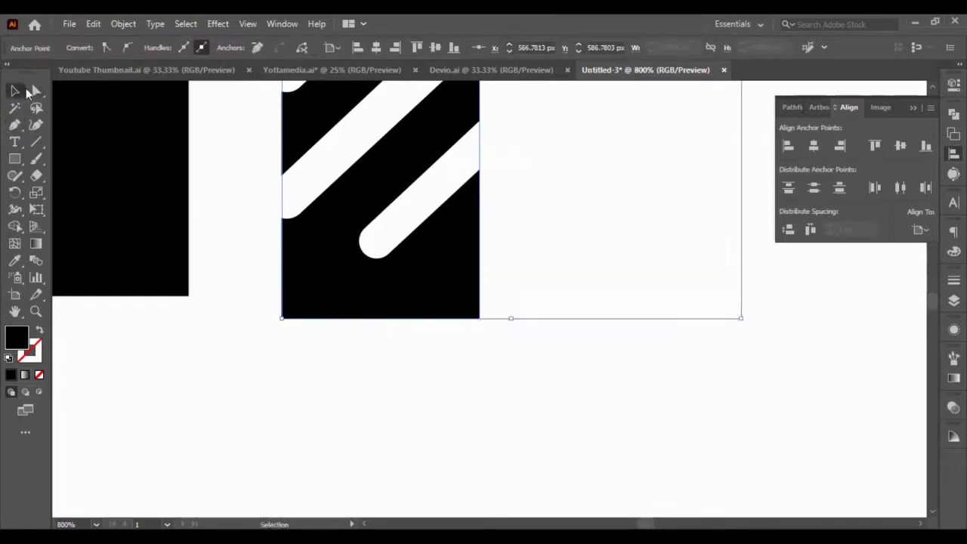
pyautogui.click(35, 90)
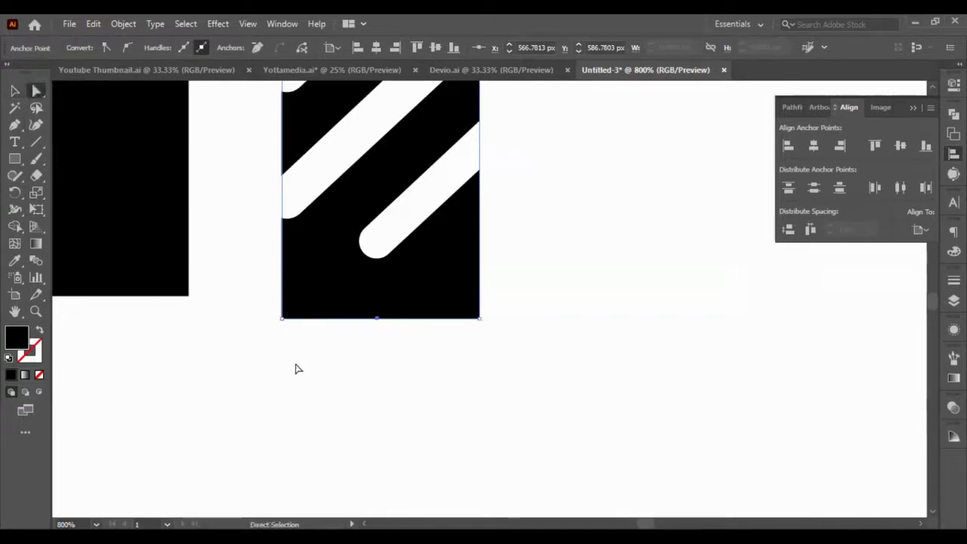
pyautogui.click(274, 333)
pyautogui.moveTo(266, 284); pyautogui.dragTo(540, 387)
pyautogui.moveTo(385, 382); pyautogui.dragTo(364, 289)
pyautogui.hotkey('shift', 'Down')
pyautogui.hotkey('shift', 'Down')
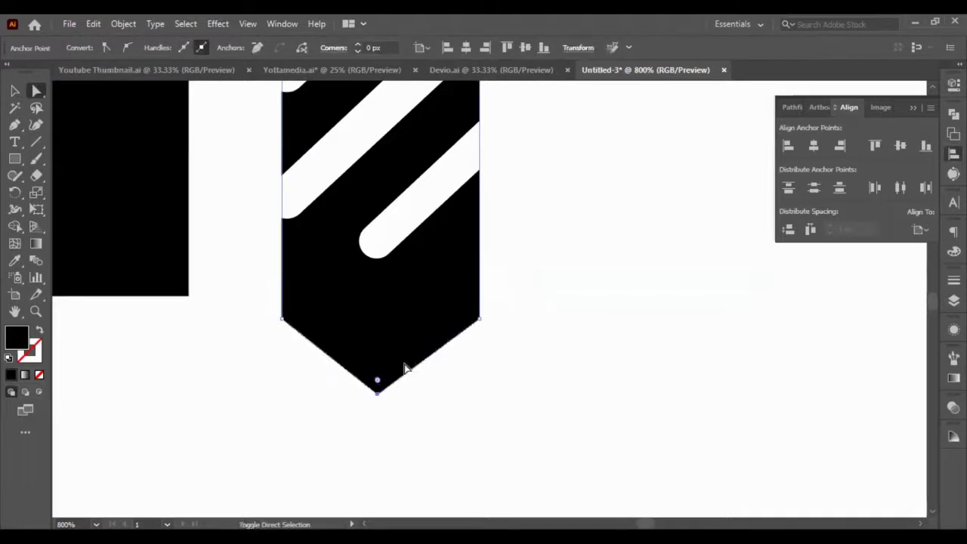
pyautogui.press('Up')
pyautogui.press('Up')
pyautogui.press('Up')
pyautogui.press('Up')
pyautogui.press('Up')
pyautogui.press('Up')
pyautogui.press('Up')
pyautogui.press('Up')
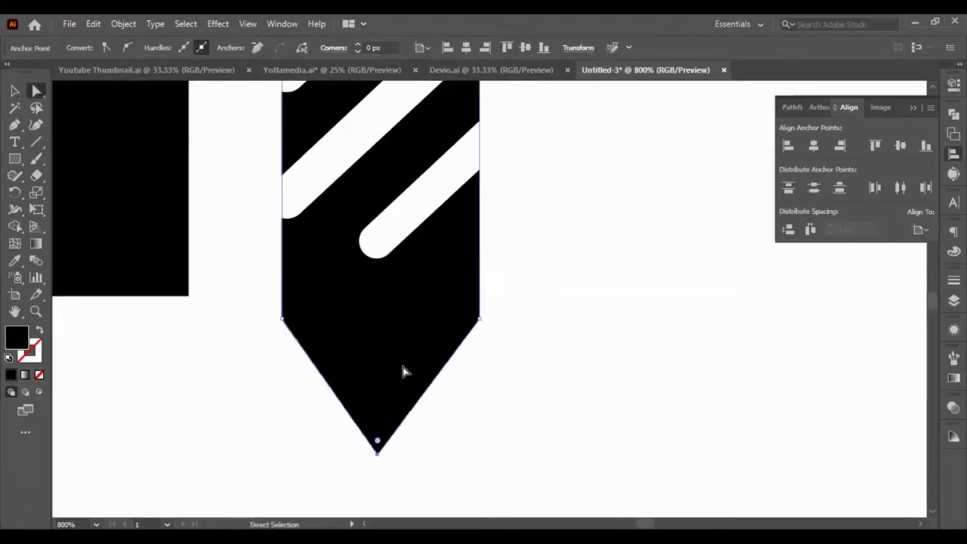
pyautogui.press('Down')
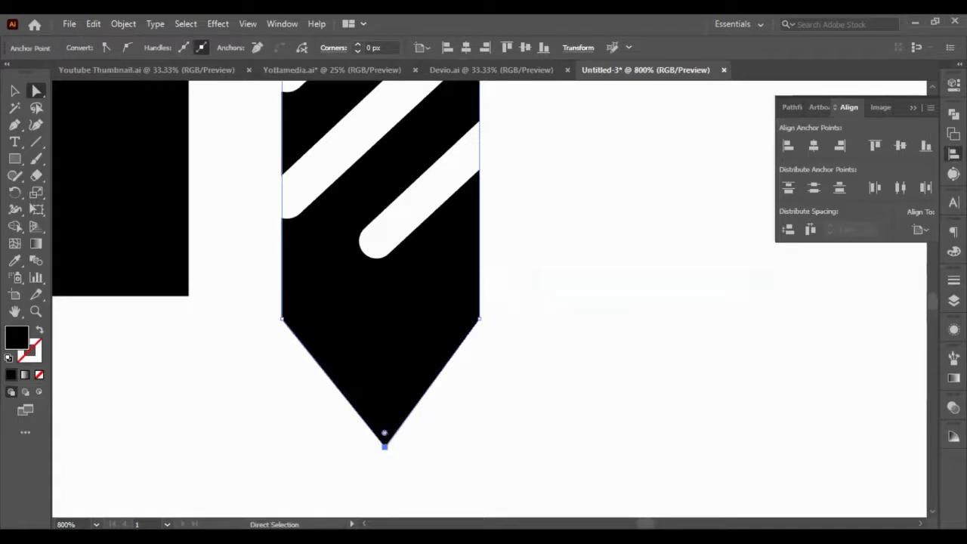
# Step: Round the point of the drill tip with a corner radius of 5 px
pyautogui.click(953, 84)
pyautogui.click(847, 388)
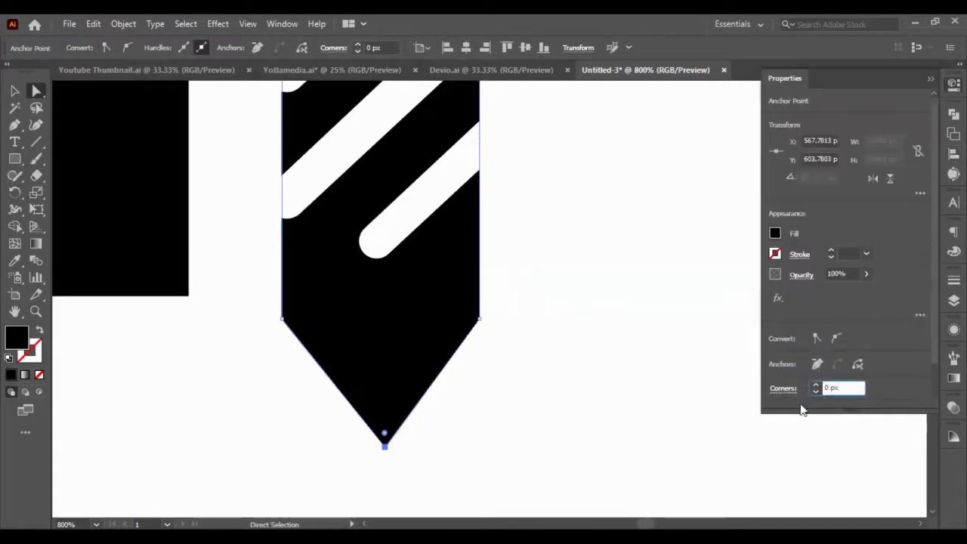
pyautogui.write('10')
pyautogui.press('Return')
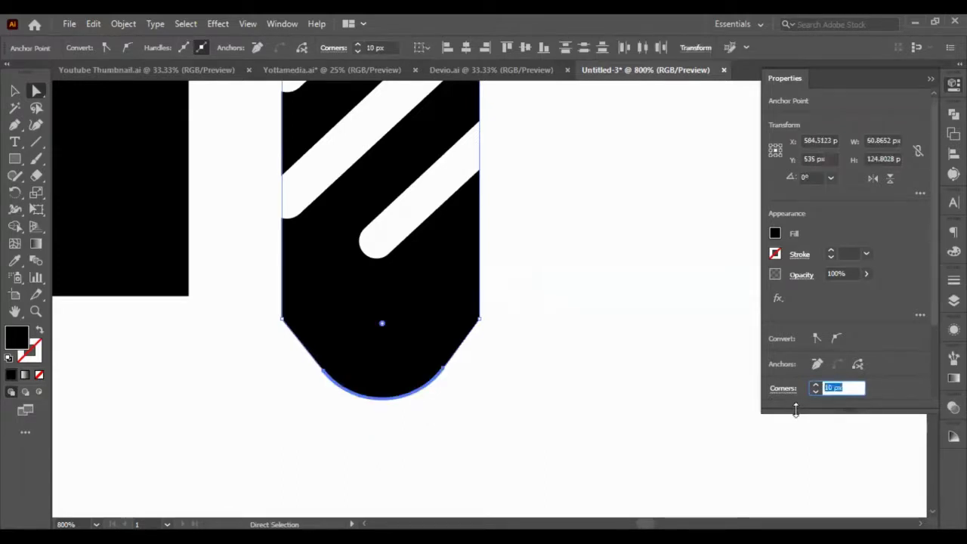
pyautogui.press('Down')
pyautogui.press('Down')
pyautogui.press('Down')
pyautogui.press('Down')
pyautogui.press('Down')
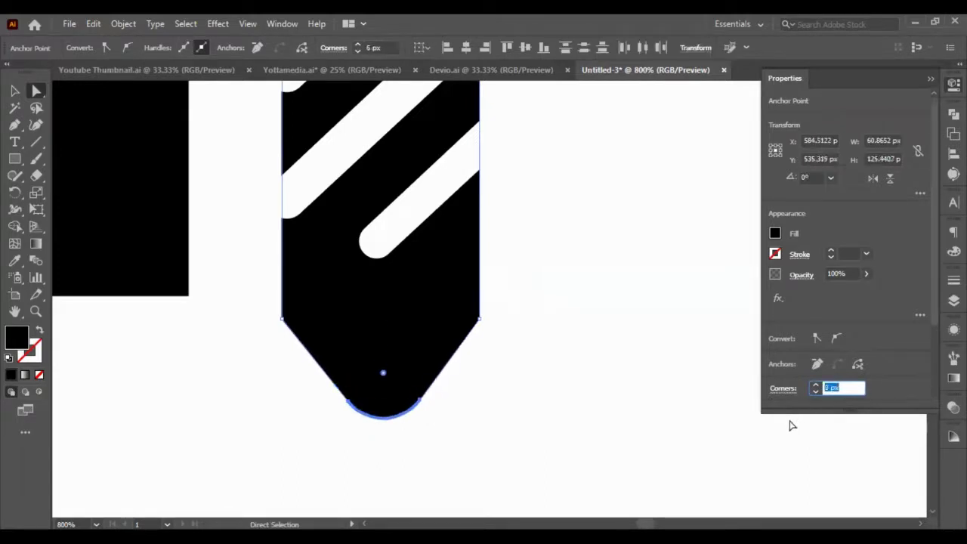
pyautogui.click(639, 413)
# Step: Duplicate the whole Drillr wordmark with its bars and place the copy above the original
pyautogui.scroll(-5, 339, 326)
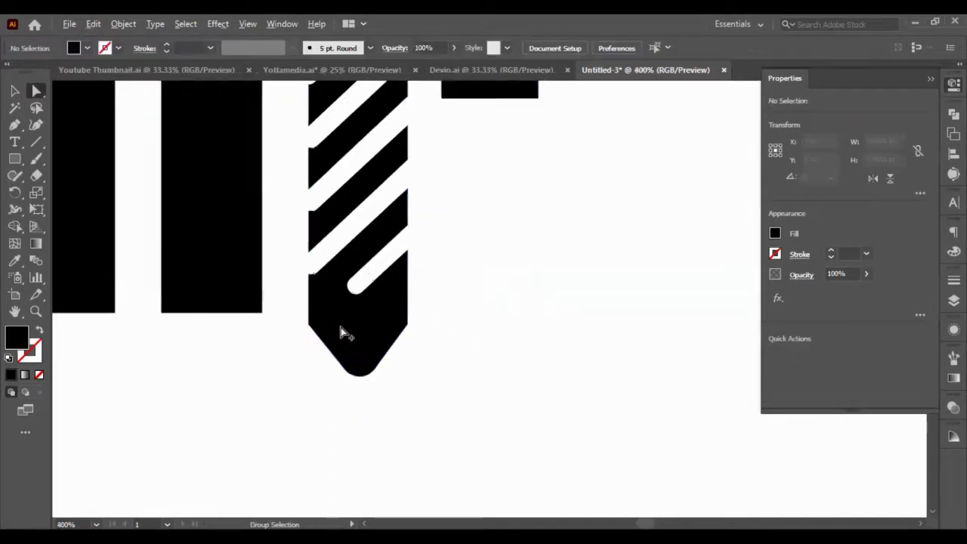
pyautogui.hscroll(-1, 369, 363)
pyautogui.hscroll(-3, 369, 369)
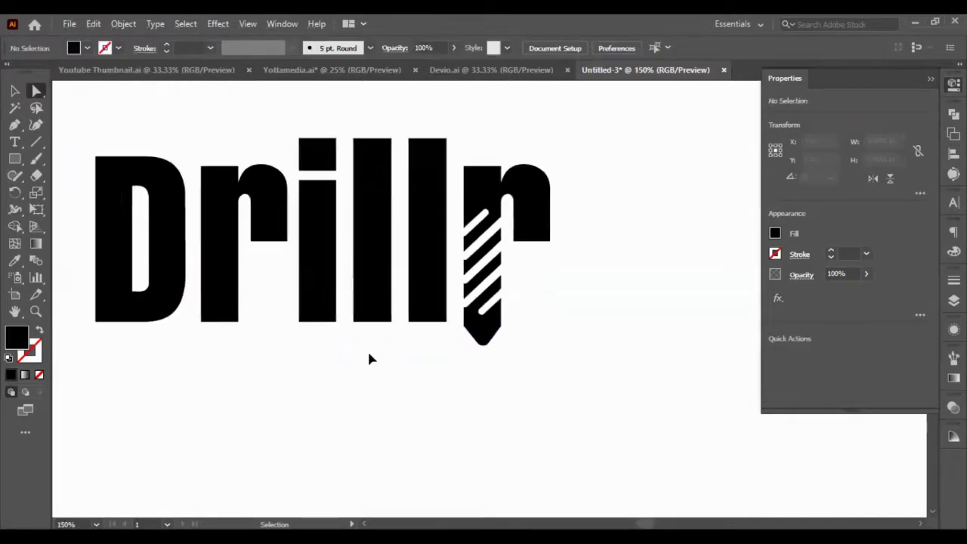
pyautogui.scroll(1, 371, 358)
pyautogui.scroll(-2, 375, 371)
pyautogui.moveTo(212, 274); pyautogui.dragTo(516, 435)
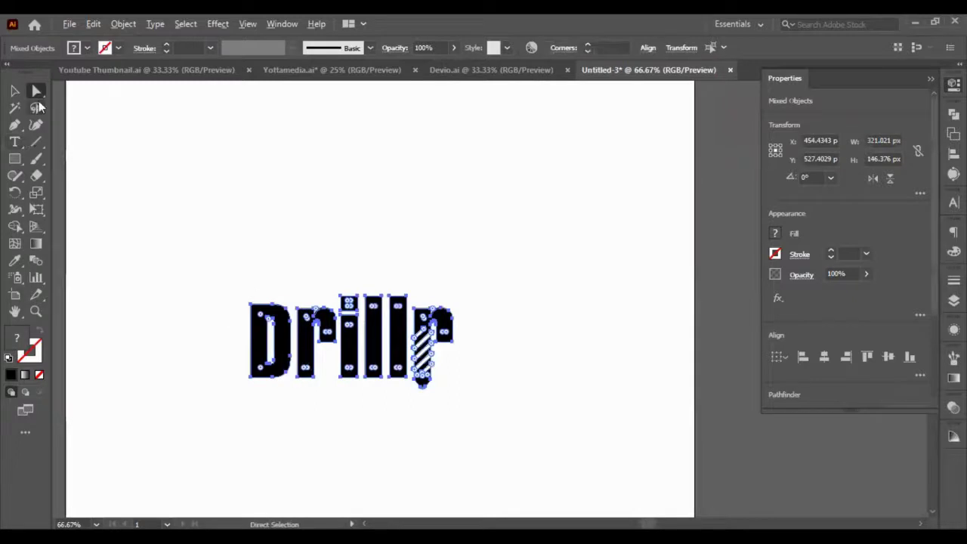
pyautogui.click(15, 91)
pyautogui.click(189, 281)
pyautogui.moveTo(208, 301); pyautogui.dragTo(532, 435)
pyautogui.moveTo(351, 348); pyautogui.dragTo(359, 213)
pyautogui.click(509, 209)
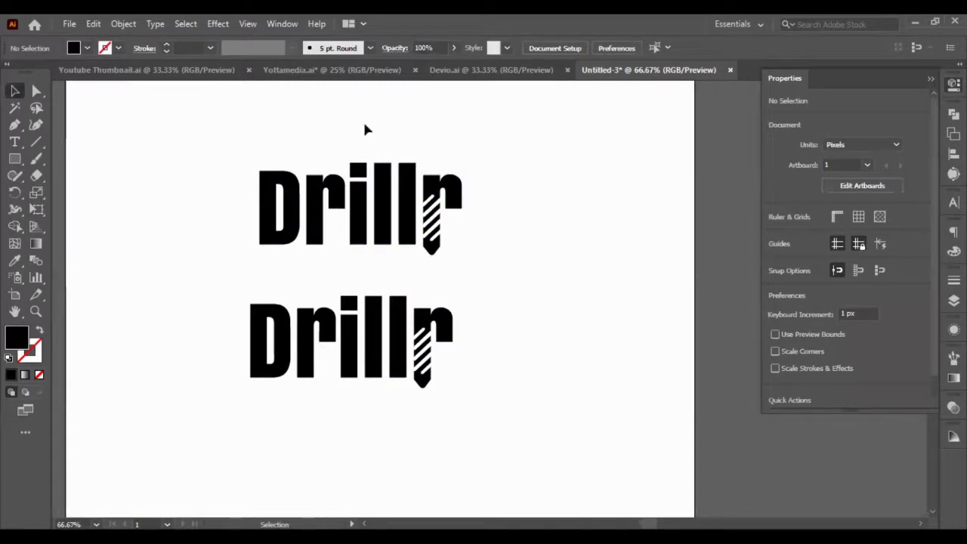
# Step: Select the five diagonal bars in the lower wordmark's last r and move them 4 px down
pyautogui.moveTo(204, 154); pyautogui.dragTo(505, 279)
pyautogui.click(427, 275)
pyautogui.scroll(3, 417, 349)
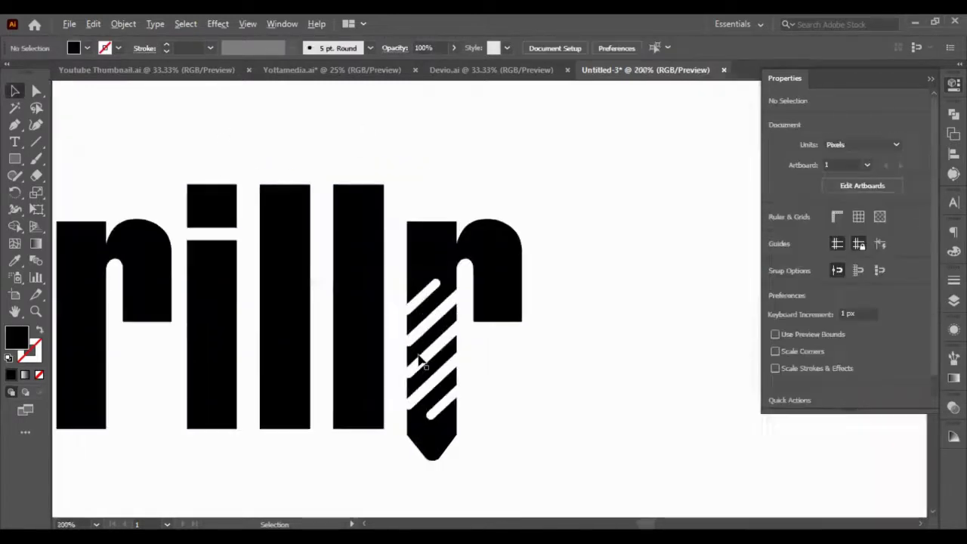
pyautogui.click(418, 299)
pyautogui.keyDown('shift'); pyautogui.click(424, 331); pyautogui.keyUp('shift')
pyautogui.keyDown('shift'); pyautogui.click(426, 358); pyautogui.keyUp('shift')
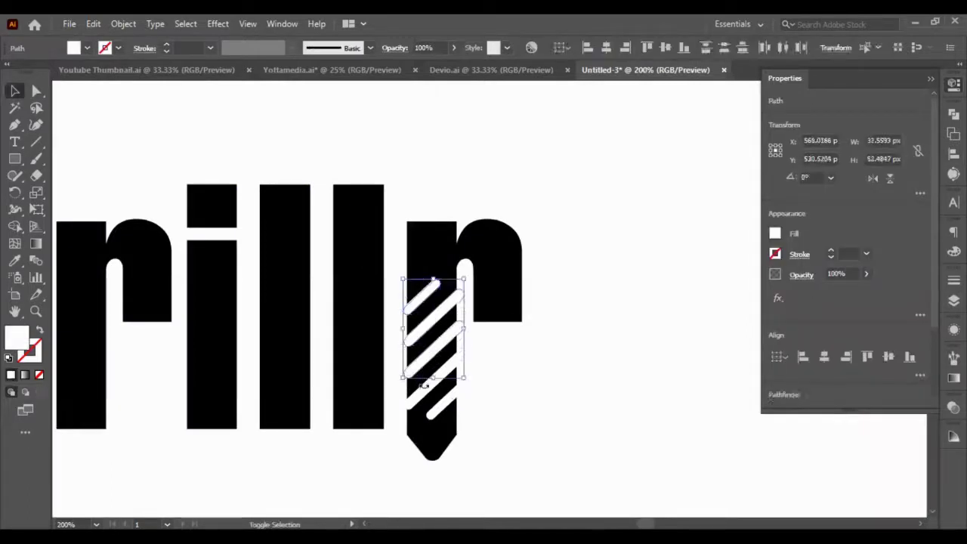
pyautogui.keyDown('shift'); pyautogui.click(431, 411); pyautogui.keyUp('shift')
pyautogui.keyDown('shift'); pyautogui.click(450, 410); pyautogui.keyUp('shift')
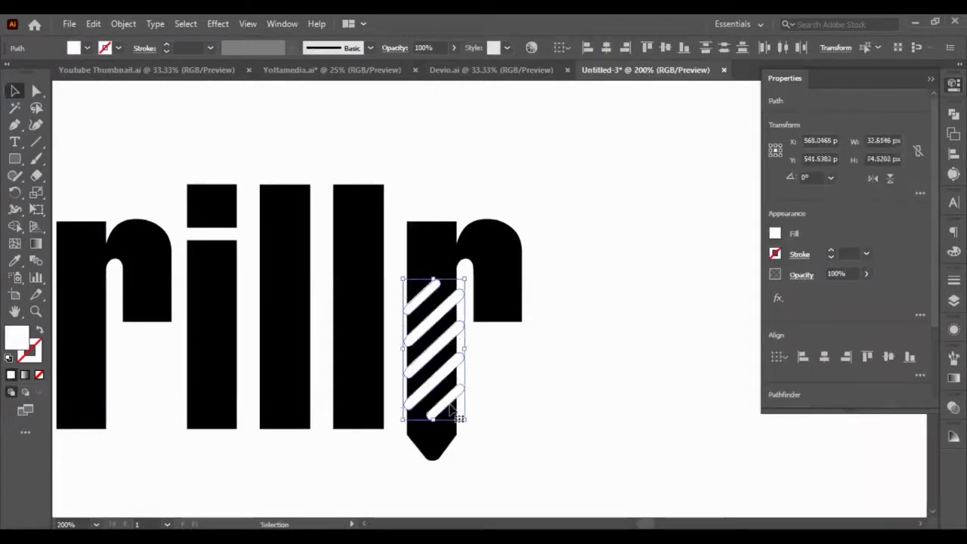
pyautogui.press('Down')
pyautogui.press('Down')
pyautogui.press('Down')
pyautogui.press('Down')
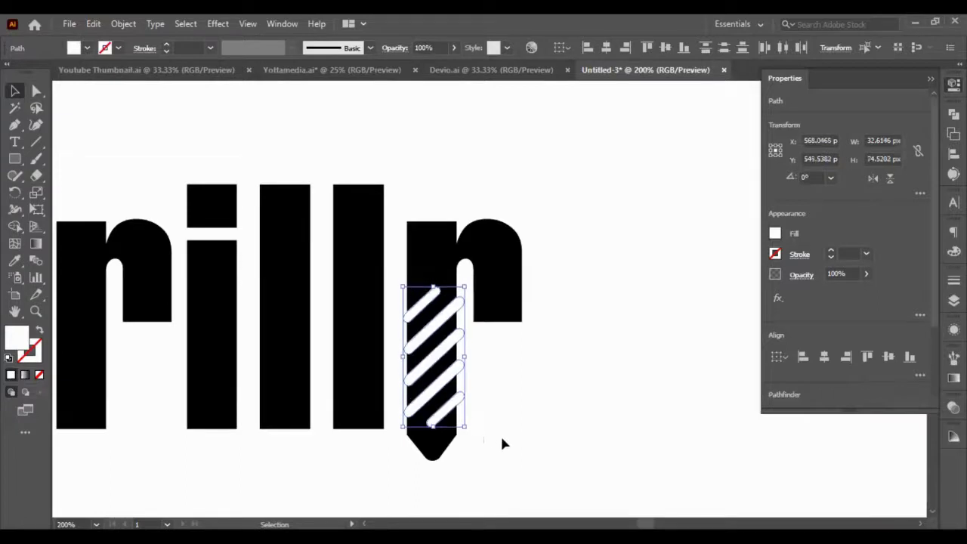
# Step: Round the two lower corners of the last r's arm with a corner radius of 5 px
pyautogui.click(502, 439)
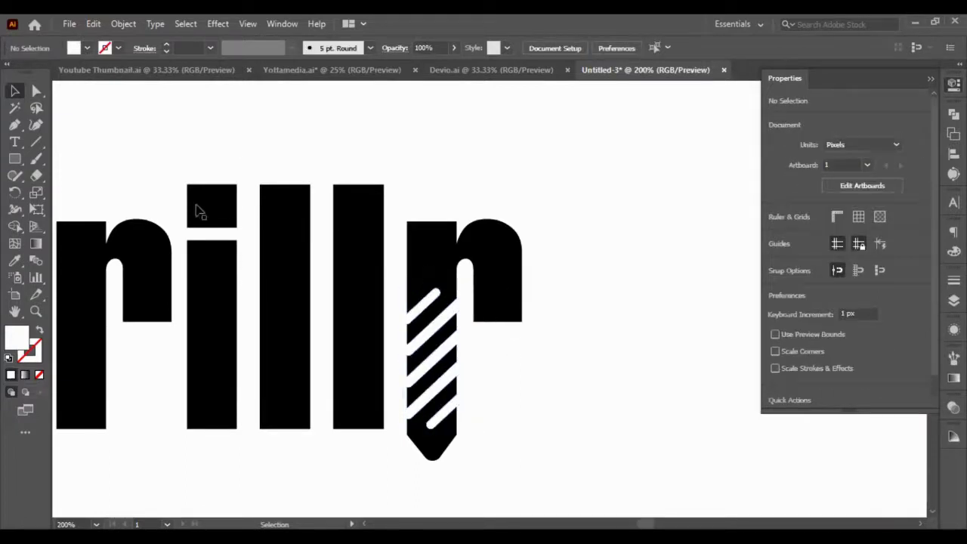
pyautogui.click(36, 91)
pyautogui.moveTo(568, 305); pyautogui.dragTo(508, 343)
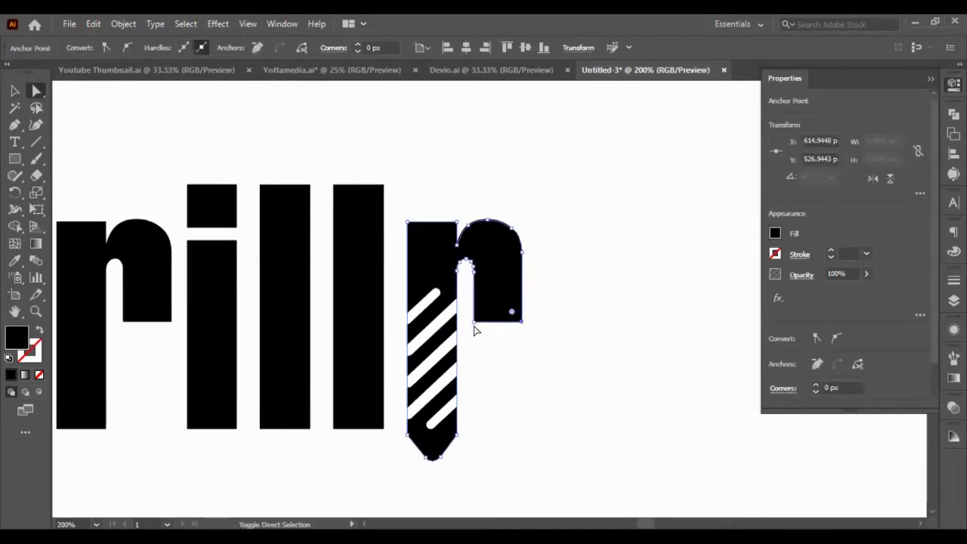
pyautogui.click(595, 269)
pyautogui.click(516, 255)
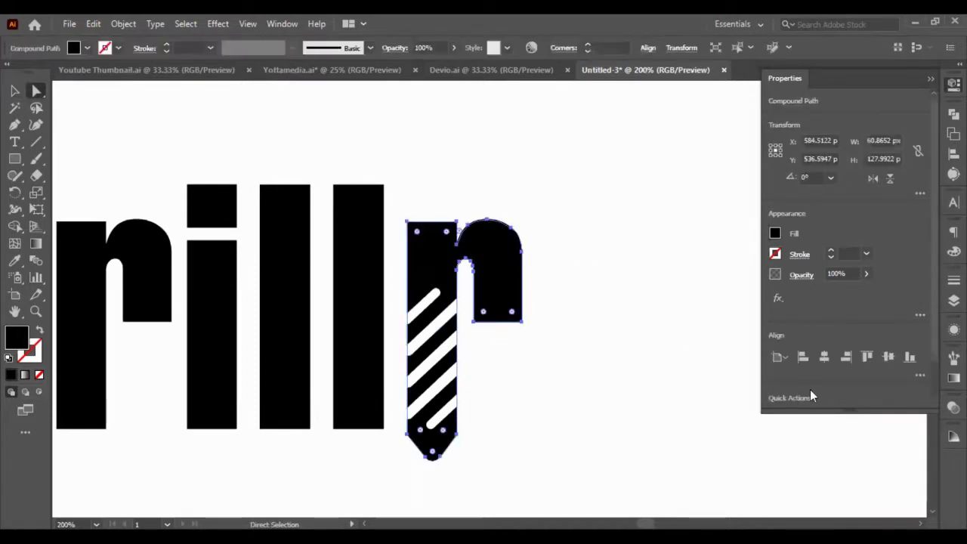
pyautogui.scroll(-1, 847, 309)
pyautogui.moveTo(592, 325); pyautogui.dragTo(462, 308)
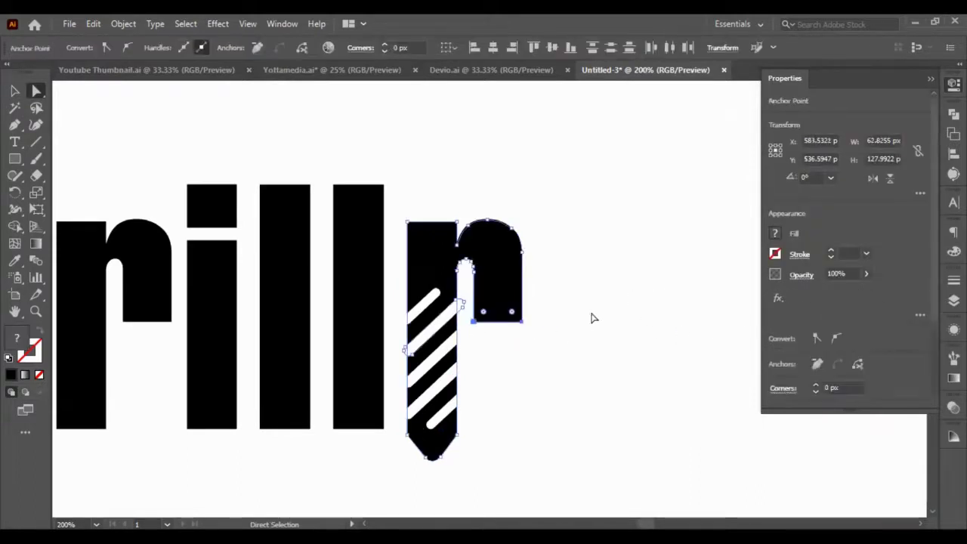
pyautogui.click(572, 325)
pyautogui.moveTo(569, 323); pyautogui.dragTo(469, 316)
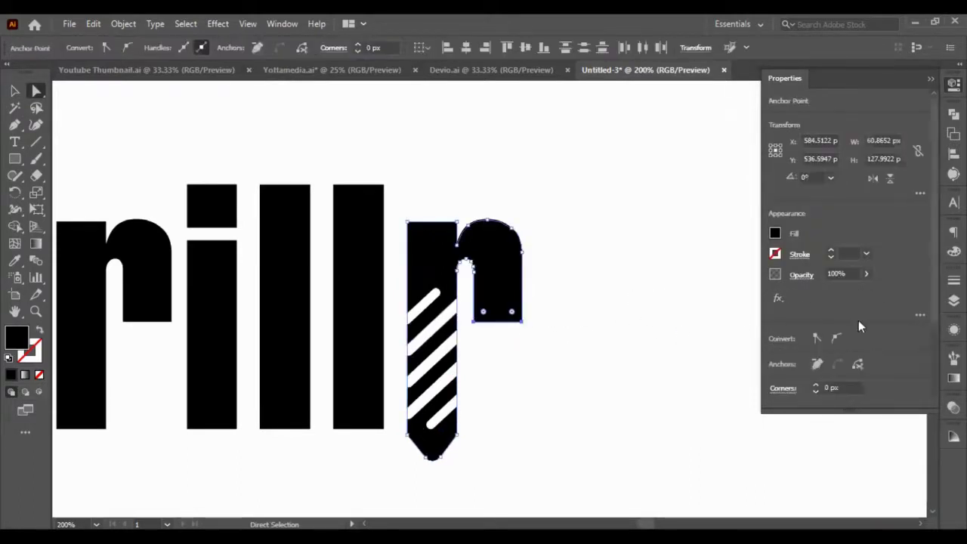
pyautogui.scroll(2, 844, 388)
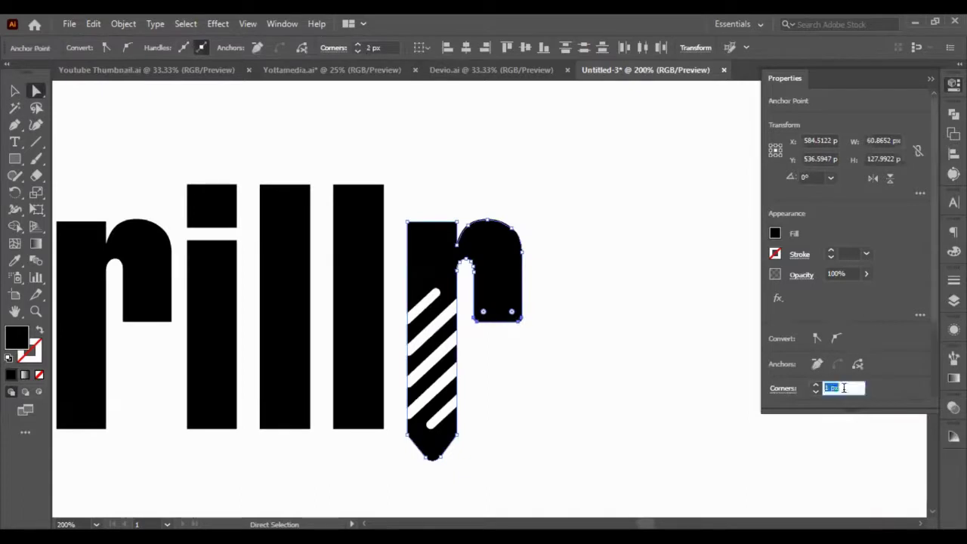
pyautogui.press('Up')
# Step: Round the two top corners of the last r's stem with a corner radius of 5 px
pyautogui.moveTo(402, 212); pyautogui.dragTo(465, 233)
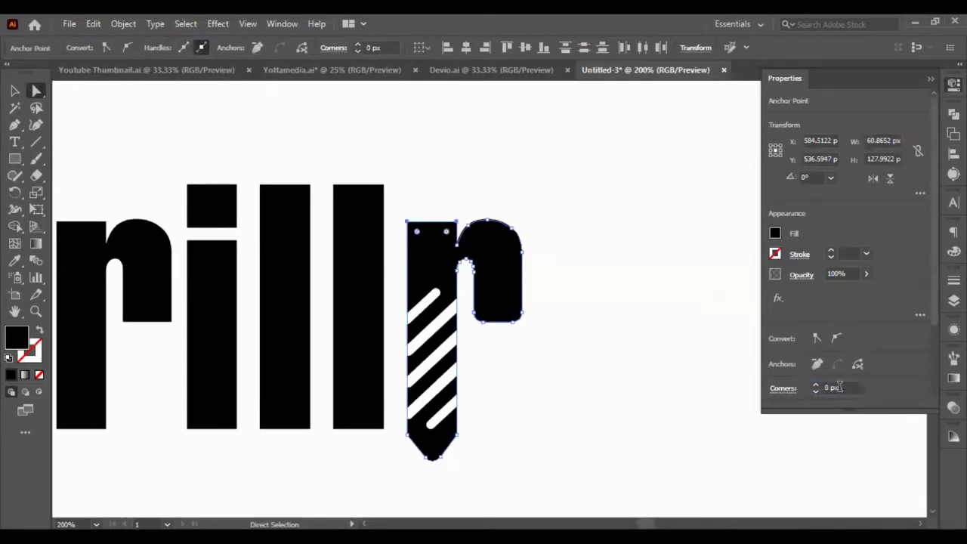
pyautogui.click(838, 387)
pyautogui.press('Up')
pyautogui.press('Up')
pyautogui.press('Up')
pyautogui.press('Up')
pyautogui.press('Up')
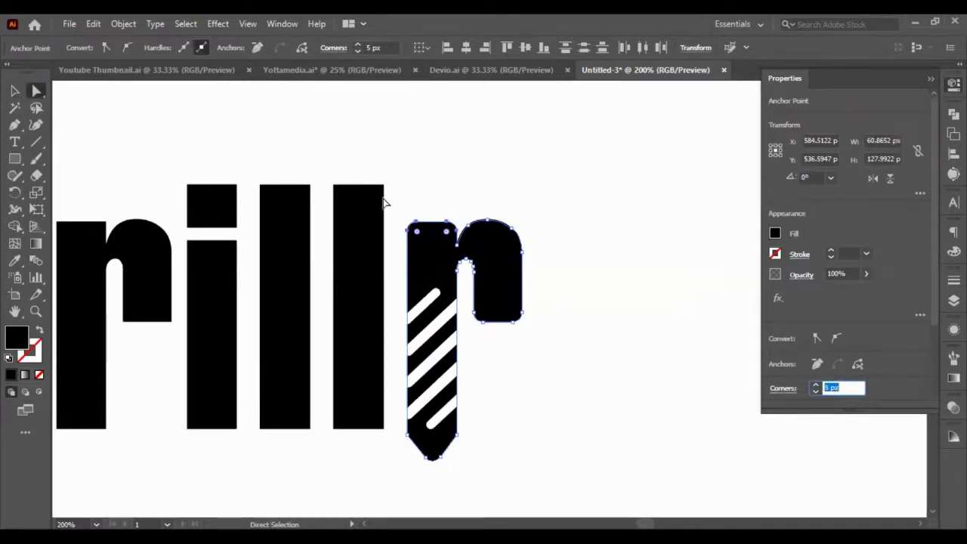
# Step: Round the top corners of both l's with a corner radius of 5 px
pyautogui.click(383, 203)
pyautogui.moveTo(247, 163); pyautogui.dragTo(416, 197)
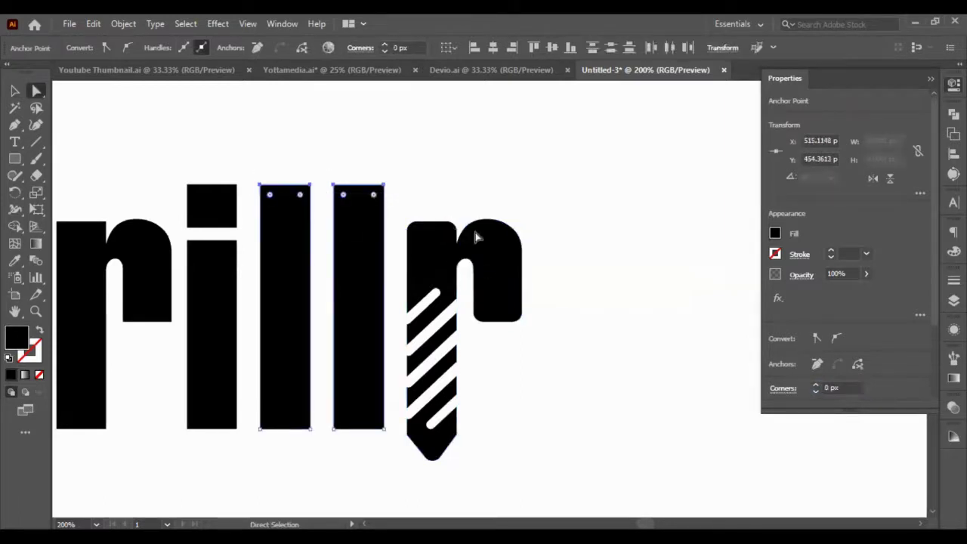
pyautogui.click(839, 388)
pyautogui.press('Up')
pyautogui.press('Up')
pyautogui.press('Up')
pyautogui.press('Up')
pyautogui.press('Up')
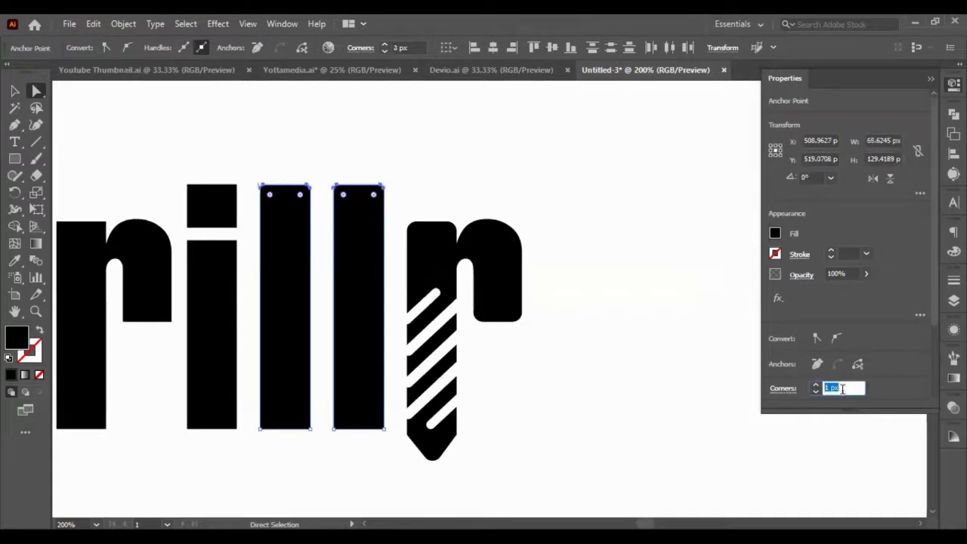
# Step: Round the bottom corners of both l's with a corner radius of 5 px
pyautogui.moveTo(248, 420); pyautogui.dragTo(405, 462)
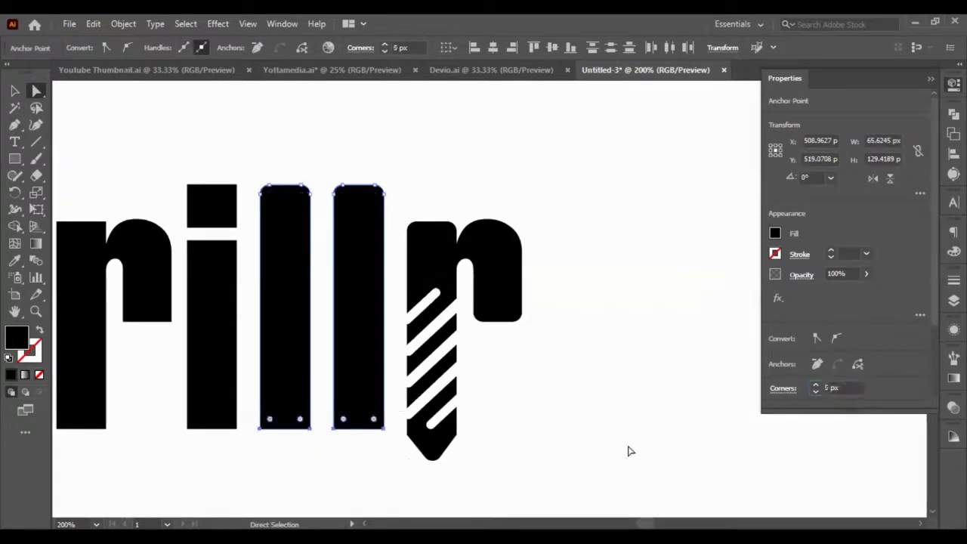
pyautogui.click(831, 387)
pyautogui.press('Up')
pyautogui.press('Up')
pyautogui.press('Up')
pyautogui.press('Up')
pyautogui.press('Up')
# Step: Round the two upper corners of the i's dot with a 5 px radius and select its two lower corner points
pyautogui.moveTo(159, 155); pyautogui.dragTo(246, 217)
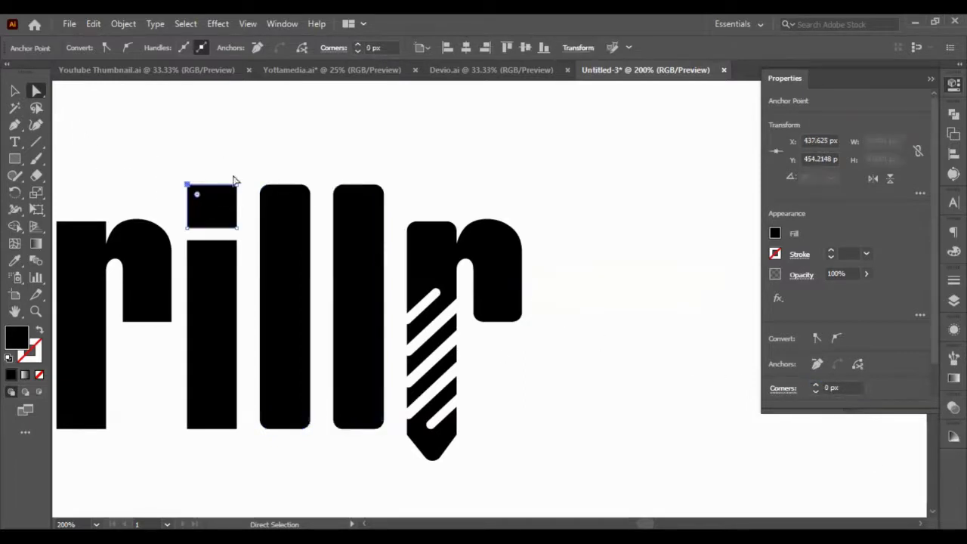
pyautogui.moveTo(181, 154); pyautogui.dragTo(250, 241)
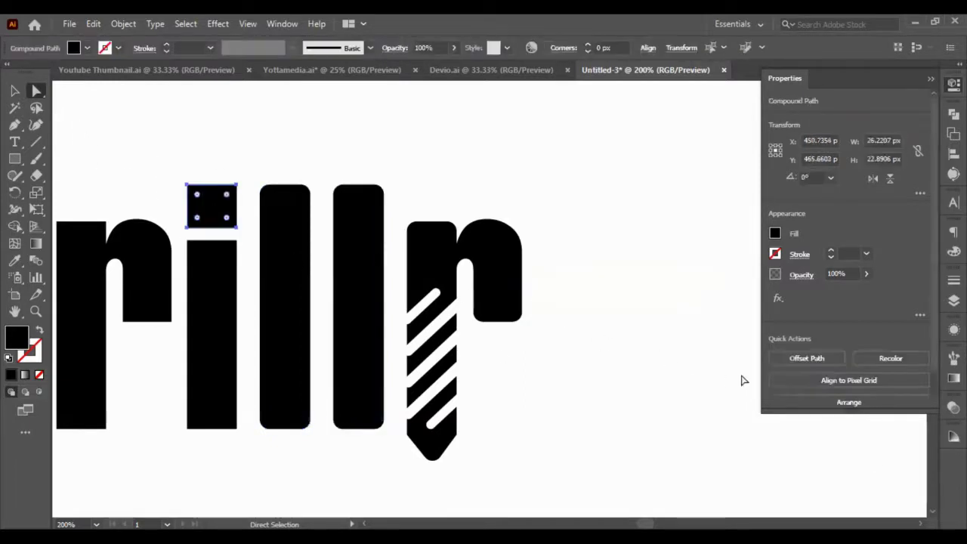
pyautogui.moveTo(166, 157); pyautogui.dragTo(249, 205)
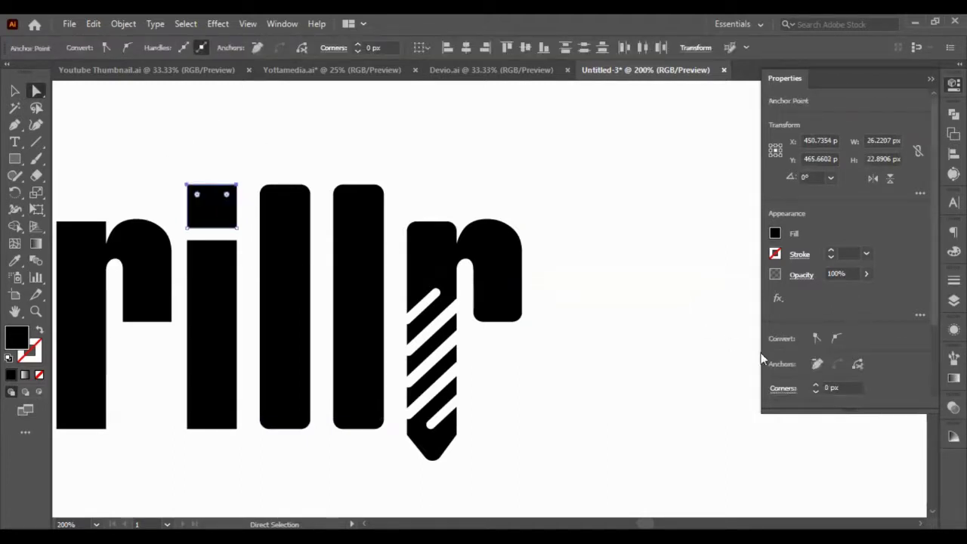
pyautogui.click(833, 388)
pyautogui.press('Up')
pyautogui.press('Up')
pyautogui.press('Up')
pyautogui.press('Up')
pyautogui.press('Up')
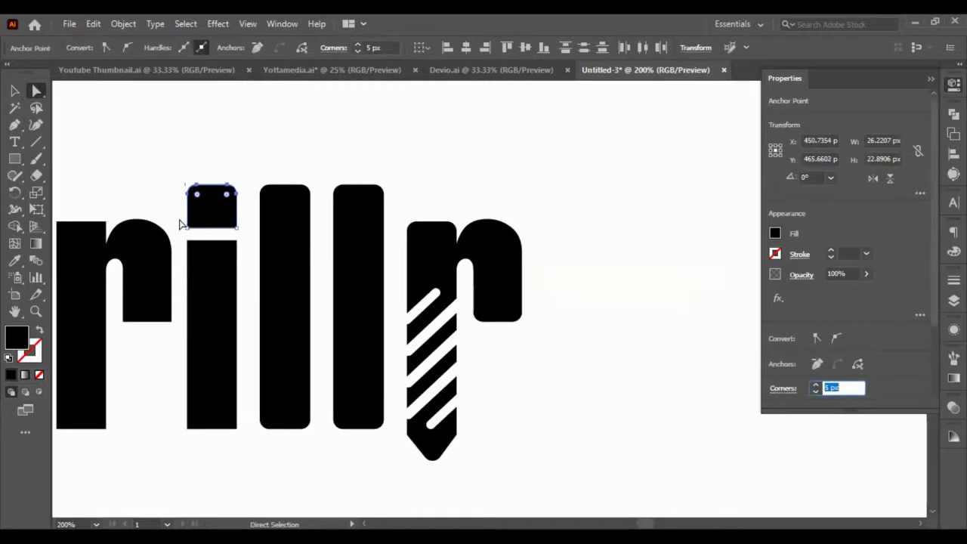
pyautogui.moveTo(248, 244); pyautogui.dragTo(175, 216)
pyautogui.press('Up')
pyautogui.press('Up')
pyautogui.hotkey('ctrl', 'z')
pyautogui.press('Down')
pyautogui.press('Down')
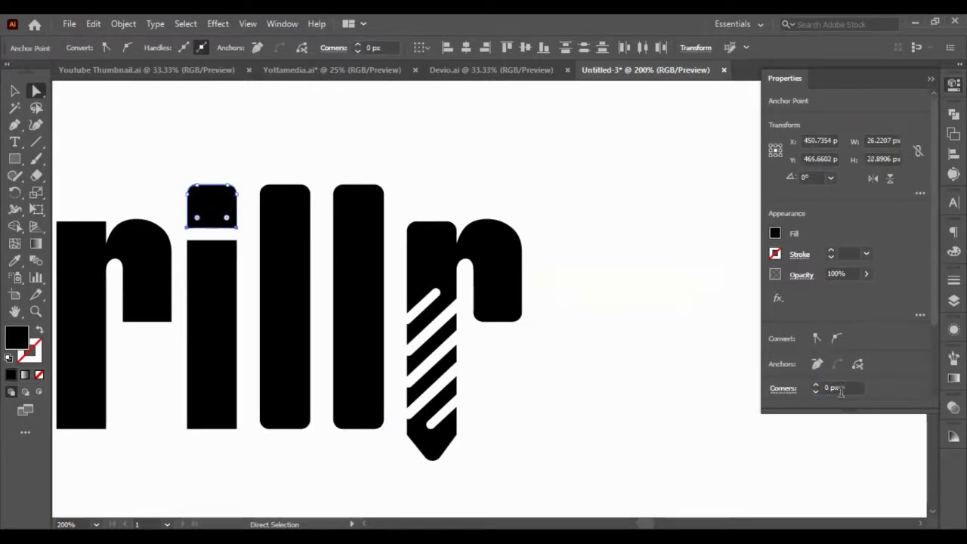
pyautogui.press('Up')
pyautogui.press('Up')
pyautogui.press('Down')
pyautogui.press('Down')
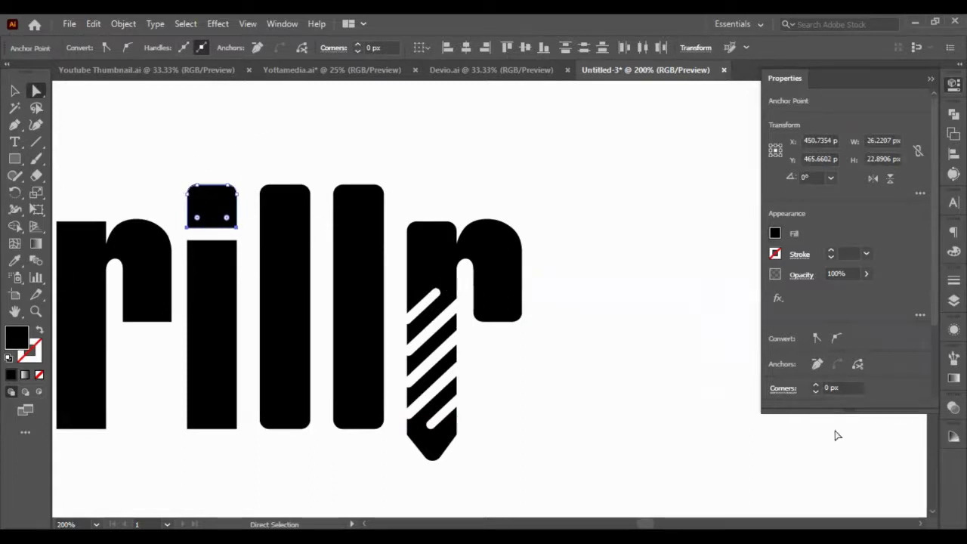
# Step: Round the two selected lower corners of the i's dot with a corner radius of 4 px
pyautogui.click(841, 387)
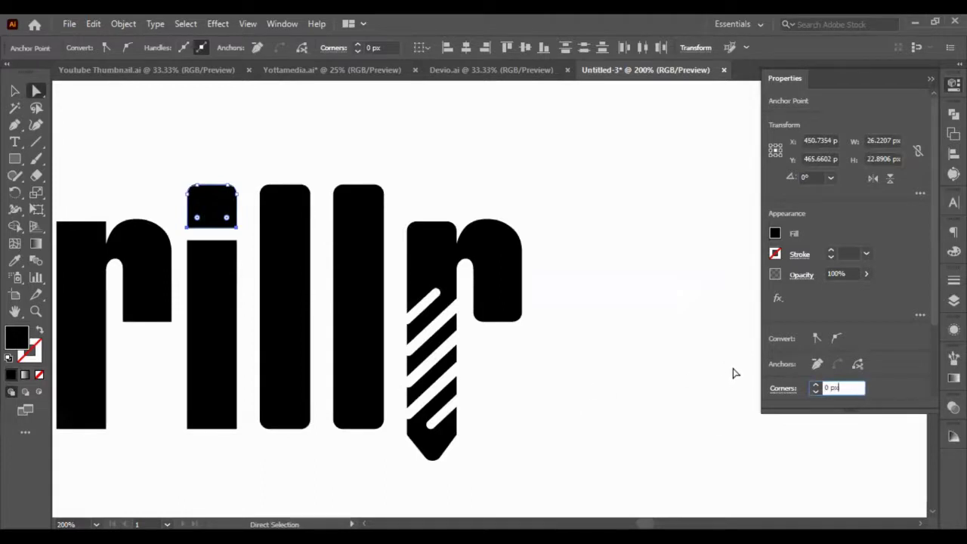
pyautogui.write('4')
pyautogui.press('Return')
# Step: Round the two upper corners of the i's stem with a 5 px radius and select its two lower corner points
pyautogui.moveTo(180, 236); pyautogui.dragTo(246, 265)
pyautogui.click(830, 388)
pyautogui.write('5')
pyautogui.press('Return')
pyautogui.moveTo(171, 410); pyautogui.dragTo(253, 461)
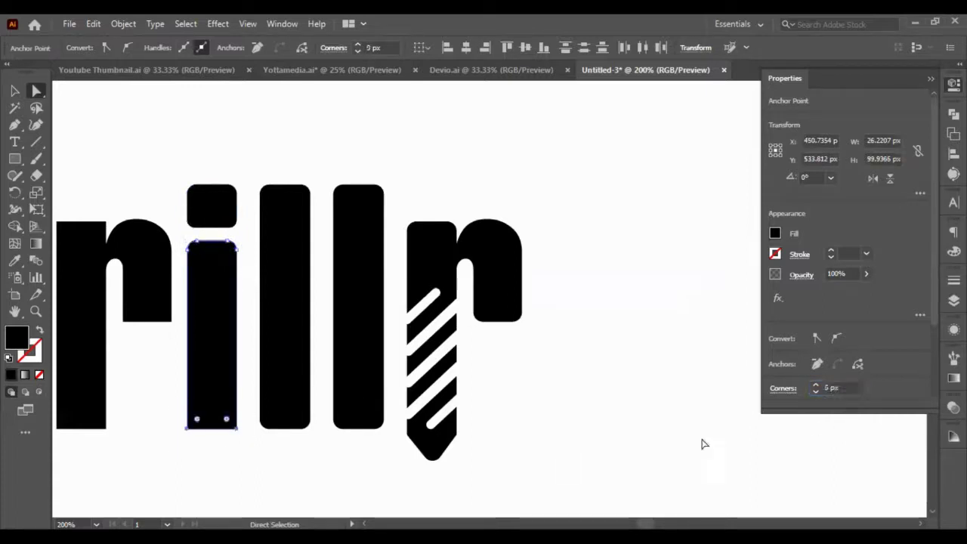
pyautogui.press('Up')
pyautogui.press('Up')
pyautogui.press('Up')
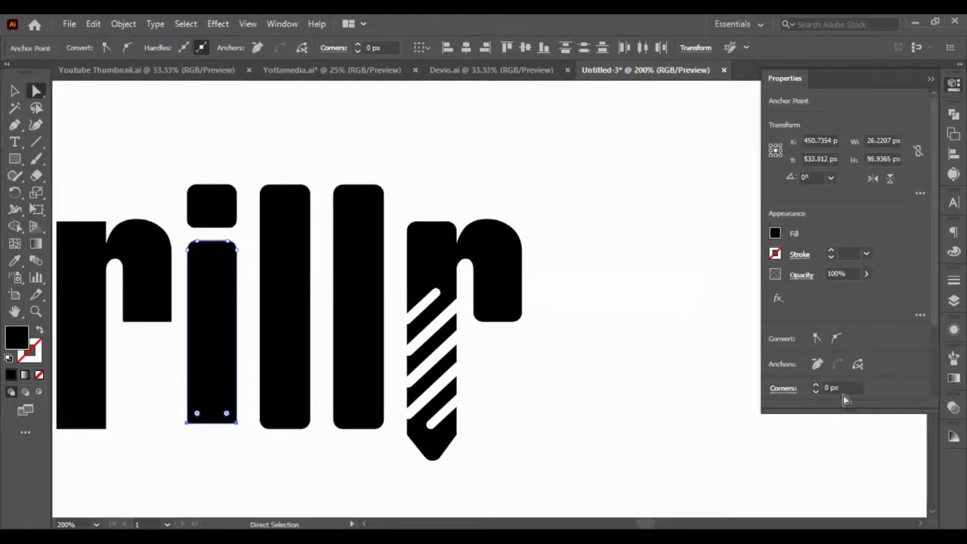
pyautogui.press('Down')
pyautogui.press('Down')
pyautogui.press('Down')
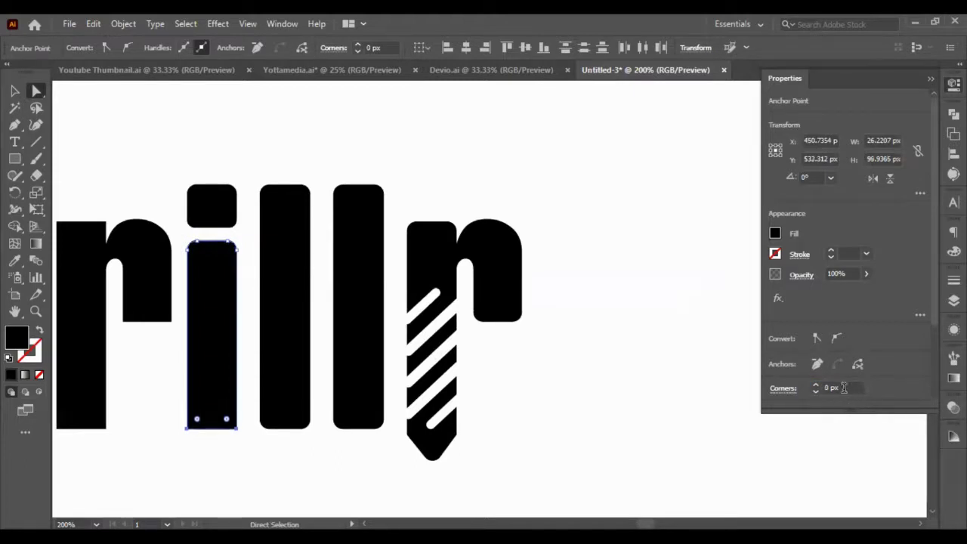
# Step: Round the two selected lower corners of the i's stem with a corner radius of 5 px and deselect it
pyautogui.click(844, 388)
pyautogui.press('Up')
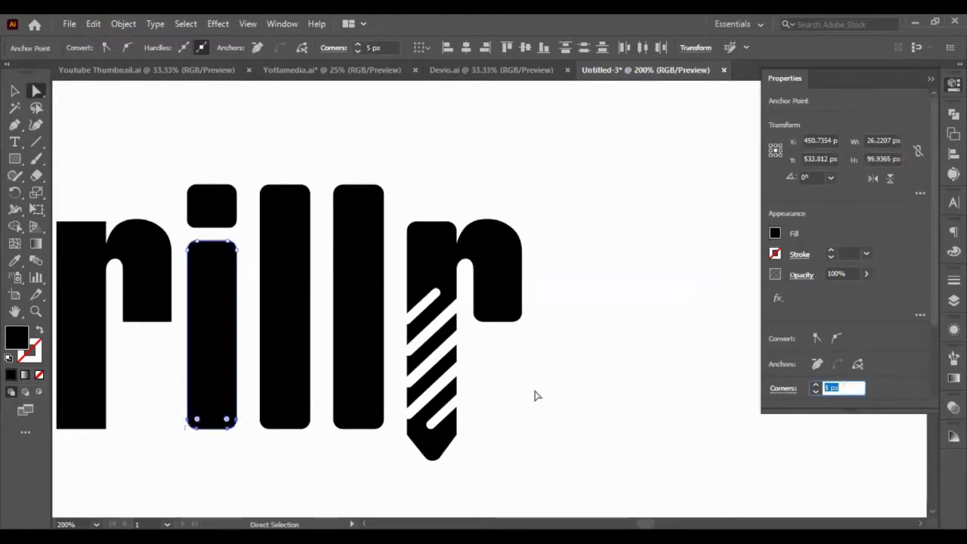
pyautogui.click(416, 396)
# Step: Round the two outer left corners of the D with a corner radius of 5 px
pyautogui.hscroll(-1, 412, 398)
pyautogui.hscroll(-2, 355, 387)
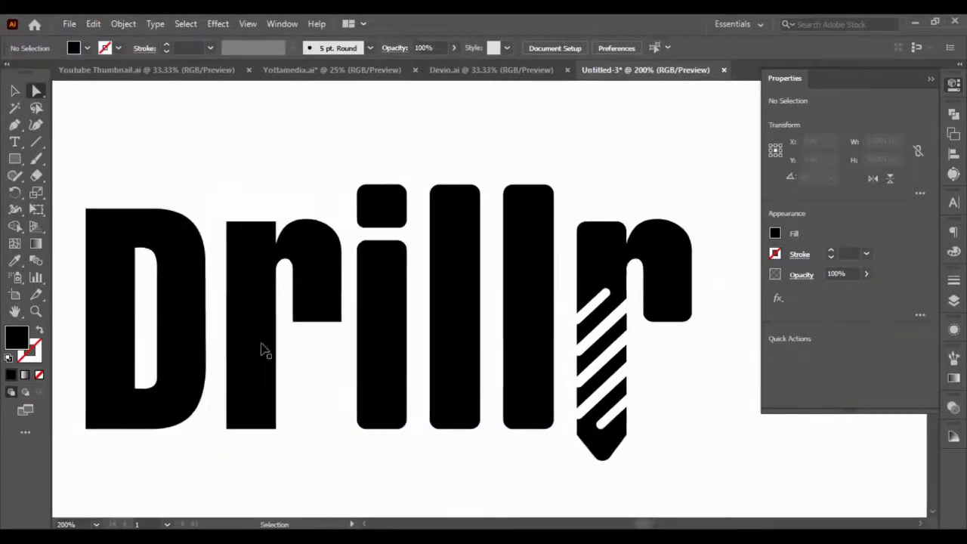
pyautogui.hscroll(-1, 355, 387)
pyautogui.moveTo(117, 184); pyautogui.dragTo(142, 221)
pyautogui.moveTo(108, 385); pyautogui.dragTo(155, 466)
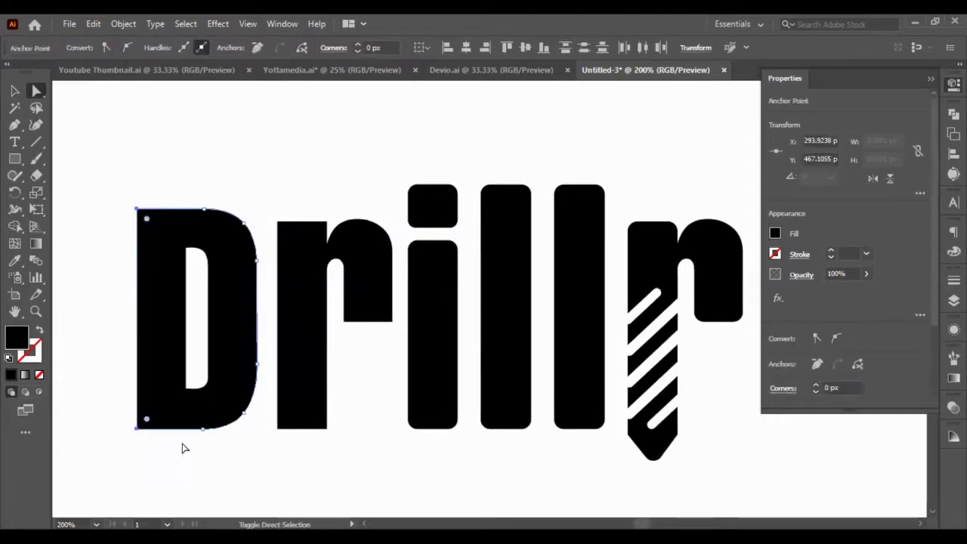
pyautogui.click(835, 387)
pyautogui.write('5')
pyautogui.press('Return')
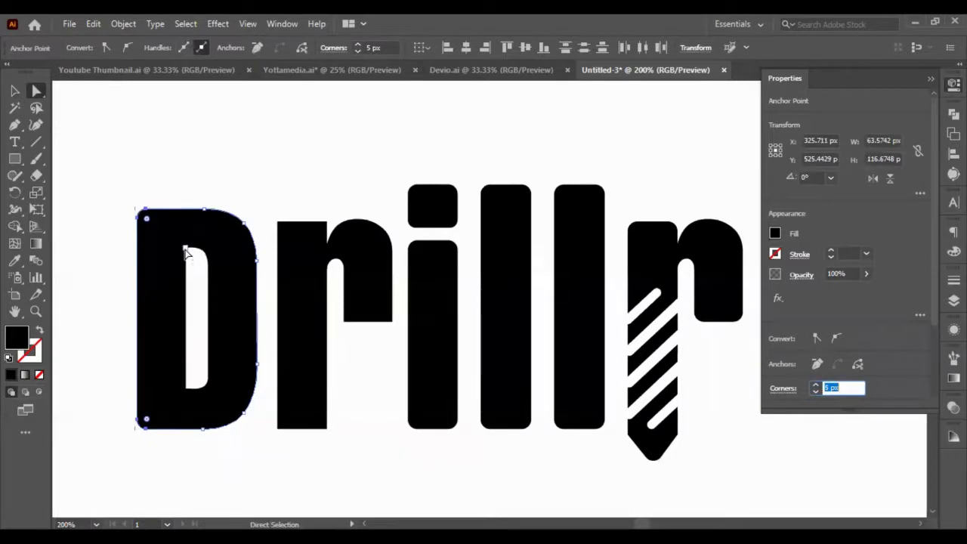
# Step: Try to round the two left corners of the D's inner counter together
pyautogui.click(185, 393)
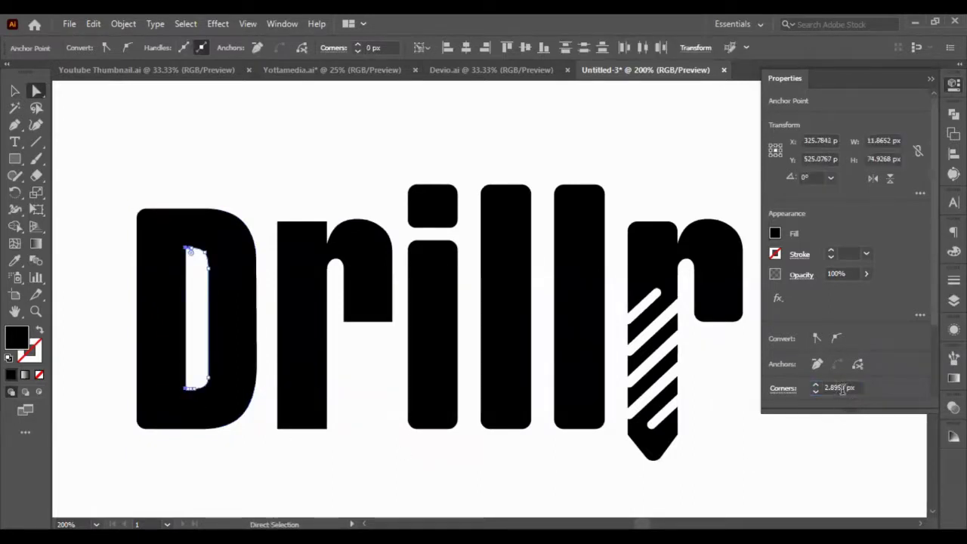
pyautogui.click(841, 388)
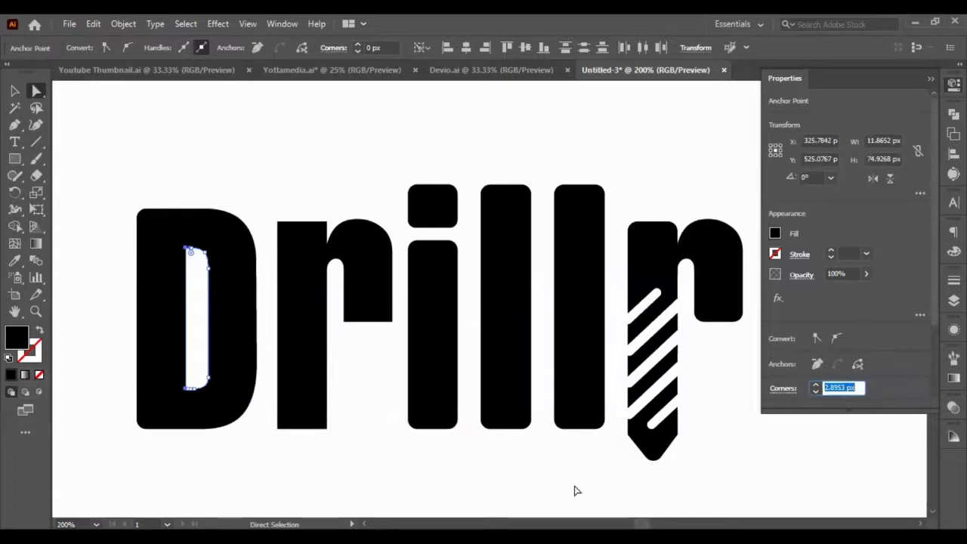
pyautogui.click(469, 284)
# Step: Round the two top corners of the first r's stem with a corner radius of 7 px
pyautogui.moveTo(268, 206); pyautogui.dragTo(340, 240)
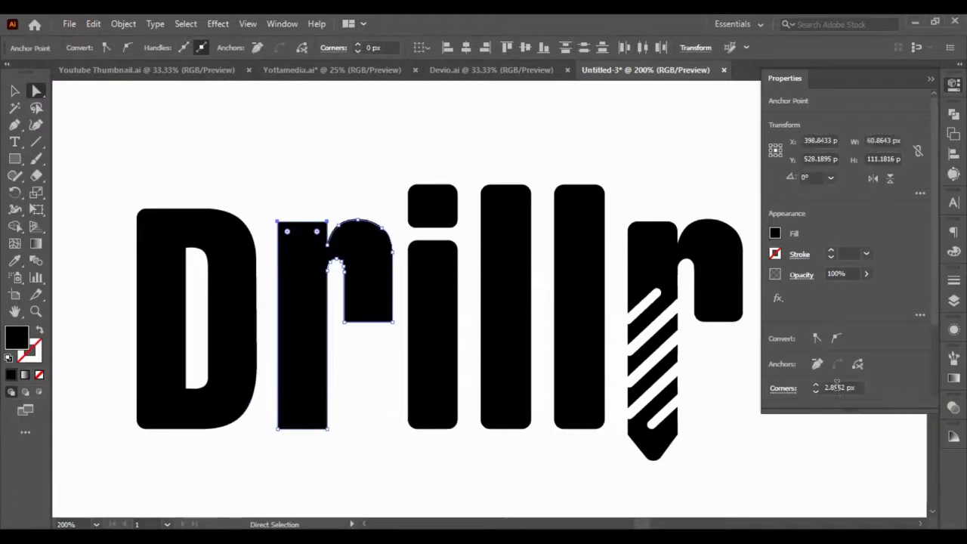
pyautogui.click(837, 387)
pyautogui.write('5')
pyautogui.press('Return')
pyautogui.write('7')
pyautogui.press('Return')
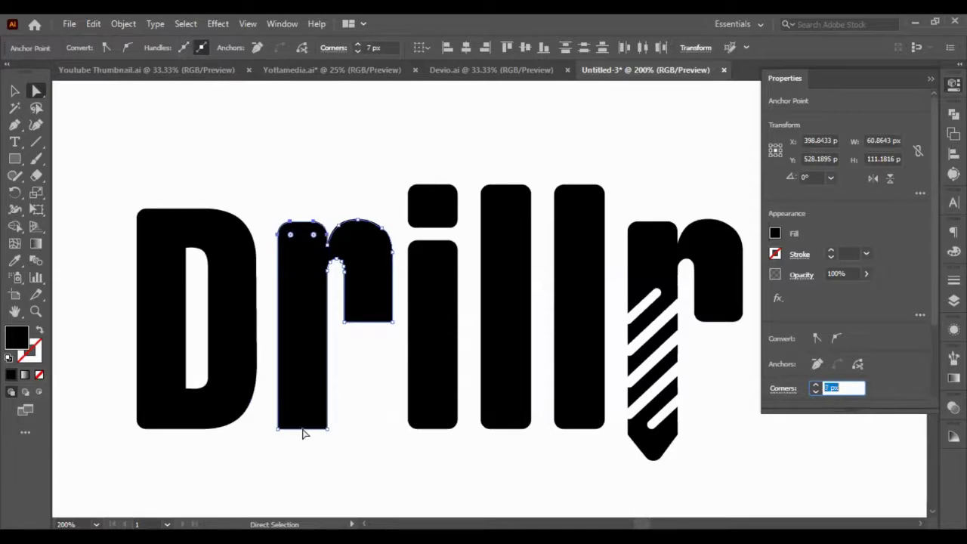
# Step: Round the two bottom corners of the first r's stem with a corner radius of 5 px
pyautogui.moveTo(265, 414); pyautogui.dragTo(362, 476)
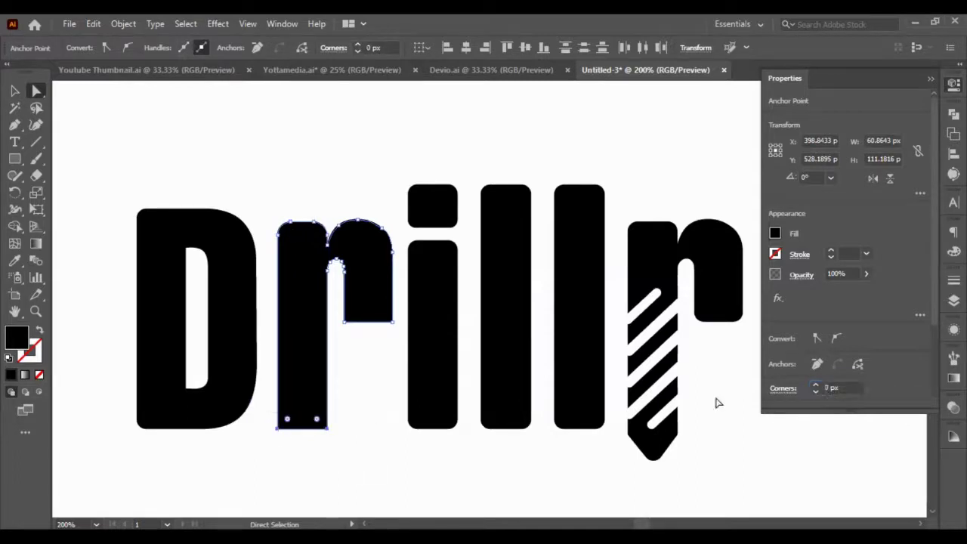
pyautogui.click(842, 387)
pyautogui.write('5')
pyautogui.press('Return')
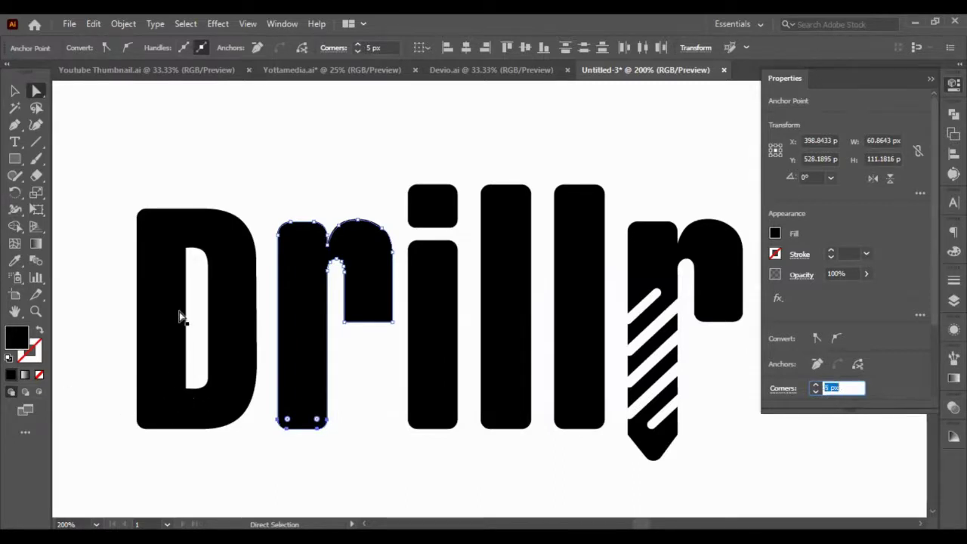
# Step: Round the upper-left corner of the D's inner counter with a radius of about 2.9 px and deselect it
pyautogui.scroll(2, 178, 330)
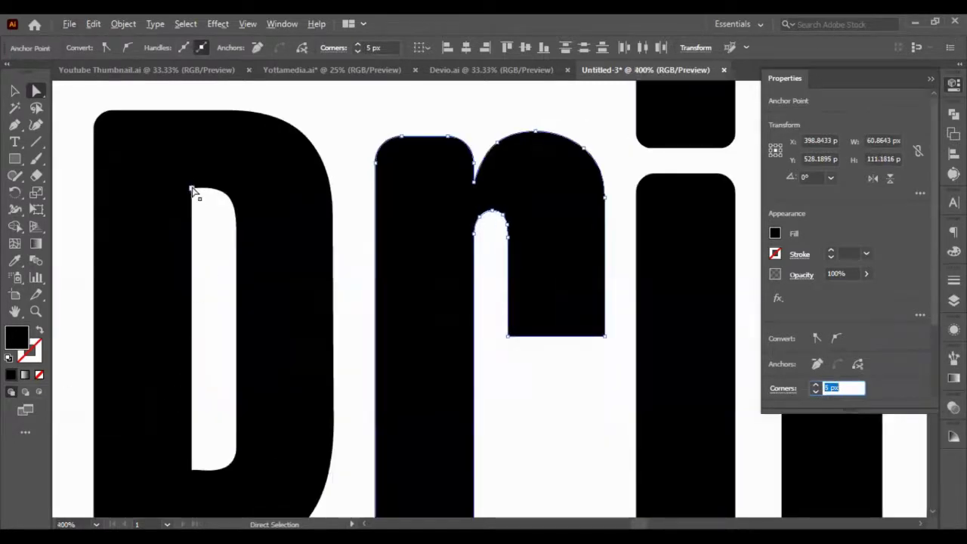
pyautogui.click(191, 188)
pyautogui.click(837, 387)
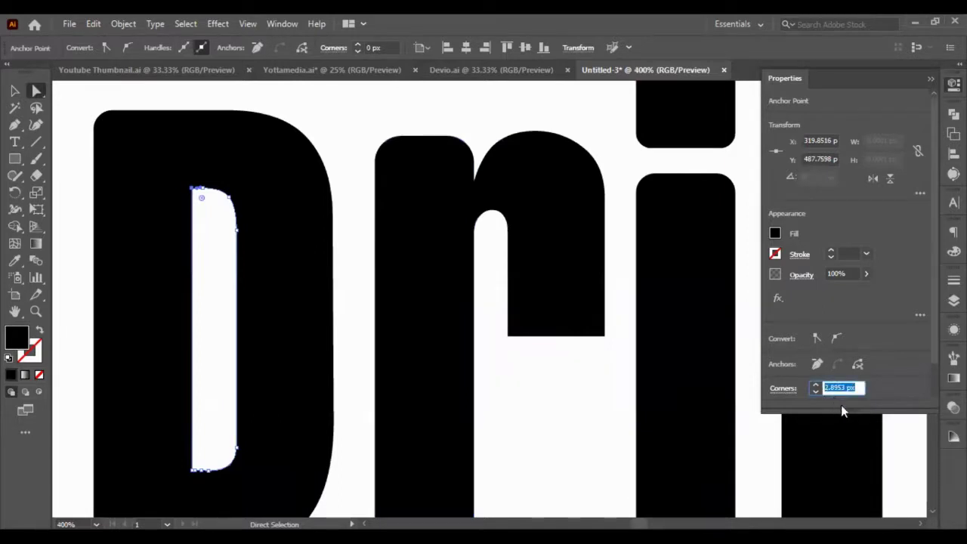
pyautogui.click(852, 386)
pyautogui.moveTo(852, 386); pyautogui.dragTo(821, 388)
pyautogui.press('Return')
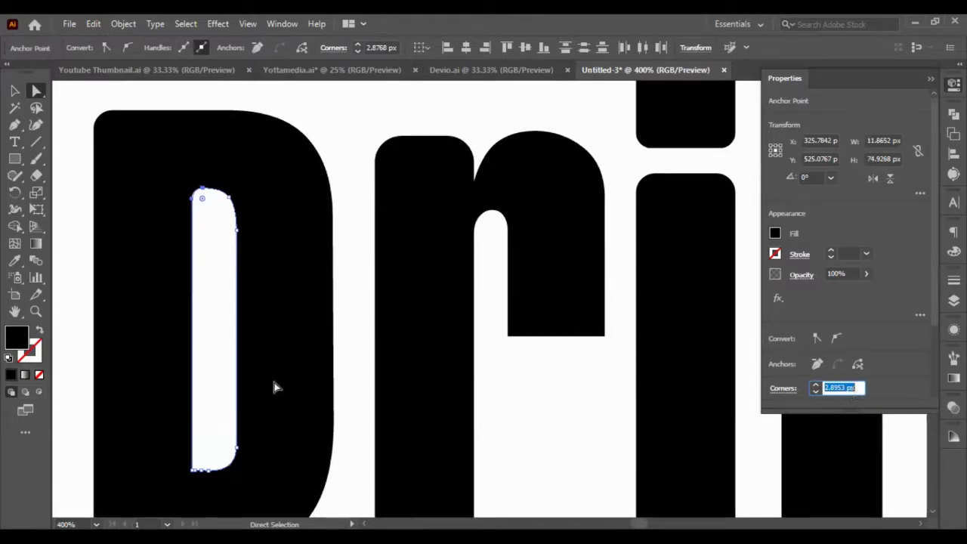
pyautogui.click(208, 384)
pyautogui.scroll(-3, 189, 412)
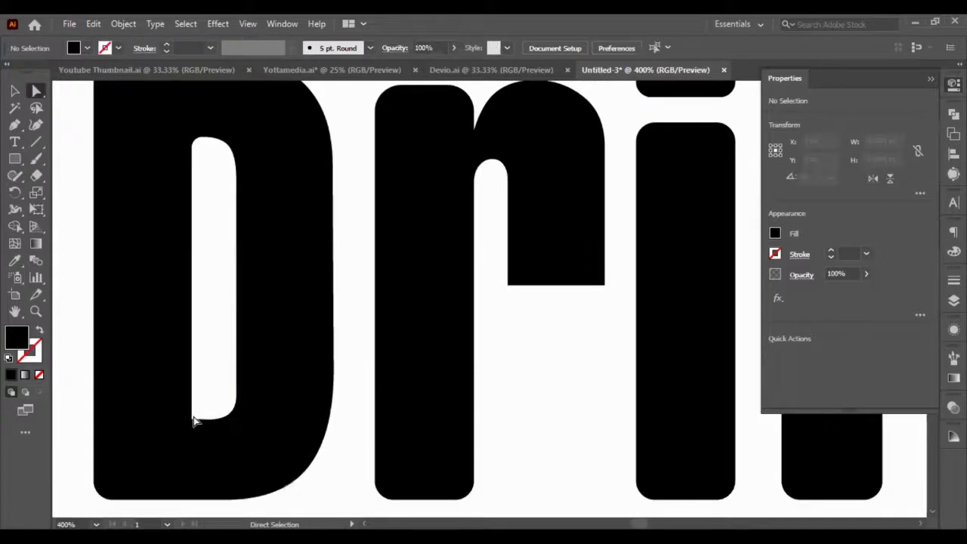
pyautogui.click(192, 420)
pyautogui.scroll(-1, 873, 338)
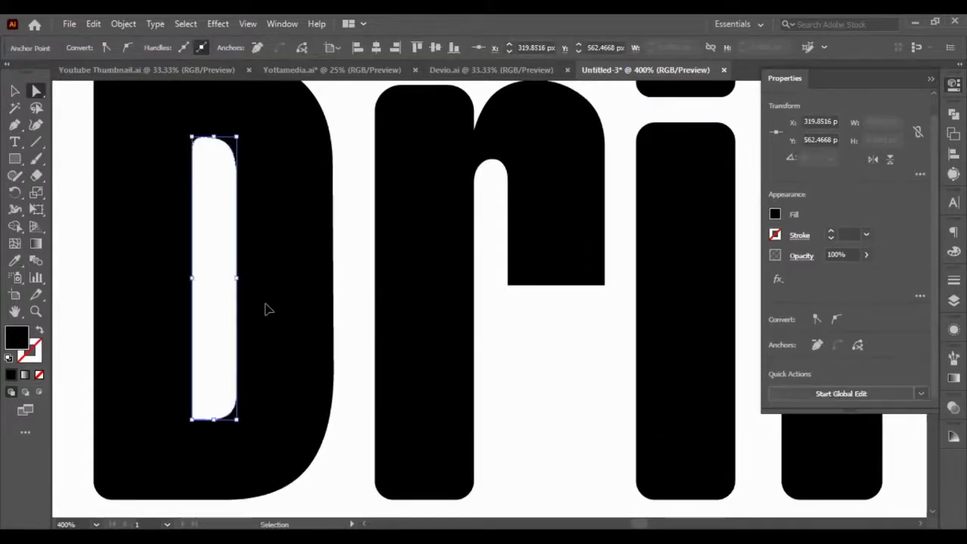
pyautogui.hscroll(2, 264, 311)
pyautogui.scroll(-3, 259, 325)
pyautogui.scroll(-1, 212, 427)
pyautogui.click(212, 428)
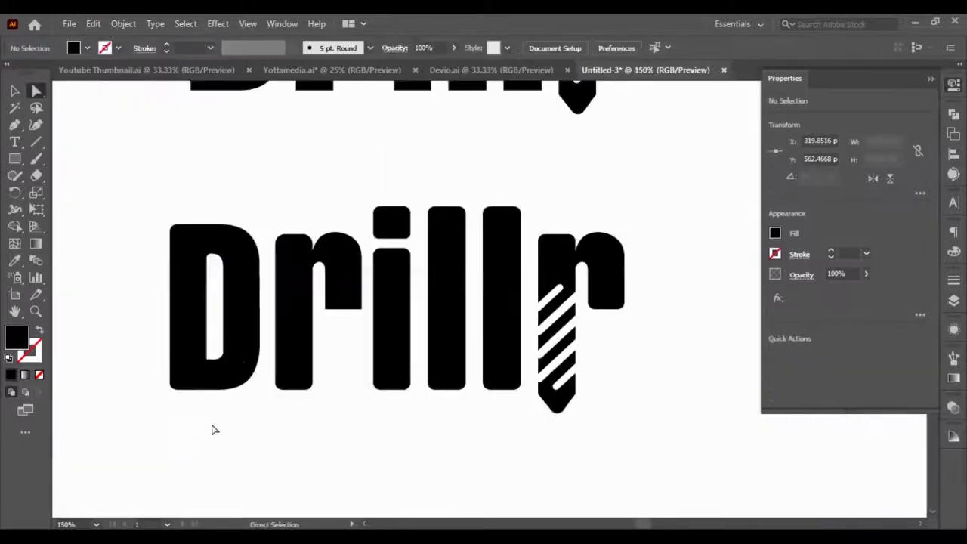
# Step: Undo the latest corner-rounding edits on the lower wordmark's letters and deselect them
pyautogui.hotkey('ctrl', 'z')
pyautogui.hotkey('ctrl', 'z')
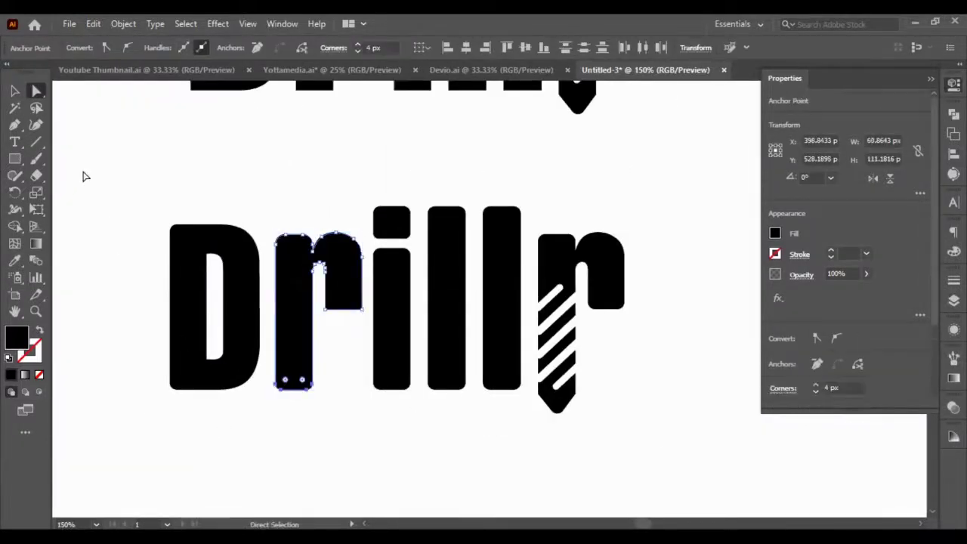
pyautogui.click(85, 176)
pyautogui.hotkey('ctrl', 'z')
pyautogui.click(54, 213)
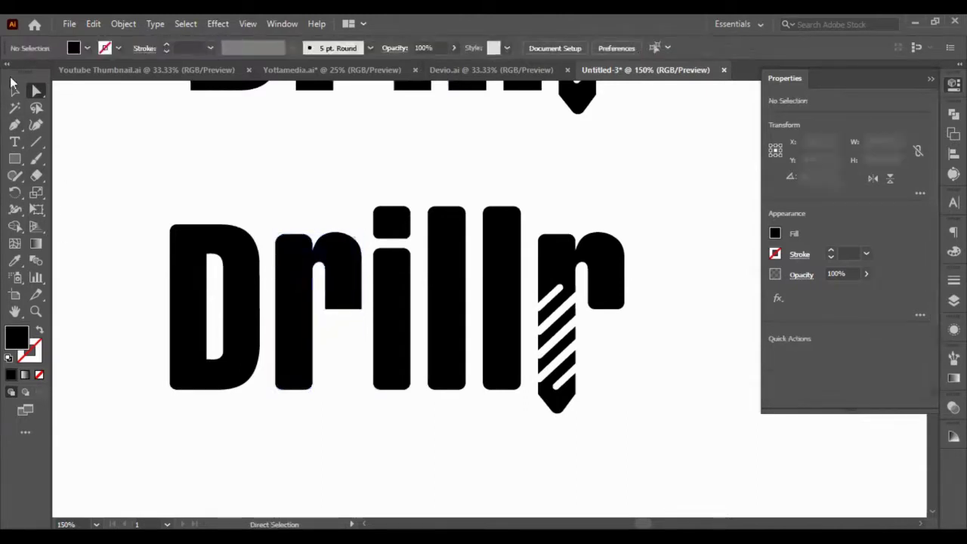
# Step: Move the whole rounded Drillr wordmark down and to the right, away from the sharp-cornered version above it
pyautogui.click(14, 91)
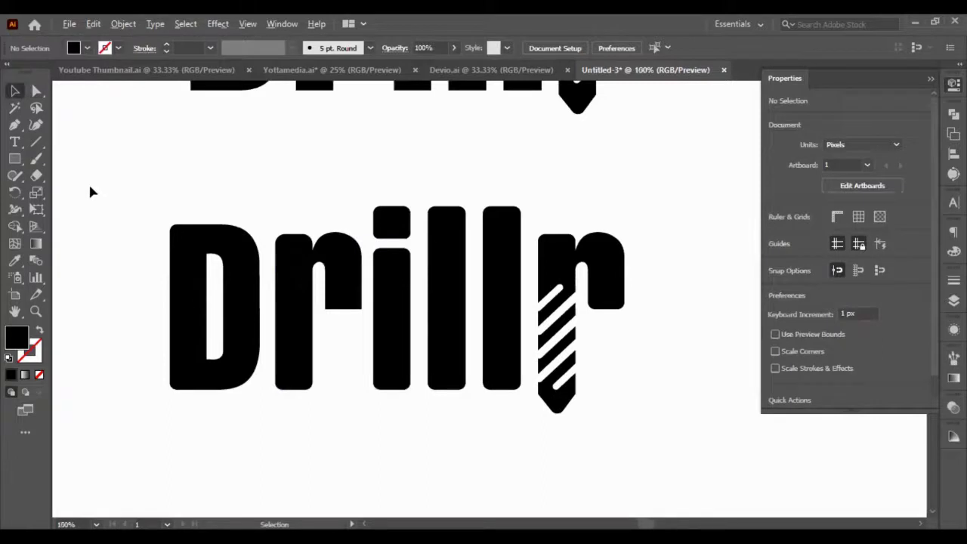
pyautogui.scroll(-1, 91, 190)
pyautogui.moveTo(86, 182); pyautogui.dragTo(529, 358)
pyautogui.moveTo(241, 232); pyautogui.dragTo(319, 287)
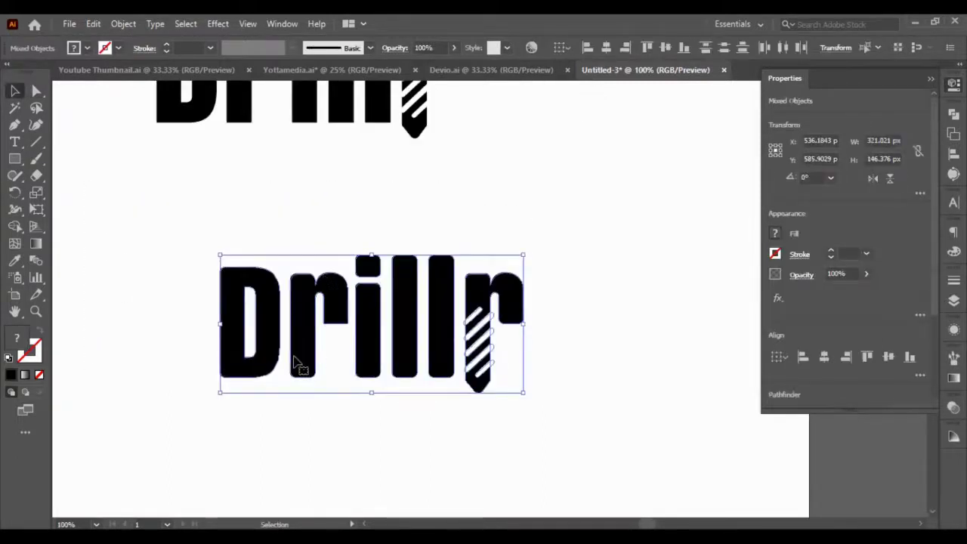
pyautogui.click(274, 469)
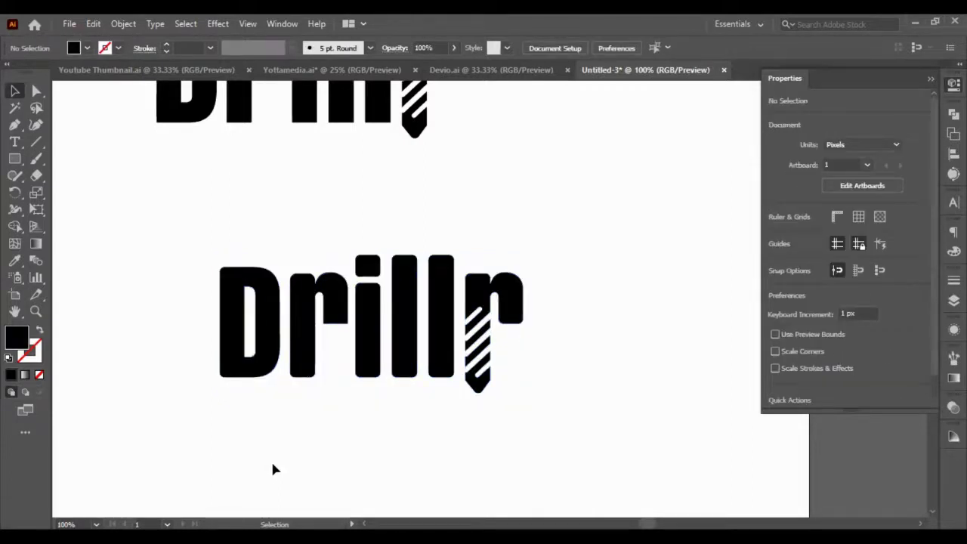
# Step: Move the sharp-cornered Drillr wordmark down and to the right so it sits just above the rounded version
pyautogui.doubleClick(306, 288)
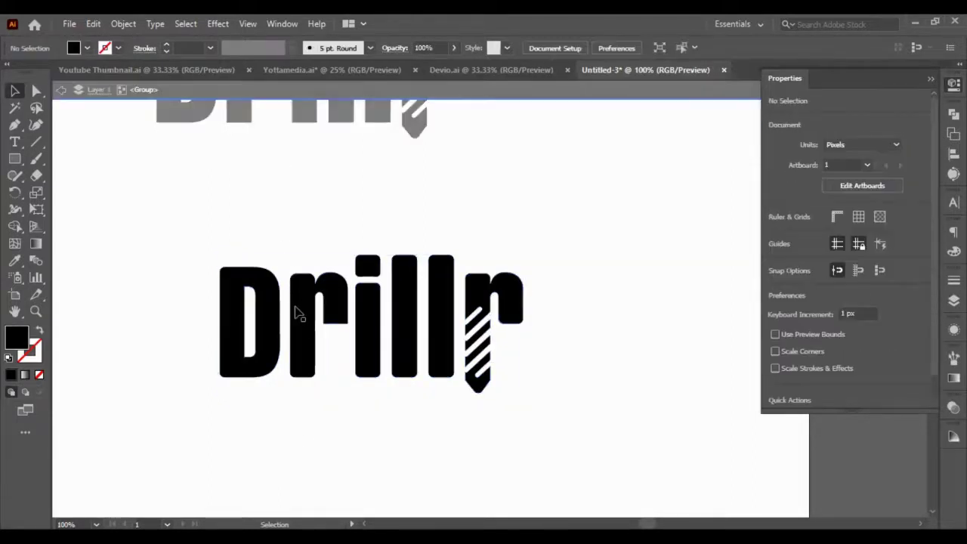
pyautogui.doubleClick(445, 216)
pyautogui.scroll(1, 445, 216)
pyautogui.scroll(5, 446, 222)
pyautogui.moveTo(136, 135); pyautogui.dragTo(458, 276)
pyautogui.moveTo(345, 225); pyautogui.dragTo(416, 315)
pyautogui.scroll(-2, 552, 412)
pyautogui.click(158, 362)
# Step: Make the drill-bit tip of the upper wordmark's last r sharp with a corner radius of 0 px
pyautogui.scroll(1, 504, 310)
pyautogui.scroll(2, 501, 309)
pyautogui.click(36, 91)
pyautogui.moveTo(505, 349); pyautogui.dragTo(433, 287)
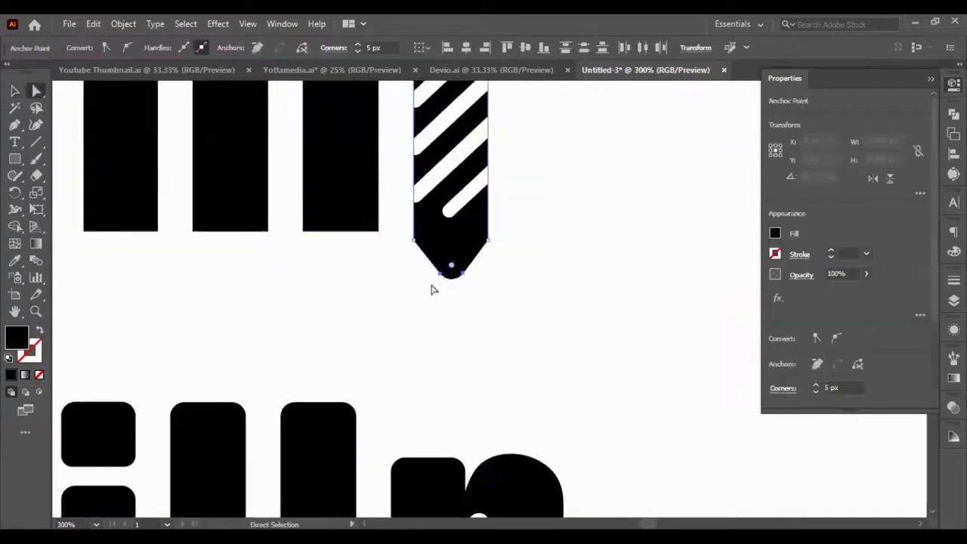
pyautogui.click(845, 387)
pyautogui.write('0')
pyautogui.press('Return')
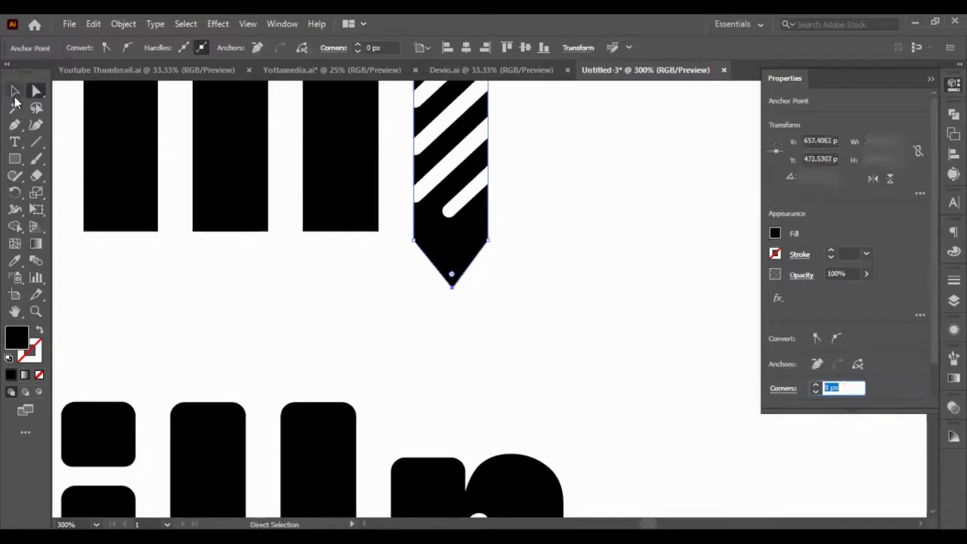
pyautogui.click(164, 284)
# Step: Try to square the rounded ends of the topmost white stripe on the upper wordmark's drill bit
pyautogui.press('v')
pyautogui.scroll(-2, 164, 284)
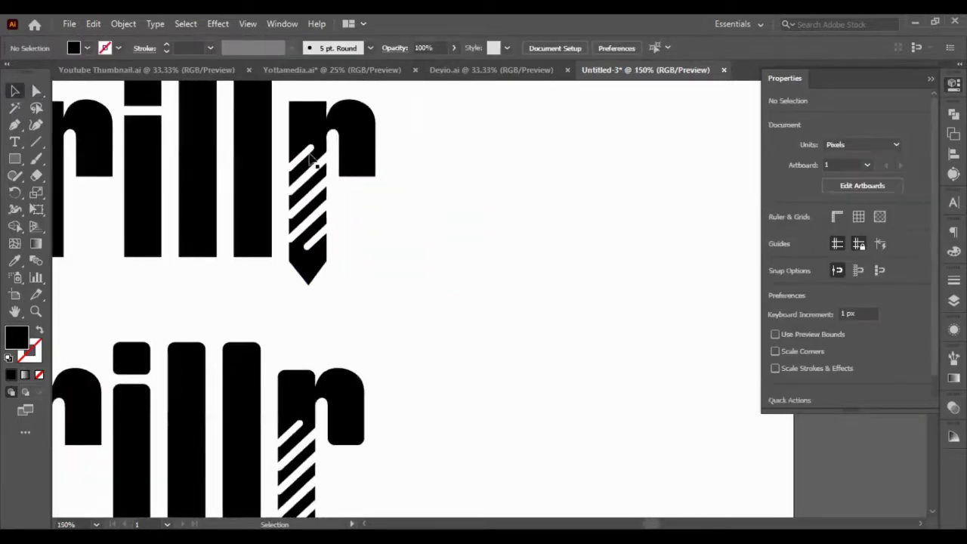
pyautogui.scroll(2, 312, 155)
pyautogui.click(306, 160)
pyautogui.keyDown('shift'); pyautogui.click(324, 191); pyautogui.keyUp('shift')
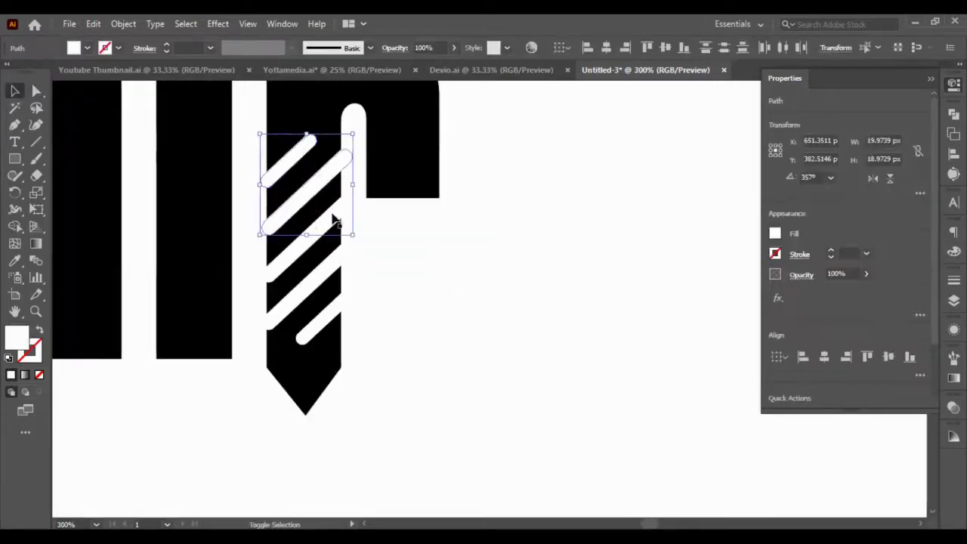
pyautogui.hotkey('ctrl', 'shift', 'a')
pyautogui.click(302, 155)
pyautogui.press('a')
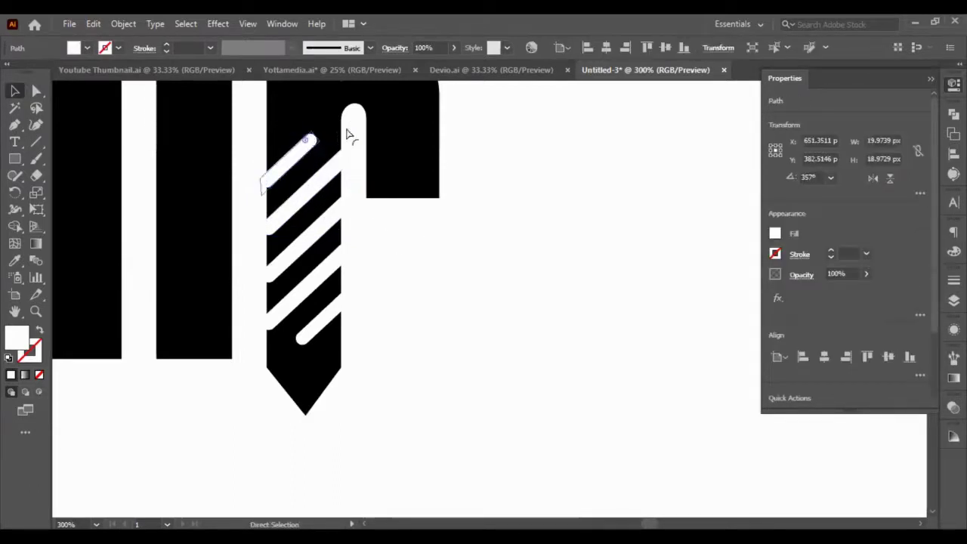
# Step: Try to square the rounded ends of the other four white stripes on the upper drill bit
pyautogui.press('v')
pyautogui.click(336, 176)
pyautogui.press('a')
pyautogui.press('v')
pyautogui.click(336, 217)
pyautogui.press('a')
pyautogui.press('v')
pyautogui.click(342, 259)
pyautogui.press('a')
pyautogui.press('v')
pyautogui.click(341, 312)
pyautogui.press('a')
pyautogui.press('v')
pyautogui.click(384, 276)
pyautogui.hotkey('ctrl', '1')
pyautogui.scroll(-5, 411, 344)
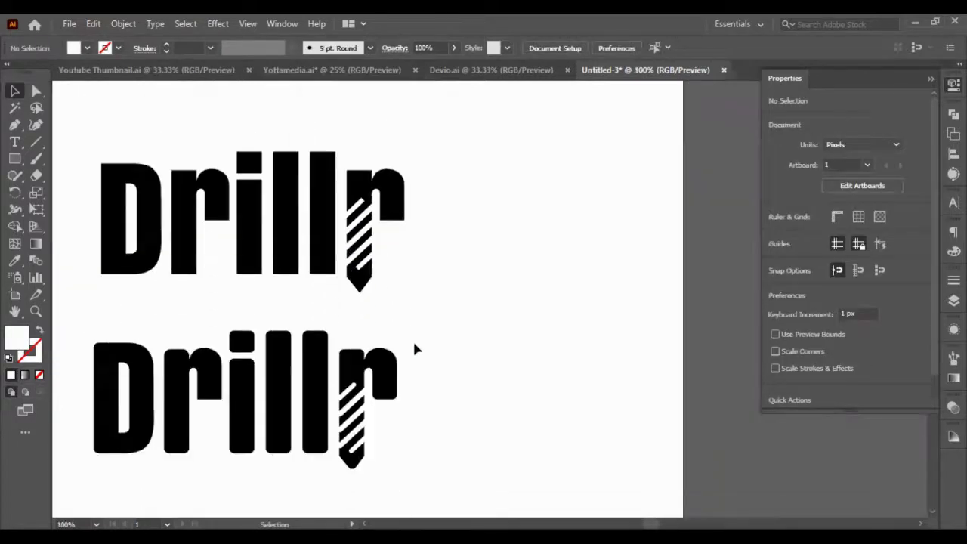
pyautogui.hscroll(-6, 302, 393)
pyautogui.scroll(2, 209, 328)
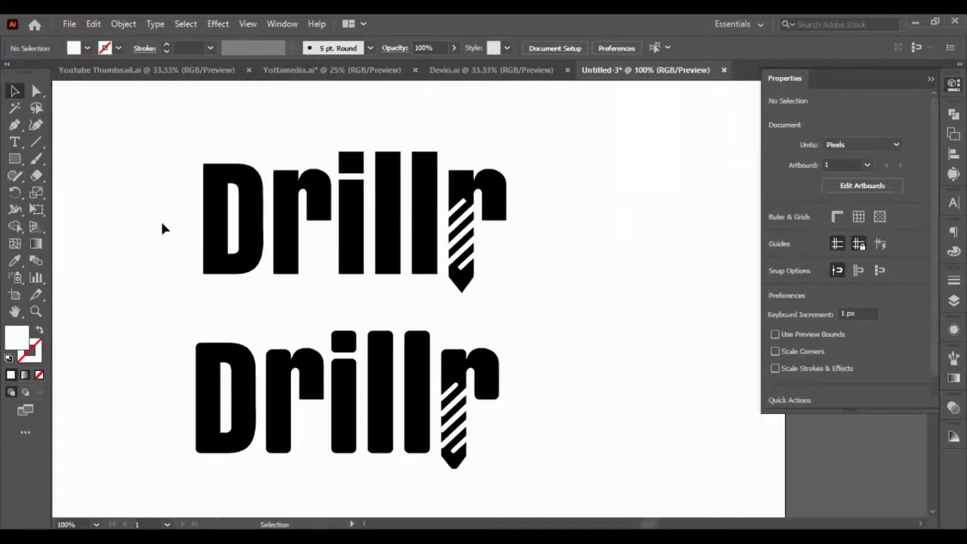
# Step: Undo the changes to the ends of the upper drill bit's white stripes and deselect them
pyautogui.hotkey('ctrl', 'z')
pyautogui.hotkey('ctrl', 'z')
pyautogui.hotkey('ctrl', 'z')
pyautogui.hotkey('ctrl', 'z')
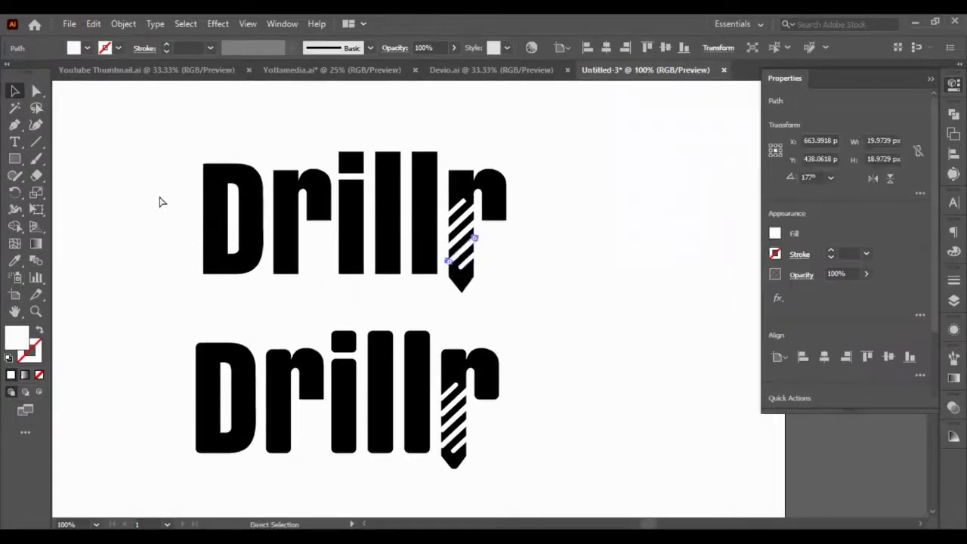
pyautogui.press('v')
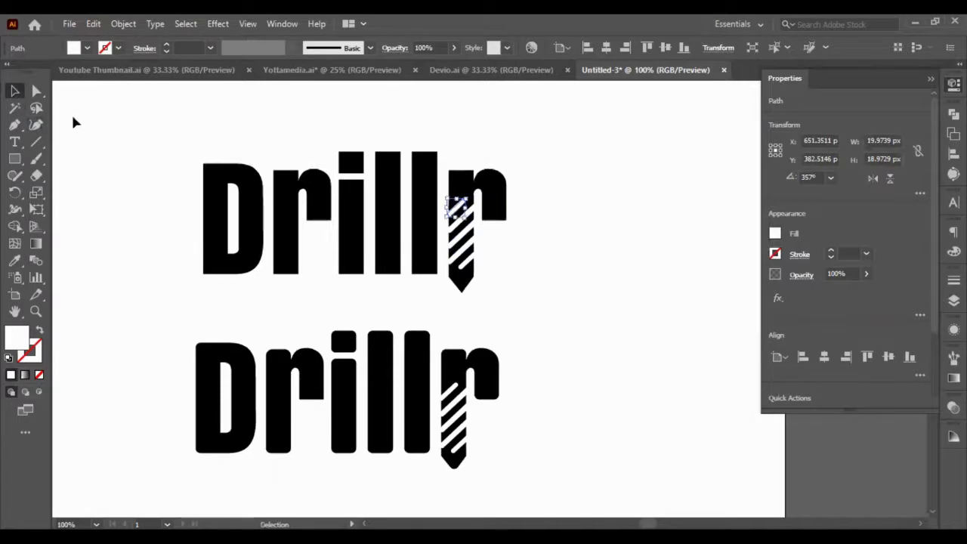
pyautogui.click(76, 115)
pyautogui.moveTo(100, 116); pyautogui.dragTo(553, 302)
pyautogui.click(554, 302)
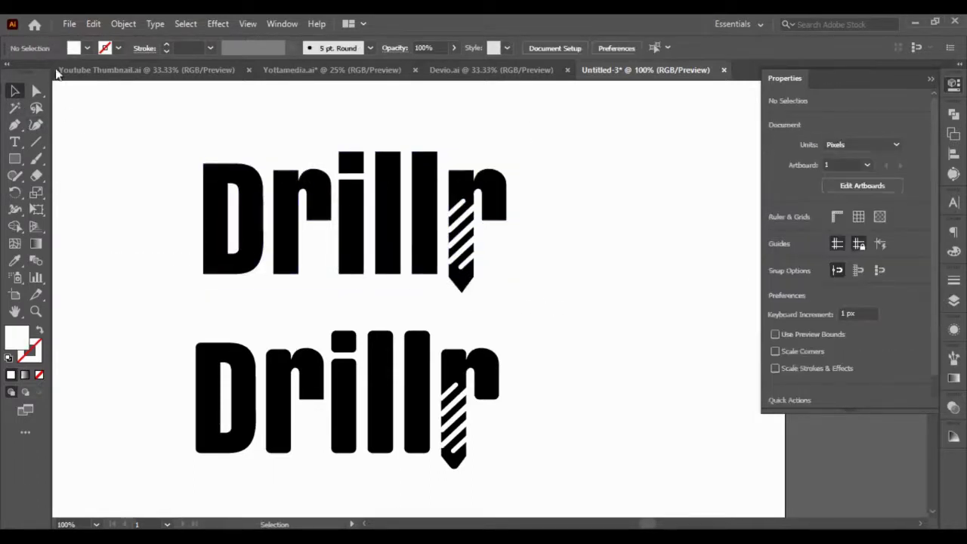
pyautogui.scroll(-2, 378, 361)
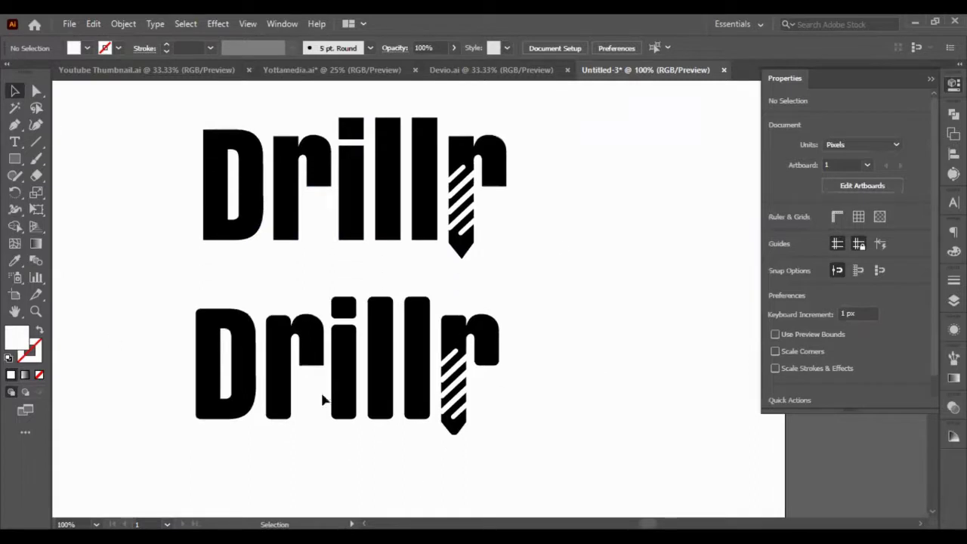
pyautogui.moveTo(146, 290); pyautogui.dragTo(556, 430)
pyautogui.click(555, 431)
# Step: Group all letters and stripes of the sharp-cornered upper Drillr wordmark, keeping it on the artboard
pyautogui.moveTo(167, 117); pyautogui.dragTo(521, 250)
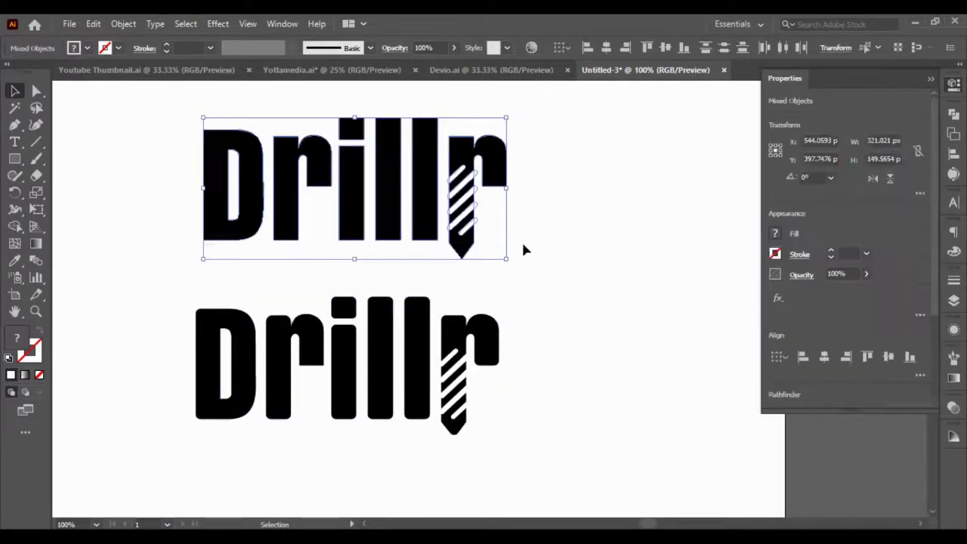
pyautogui.press('Delete')
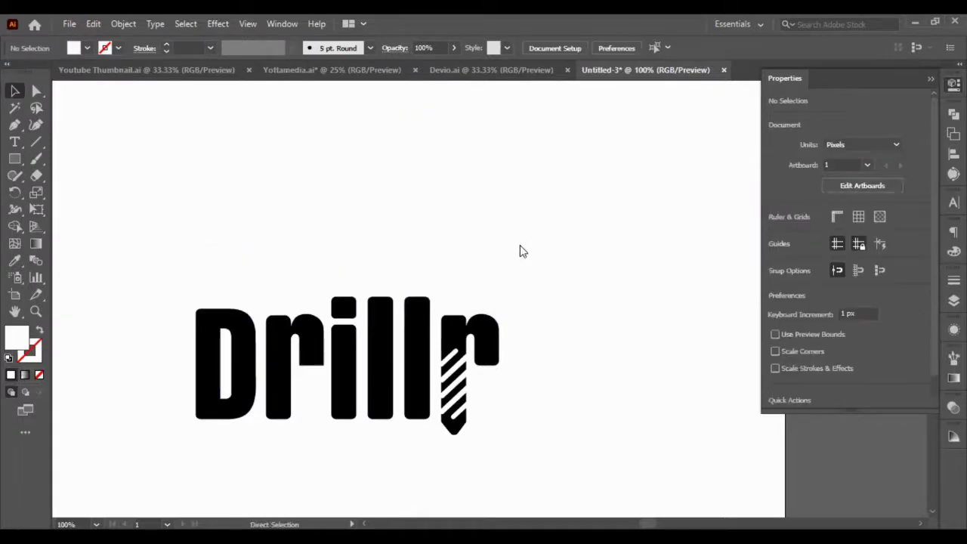
pyautogui.hotkey('ctrl', 's')
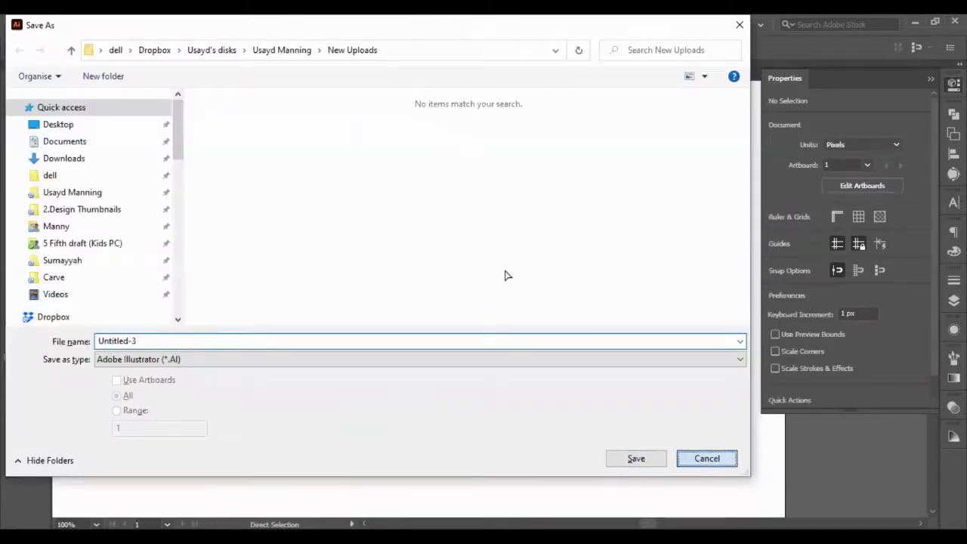
pyautogui.hotkey('ctrl', 'z')
pyautogui.hotkey('ctrl', 'g')
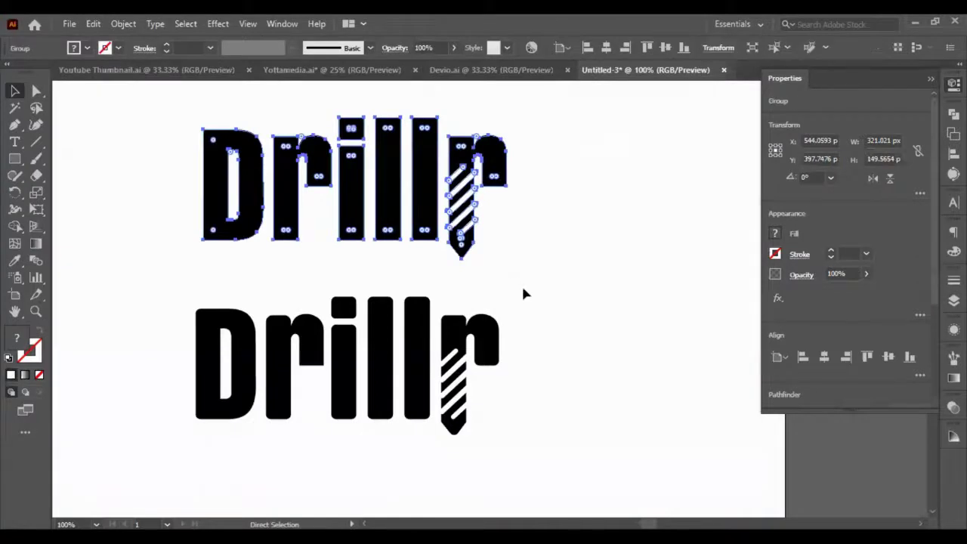
pyautogui.keyDown('ctrl'); pyautogui.click(518, 302); pyautogui.keyUp('ctrl')
# Step: Move the grouped sharp-cornered wordmark to the artboard's left edge, below the plain lettering outside the artboard
pyautogui.scroll(-1, 310, 266)
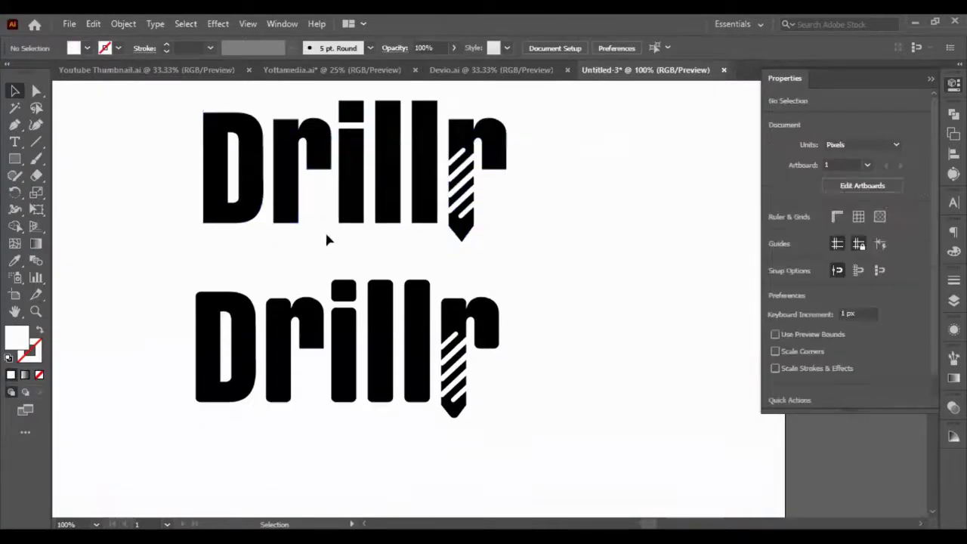
pyautogui.scroll(-2, 320, 242)
pyautogui.scroll(3, 319, 243)
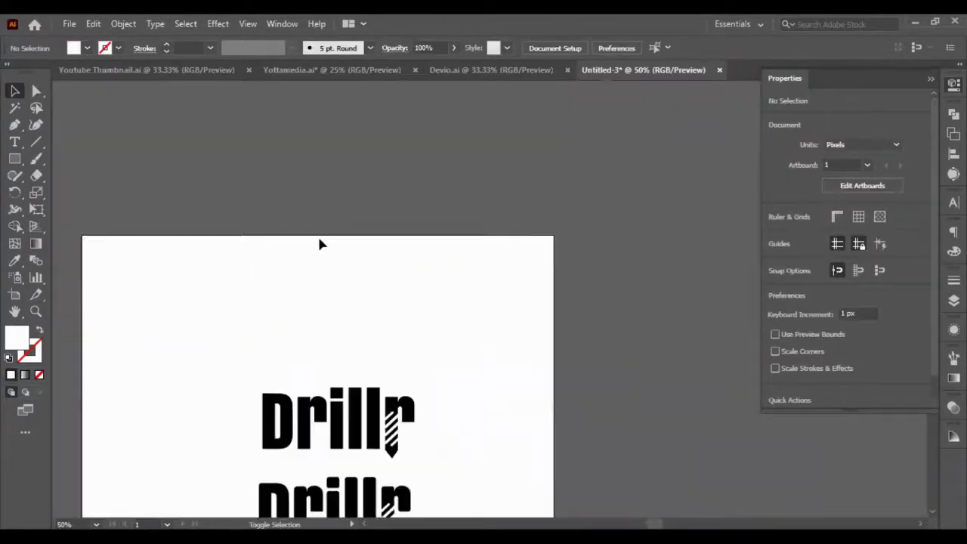
pyautogui.scroll(-3, 319, 250)
pyautogui.hscroll(-2, 319, 252)
pyautogui.hscroll(-1, 319, 251)
pyautogui.moveTo(395, 223); pyautogui.dragTo(148, 337)
pyautogui.hscroll(-2, 147, 349)
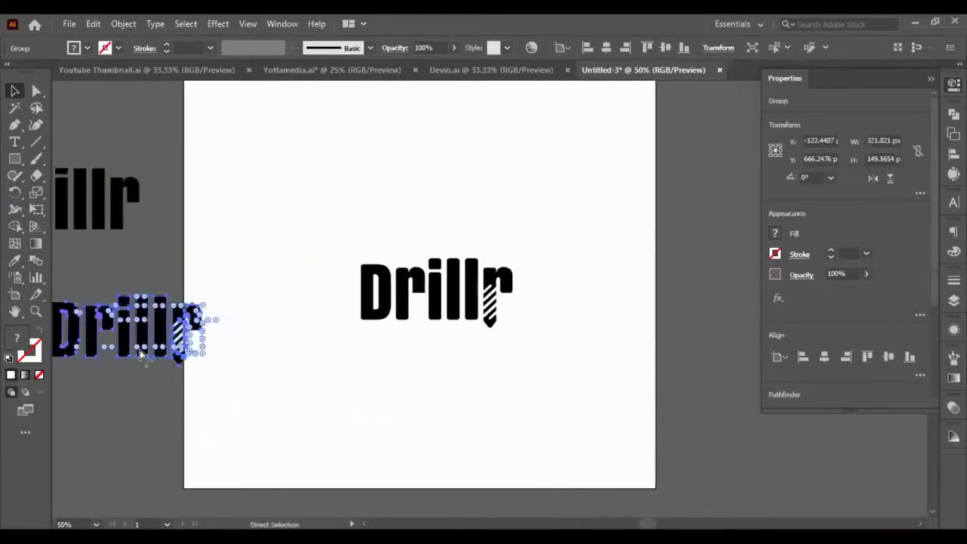
pyautogui.keyDown('shift'); pyautogui.click(158, 331); pyautogui.keyUp('shift')
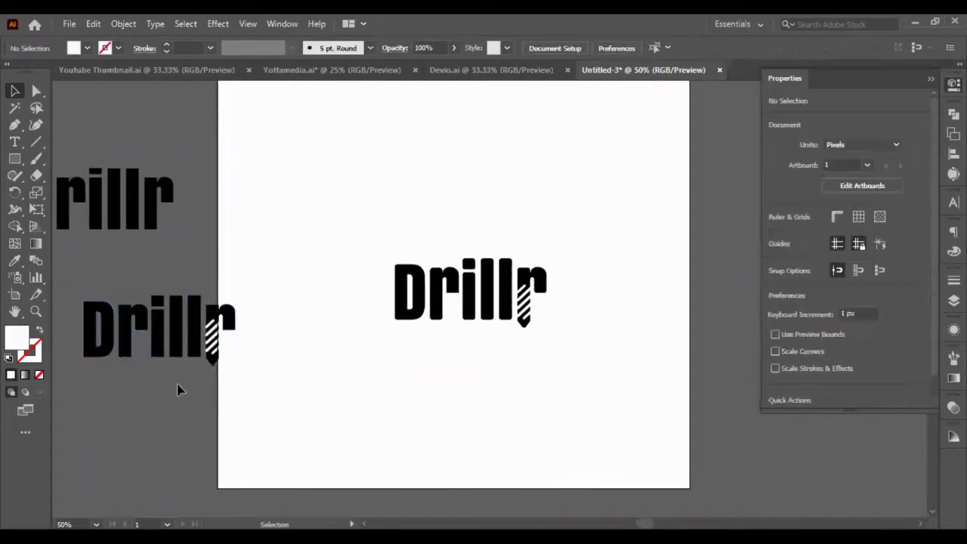
# Step: Ungroup the sharp-cornered Drillr wordmark at the artboard's left edge so its letters and stripes are separate objects
pyautogui.scroll(2, 177, 384)
pyautogui.scroll(2, 225, 349)
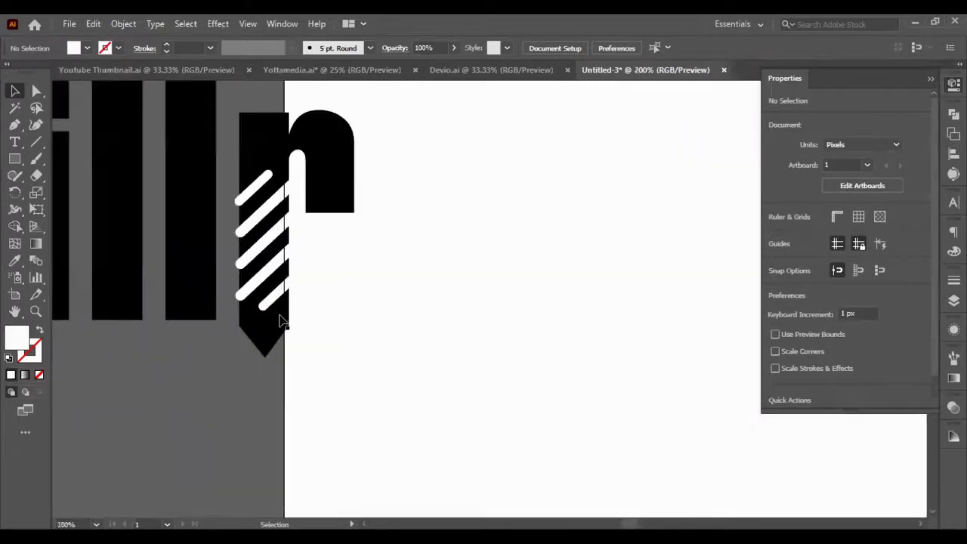
pyautogui.doubleClick(265, 323)
pyautogui.click(264, 324)
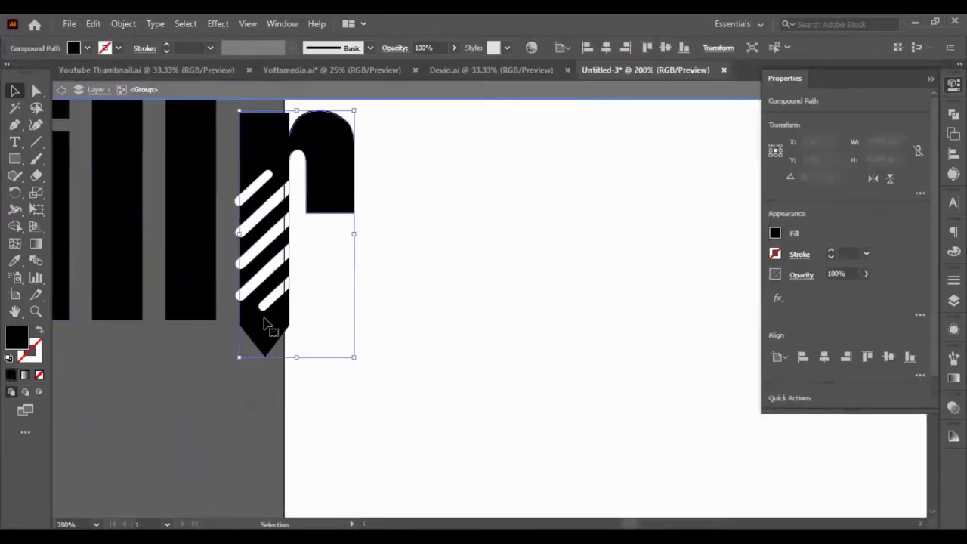
pyautogui.doubleClick(234, 412)
pyautogui.click(247, 331)
pyautogui.hotkey('ctrl', 'a')
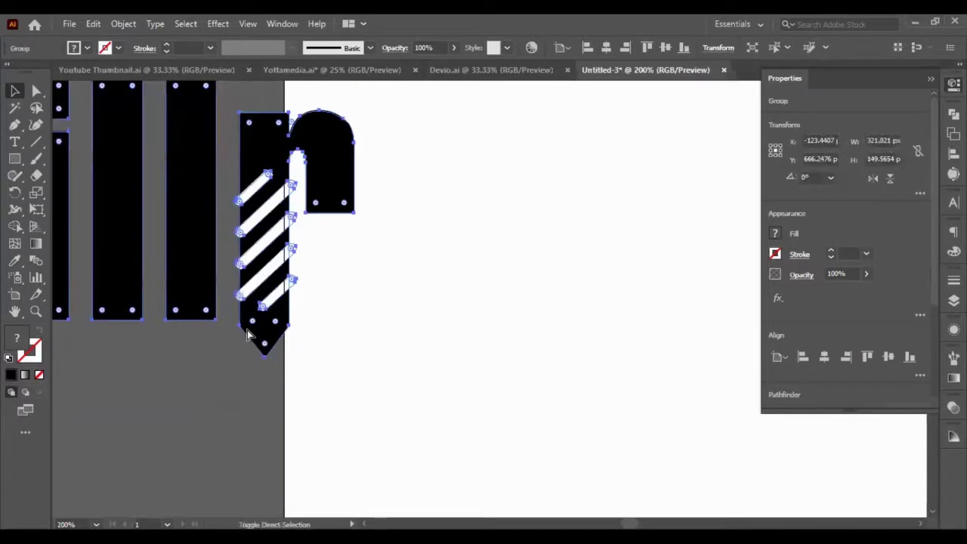
pyautogui.click(244, 403)
# Step: Cut the lowest white stripe out of the last r's drill-bit stem with Minus Front
pyautogui.click(273, 301)
pyautogui.keyDown('shift'); pyautogui.click(274, 334); pyautogui.keyUp('shift')
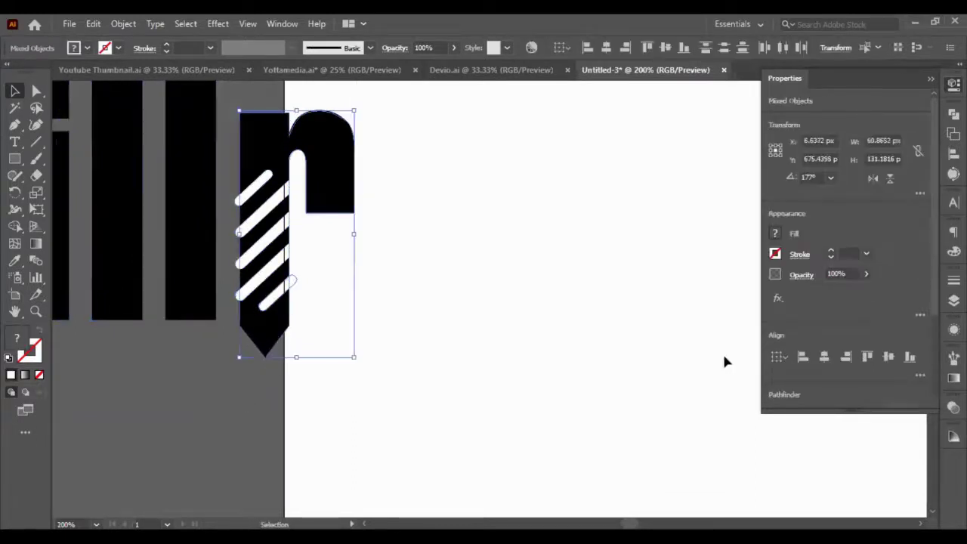
pyautogui.scroll(-2, 881, 334)
pyautogui.click(798, 277)
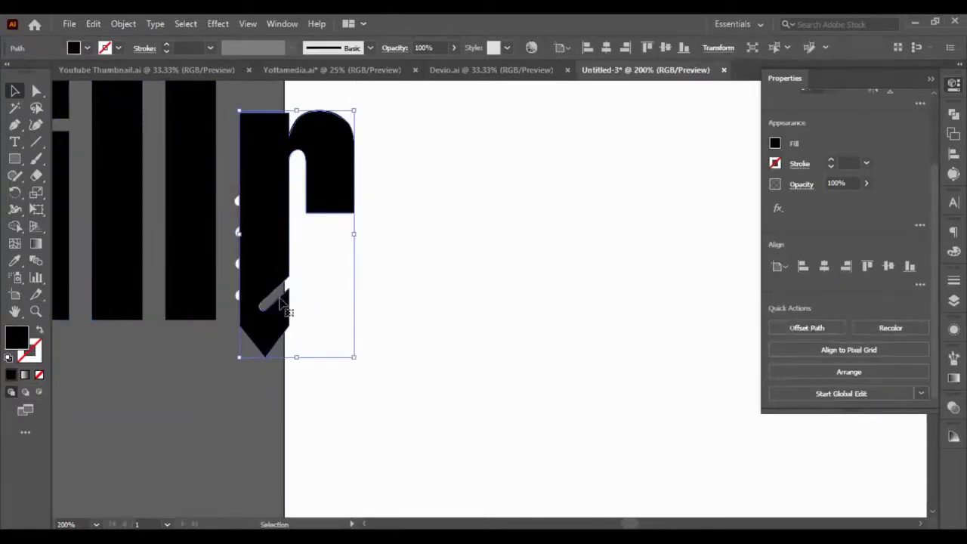
pyautogui.click(263, 366)
# Step: Send the last r behind its remaining stripes and subtract the next stripe up from the stem with Minus Front
pyautogui.click(269, 324)
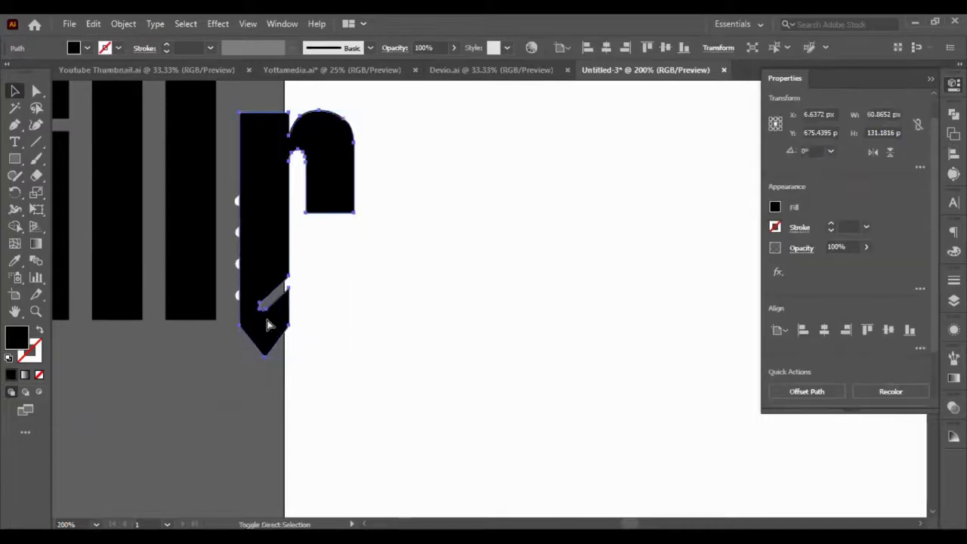
pyautogui.keyDown('shift'); pyautogui.click(259, 300); pyautogui.keyUp('shift')
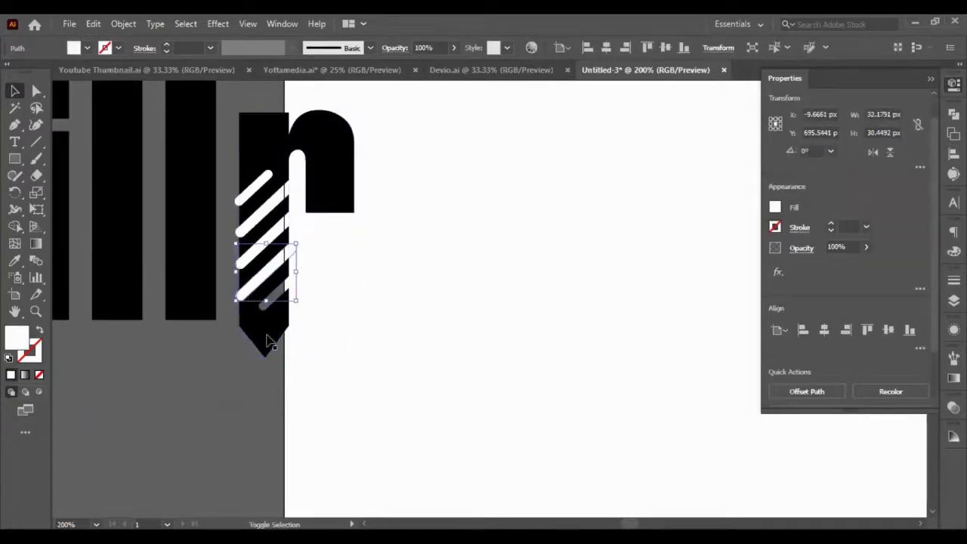
pyautogui.click(800, 389)
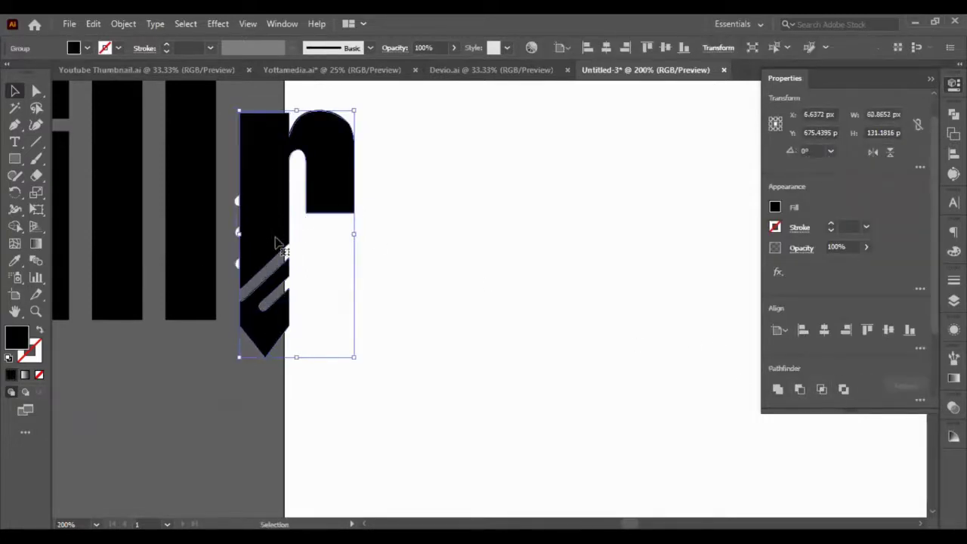
# Step: Try to subtract the third stripe from the bottom from the grouped last r with Minus Front
pyautogui.click(229, 400)
pyautogui.click(254, 316)
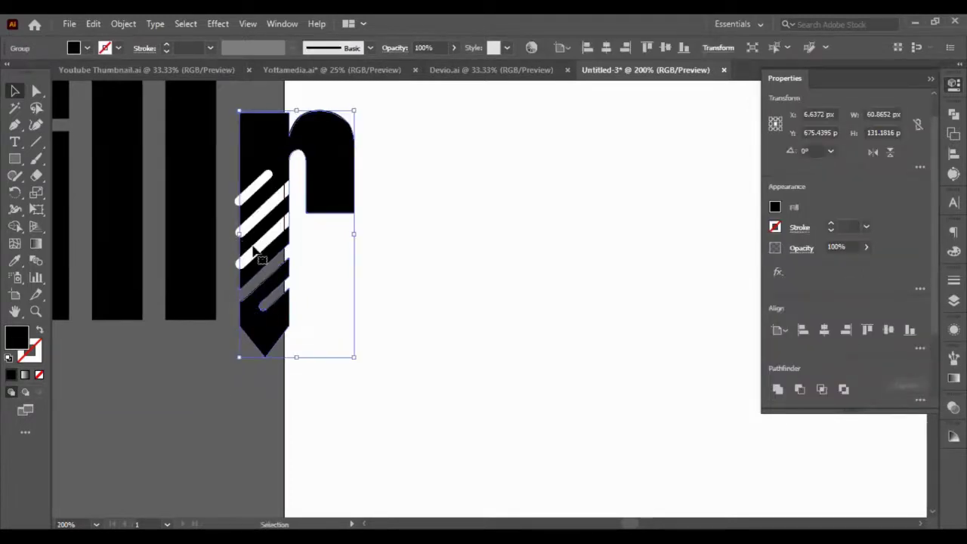
pyautogui.keyDown('shift'); pyautogui.click(256, 256); pyautogui.keyUp('shift')
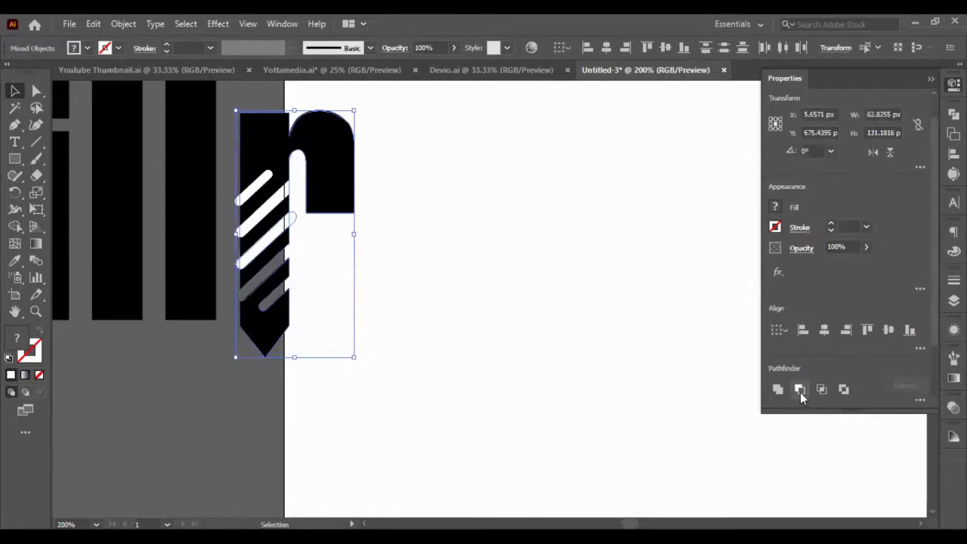
pyautogui.click(799, 394)
pyautogui.hotkey('ctrl', 'z')
# Step: Separate the last r's cut pieces and subtract the third stripe from the bottom from its upper part with Minus Front
pyautogui.click(139, 481)
pyautogui.click(270, 147)
pyautogui.click(263, 405)
pyautogui.click(277, 338)
pyautogui.click(241, 415)
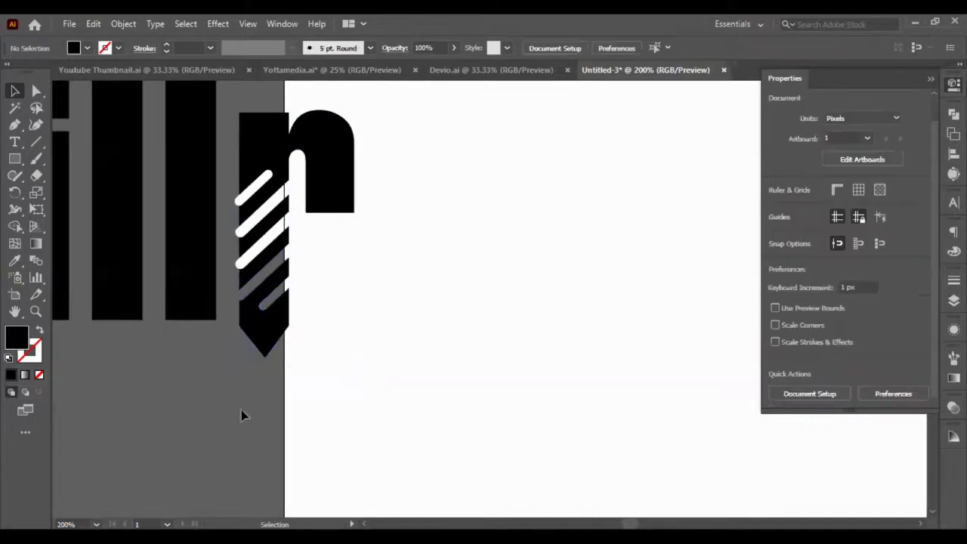
pyautogui.click(259, 256)
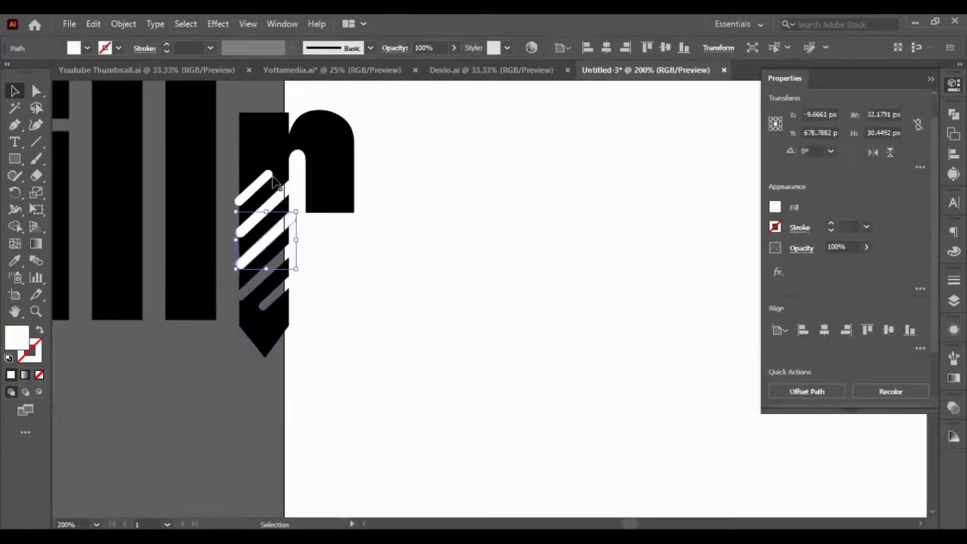
pyautogui.keyDown('shift'); pyautogui.click(269, 130); pyautogui.keyUp('shift')
pyautogui.click(799, 389)
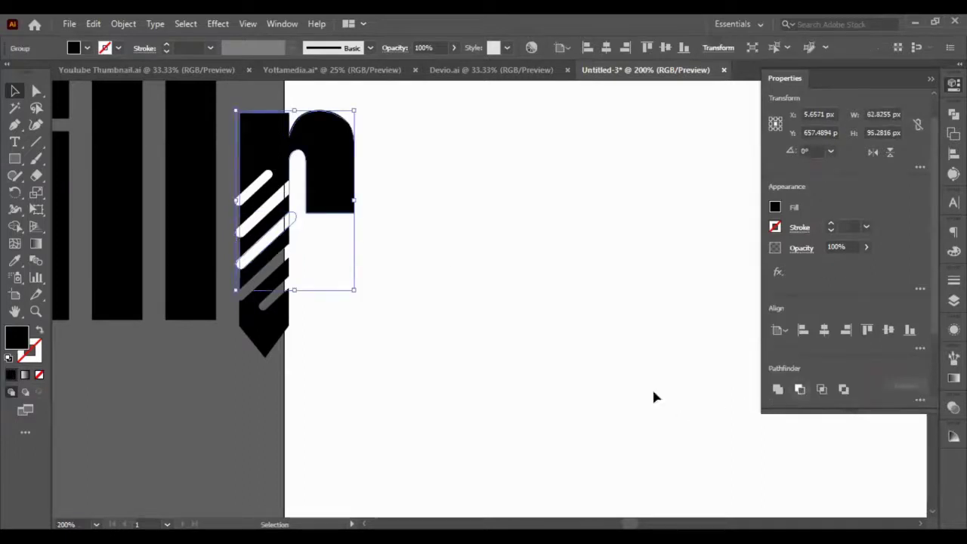
# Step: Ungroup the last r, place it behind the two remaining stripes, and subtract the lower one with Minus Front
pyautogui.click(342, 257)
pyautogui.click(258, 185)
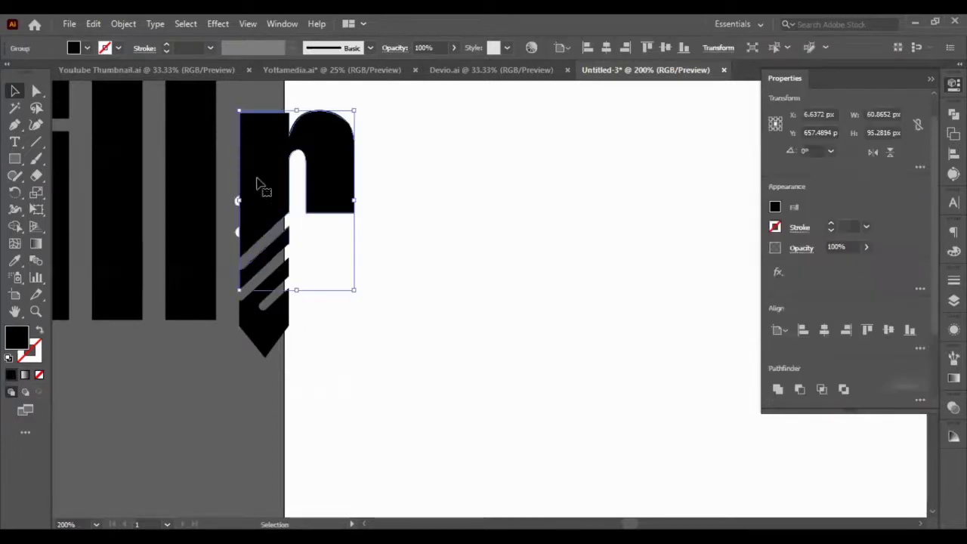
pyautogui.hotkey('ctrl', 'shift', 'g')
pyautogui.click(189, 413)
pyautogui.click(259, 182)
pyautogui.keyDown('shift'); pyautogui.click(259, 184); pyautogui.keyUp('shift')
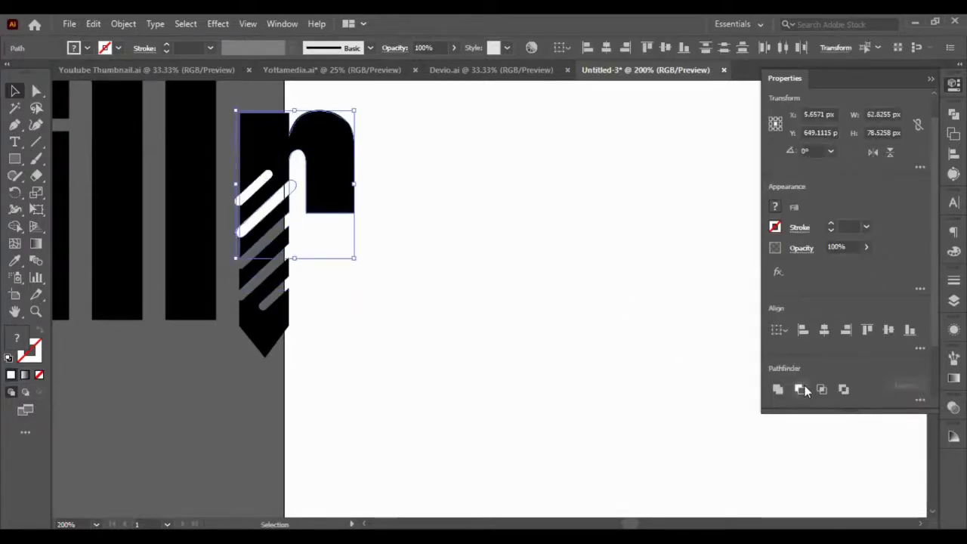
pyautogui.click(801, 389)
# Step: Ungroup the last r again and subtract the short top stripe from its upper part with Minus Front
pyautogui.click(184, 352)
pyautogui.click(259, 173)
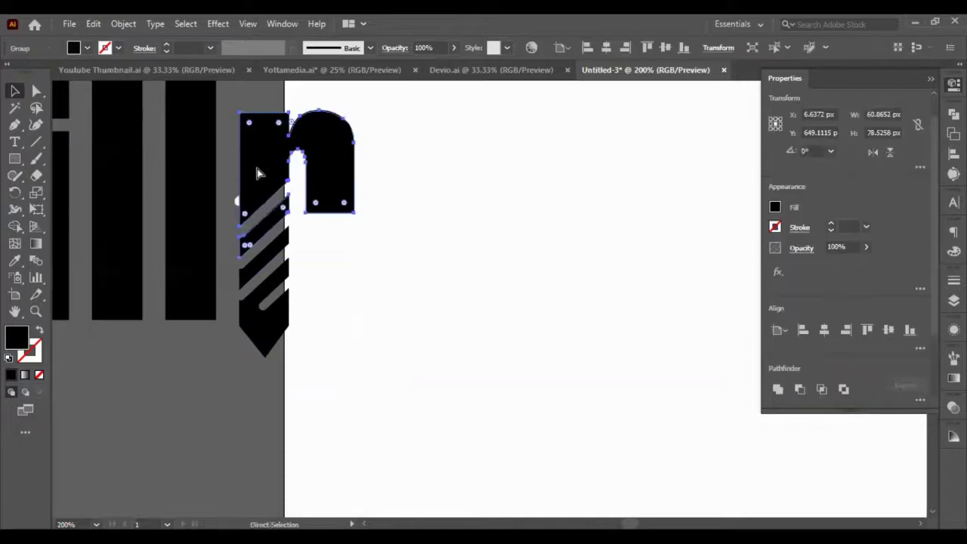
pyautogui.hotkey('ctrl', 'shift', 'g')
pyautogui.click(217, 349)
pyautogui.click(273, 141)
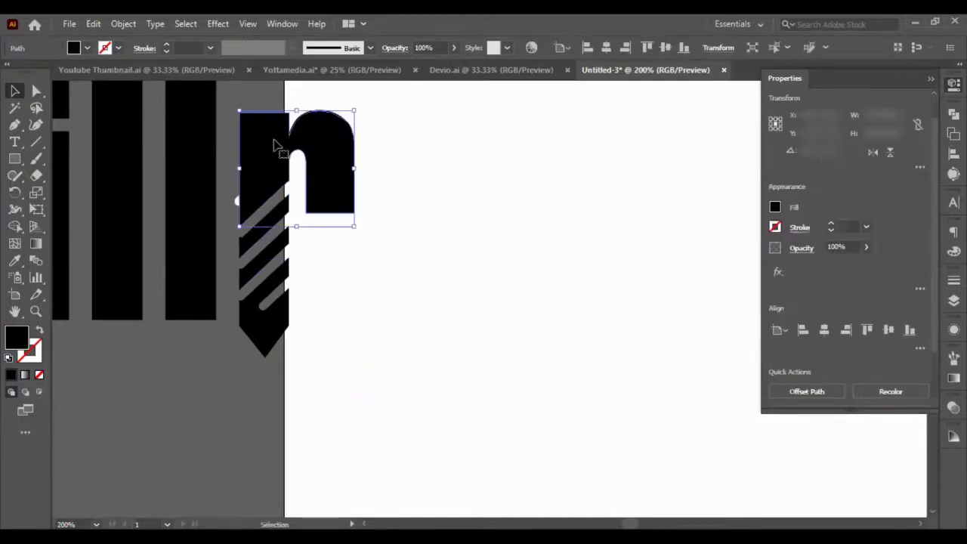
pyautogui.keyDown('shift'); pyautogui.click(266, 182); pyautogui.keyUp('shift')
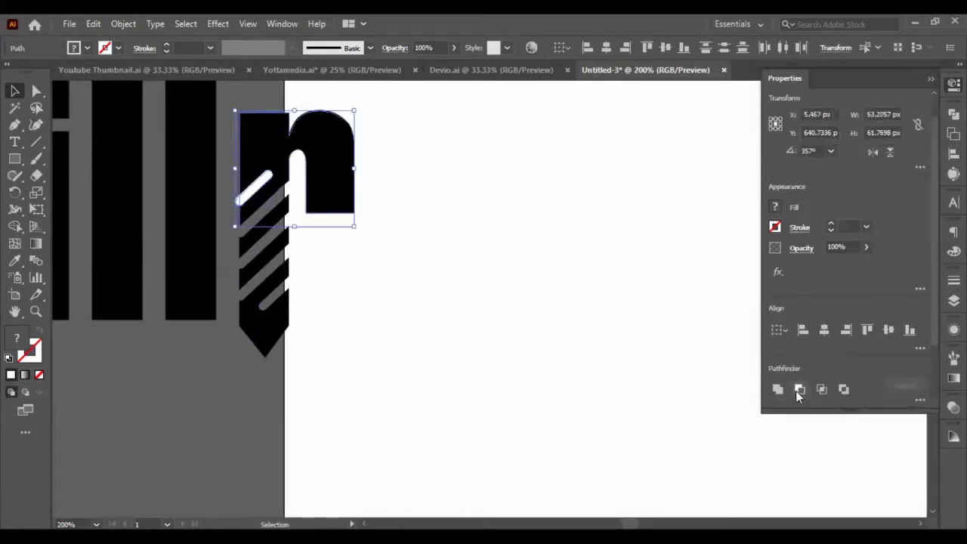
pyautogui.click(800, 395)
pyautogui.click(263, 447)
# Step: Group all the cut pieces of the sharp-cornered wordmark's last r
pyautogui.scroll(-2, 262, 442)
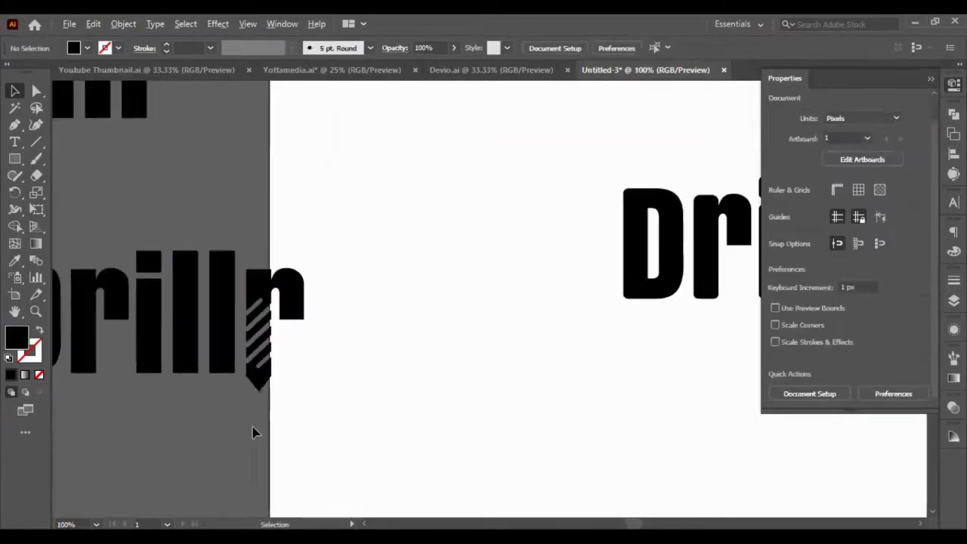
pyautogui.click(273, 342)
pyautogui.press('a')
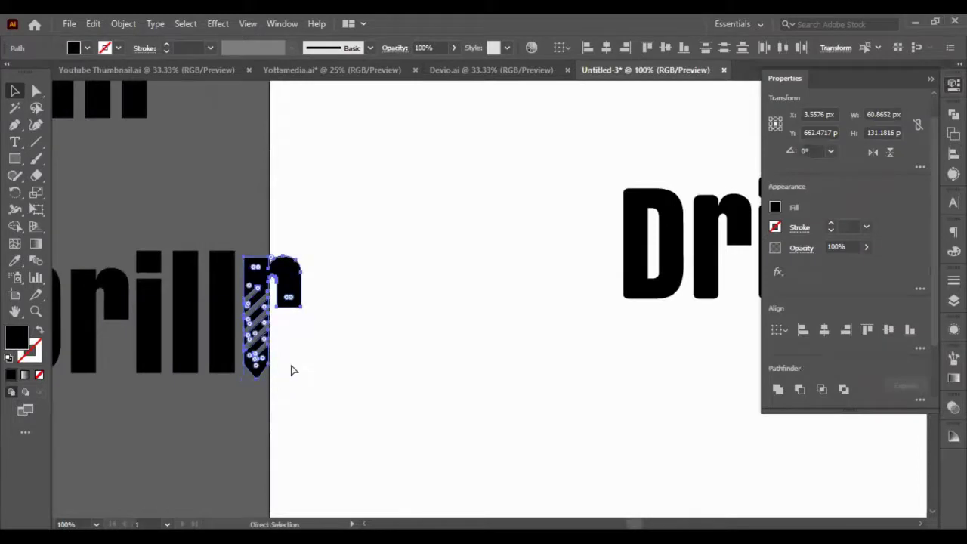
pyautogui.click(234, 491)
pyautogui.press('v')
pyautogui.click(257, 301)
pyautogui.scroll(-2, 255, 355)
pyautogui.scroll(2, 156, 488)
pyautogui.press('a')
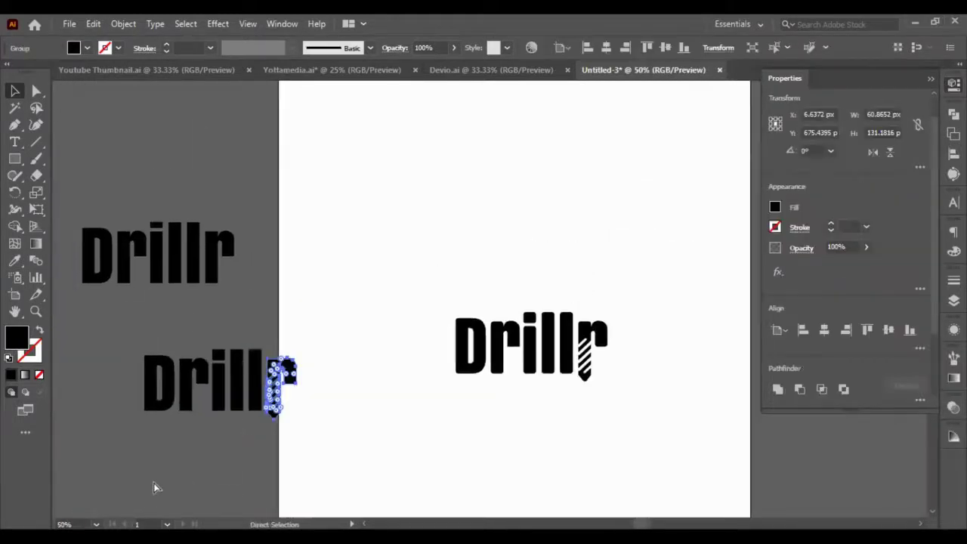
# Step: Move the whole sharp-cornered wordmark fully off the artboard, directly beneath the plain Drillr lettering
pyautogui.hscroll(-2, 144, 327)
pyautogui.moveTo(129, 320); pyautogui.dragTo(398, 446)
pyautogui.moveTo(302, 393); pyautogui.dragTo(245, 381)
pyautogui.click(241, 492)
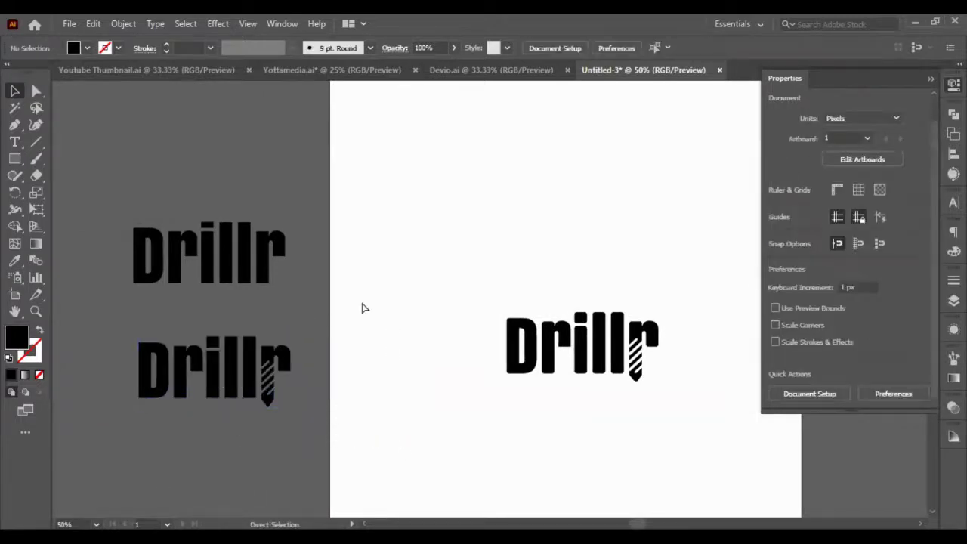
# Step: Move the plain Drillr text onto the artboard above the rounded wordmark and delete it
pyautogui.hscroll(3, 362, 309)
pyautogui.moveTo(113, 262); pyautogui.dragTo(503, 276)
pyautogui.click(559, 250)
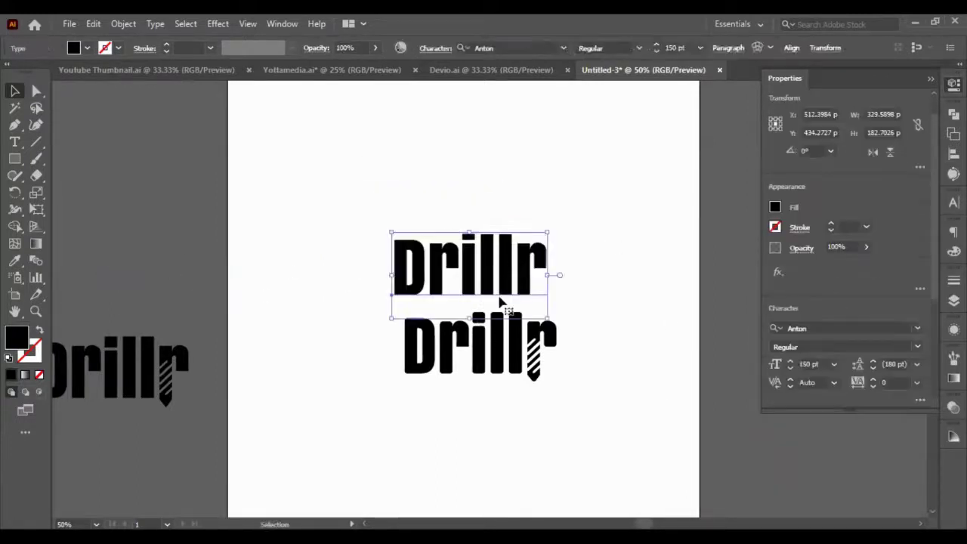
pyautogui.press('Delete')
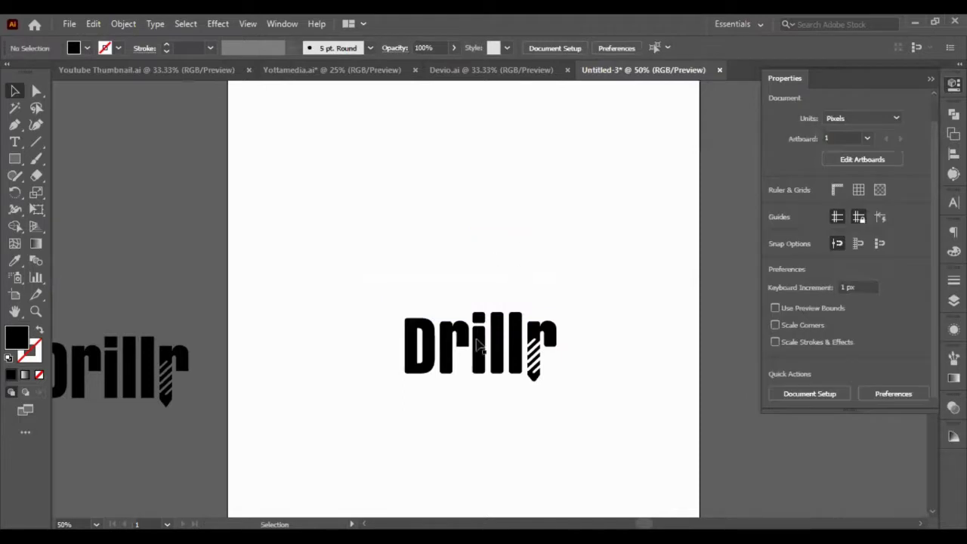
# Step: Ungroup the rounded Drillr wordmark on the artboard so its letters and stripes are separate objects
pyautogui.scroll(2, 536, 382)
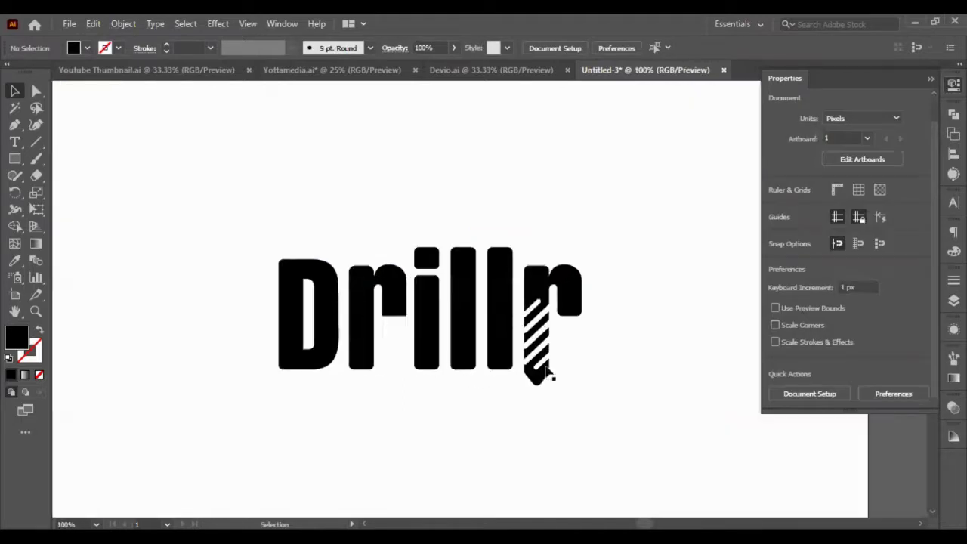
pyautogui.scroll(3, 545, 366)
pyautogui.click(510, 444)
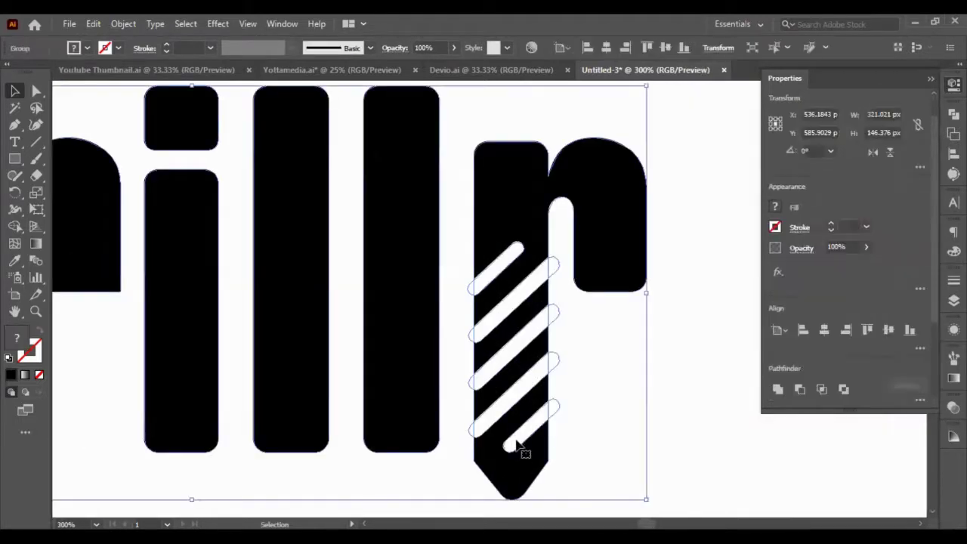
pyautogui.press('ctrl')
pyautogui.click(612, 459)
pyautogui.click(518, 462)
pyautogui.press('ctrl')
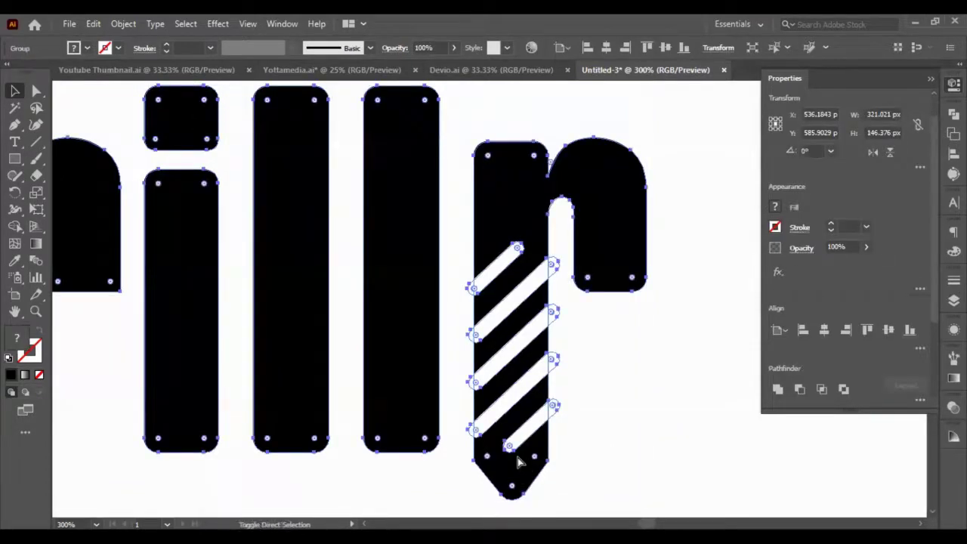
pyautogui.click(564, 450)
# Step: Cut the two lowest stripes out of the rounded wordmark's last r one by one with Minus Front
pyautogui.click(532, 436)
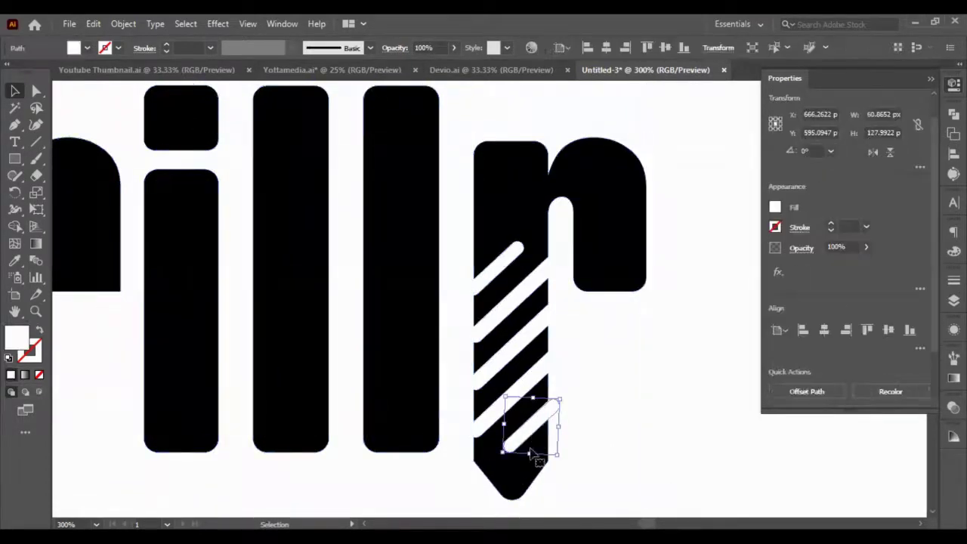
pyautogui.keyDown('shift'); pyautogui.click(515, 480); pyautogui.keyUp('shift')
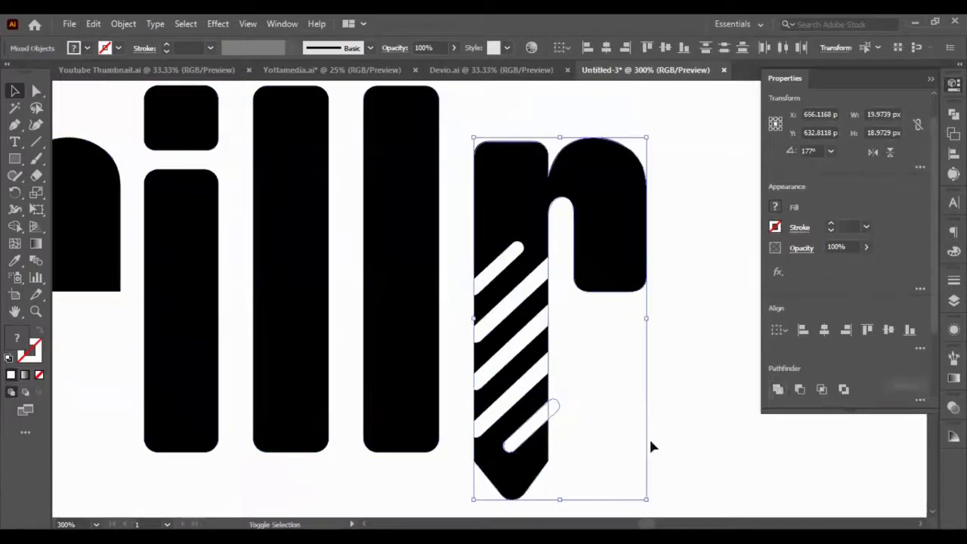
pyautogui.click(800, 390)
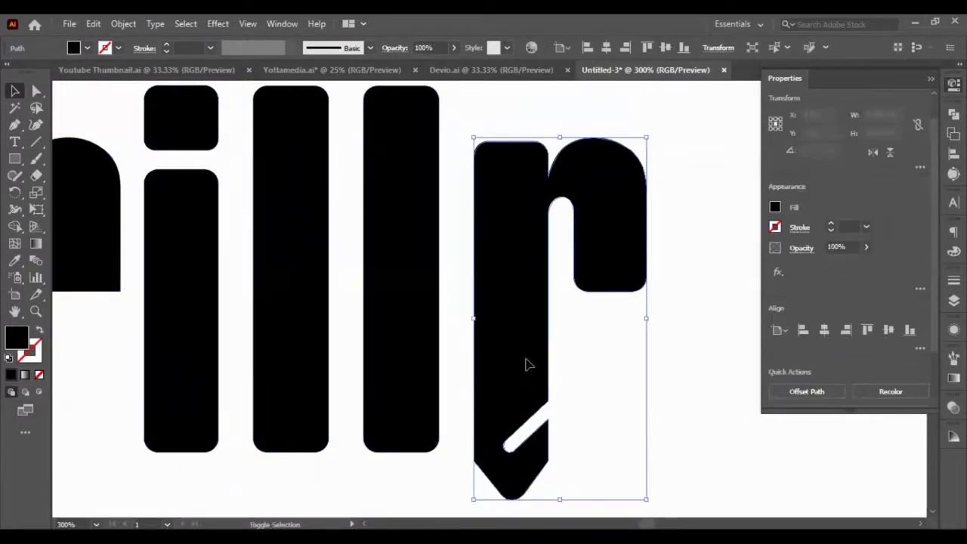
pyautogui.click(547, 382)
pyautogui.keyDown('shift'); pyautogui.click(529, 469); pyautogui.keyUp('shift')
pyautogui.click(801, 390)
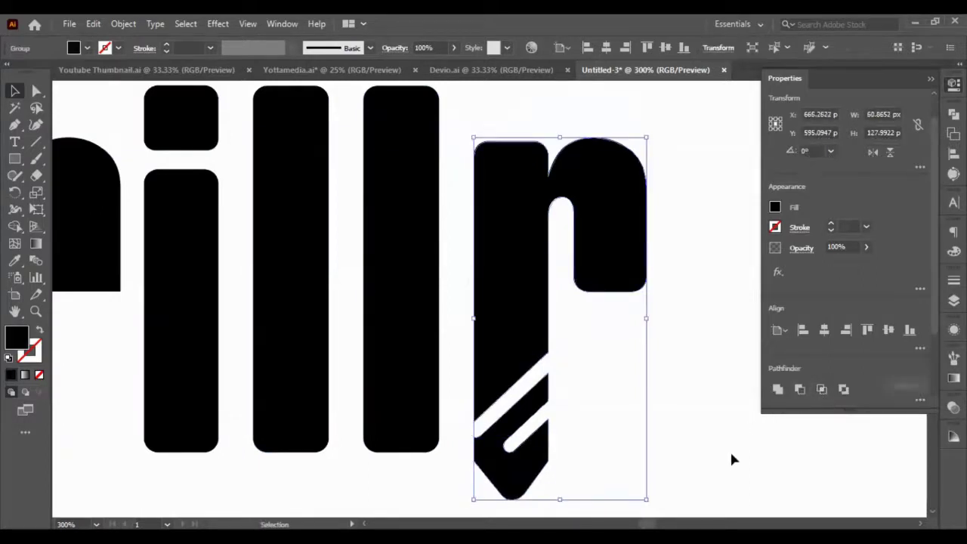
# Step: Place the rounded r behind its remaining stripes, separate its pieces, and subtract the middle stripe with Minus Front
pyautogui.click(583, 351)
pyautogui.click(544, 340)
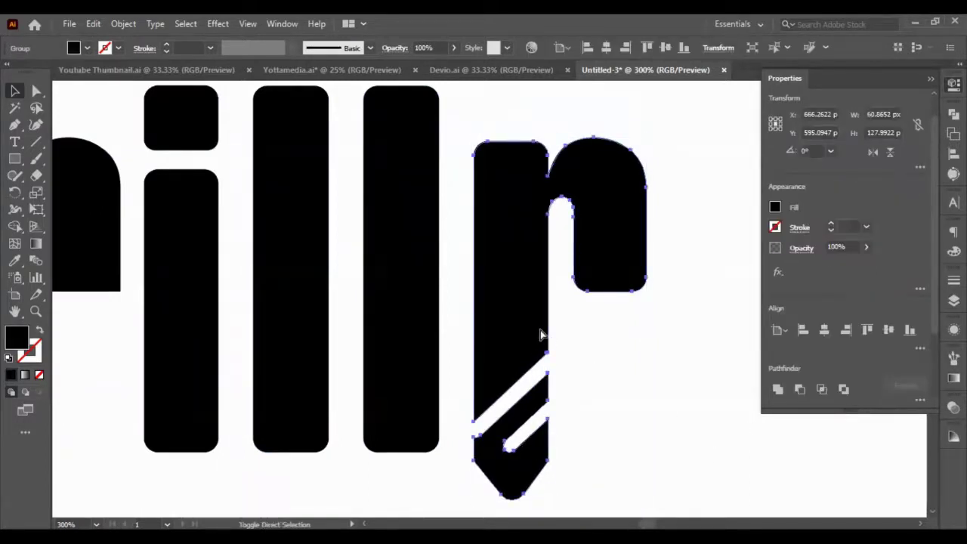
pyautogui.hotkey('ctrl', 'z')
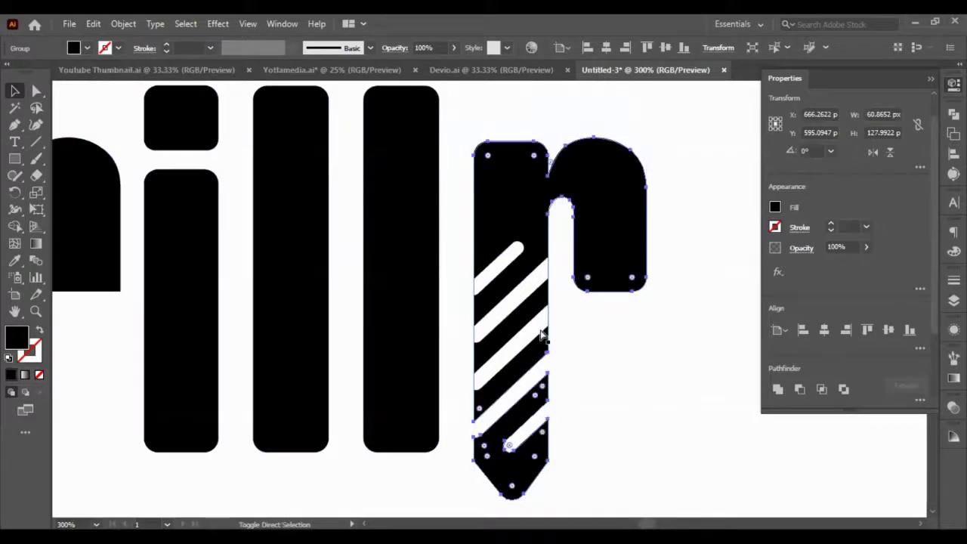
pyautogui.click(692, 421)
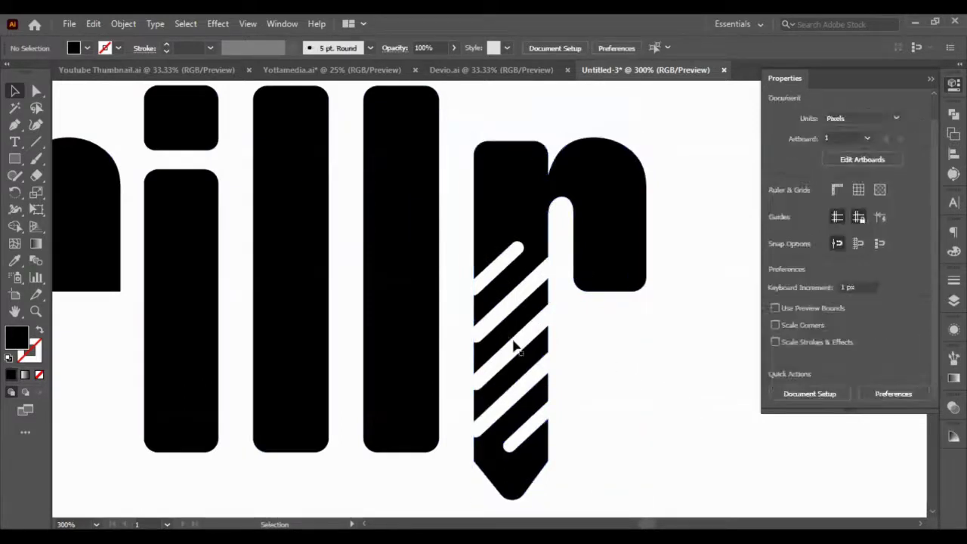
pyautogui.click(512, 346)
pyautogui.keyDown('shift'); pyautogui.click(597, 272); pyautogui.keyUp('shift')
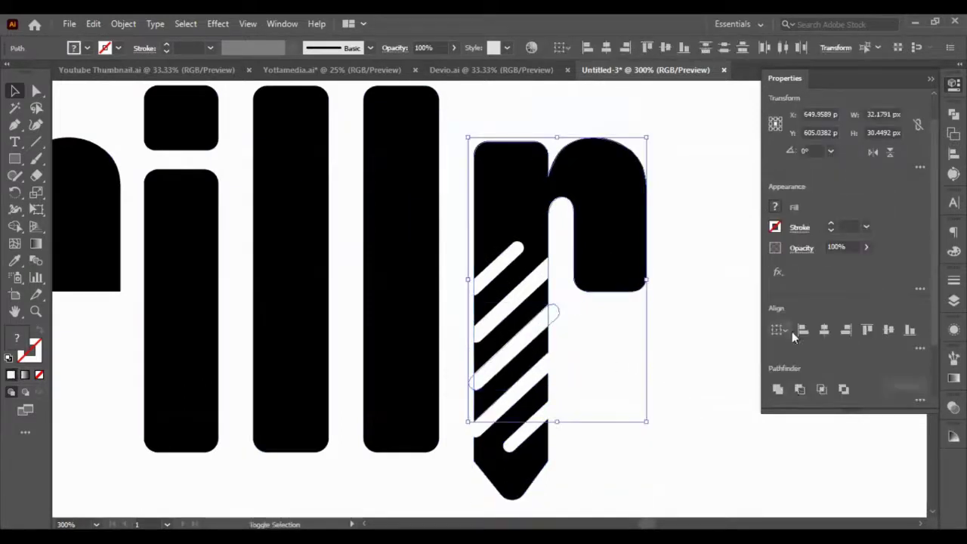
pyautogui.click(799, 389)
# Step: Send the rounded r's upper part behind the stripes and subtract the second stripe from the top with Minus Front
pyautogui.click(668, 446)
pyautogui.click(522, 321)
pyautogui.click(691, 427)
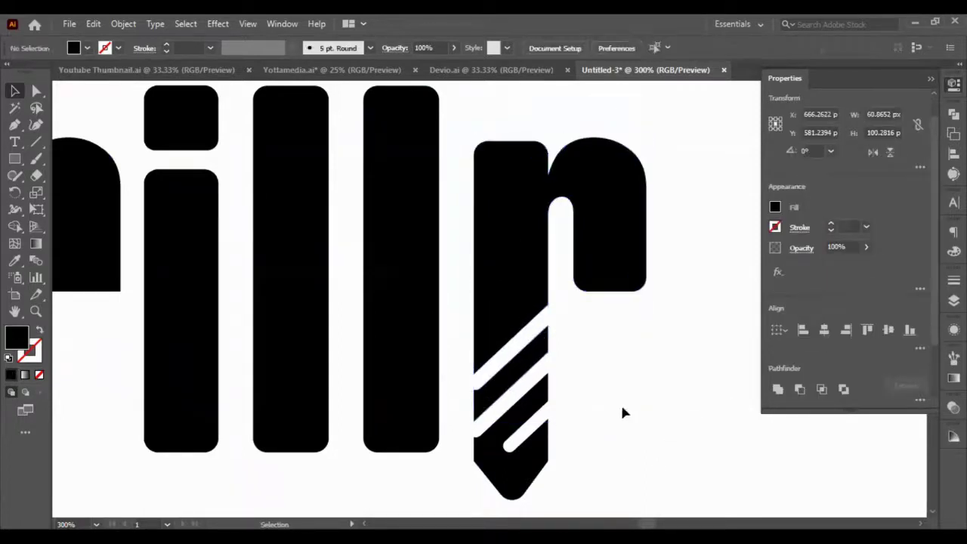
pyautogui.click(513, 309)
pyautogui.hotkey('ctrl', 'z')
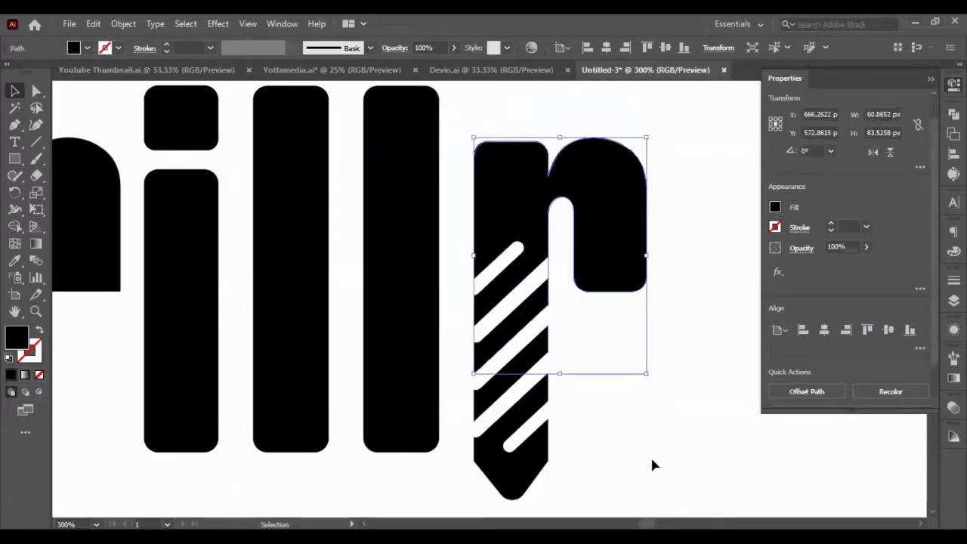
pyautogui.click(652, 462)
pyautogui.click(511, 300)
pyautogui.click(511, 300)
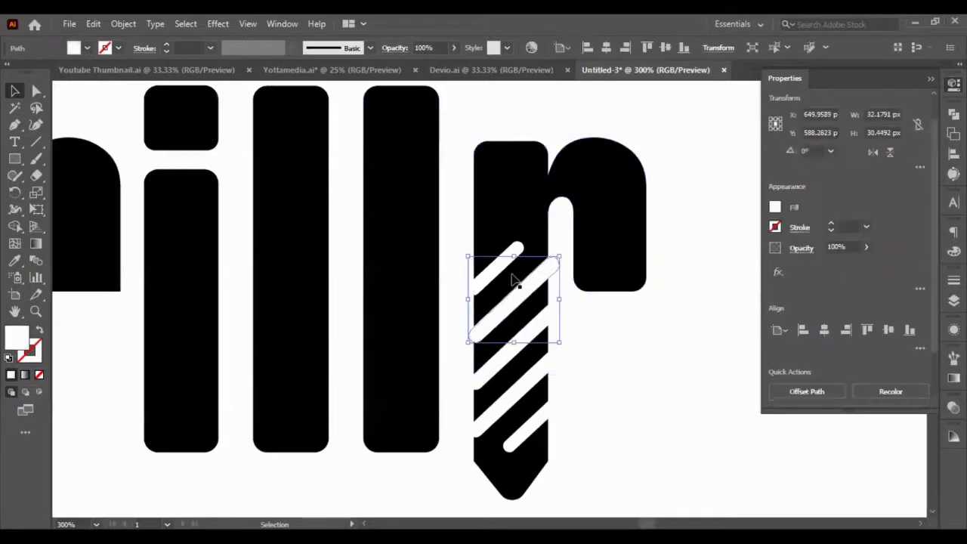
pyautogui.keyDown('shift'); pyautogui.click(524, 218); pyautogui.keyUp('shift')
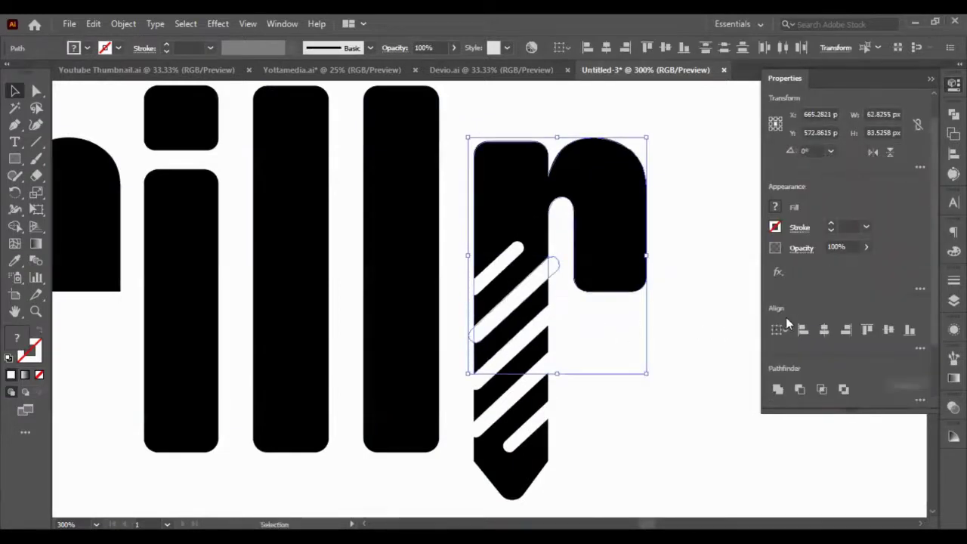
pyautogui.click(801, 390)
# Step: Send the rounded r's upper part behind the short top stripe and subtract that stripe with Minus Front
pyautogui.click(678, 438)
pyautogui.click(509, 254)
pyautogui.hotkey('ctrl', '[')
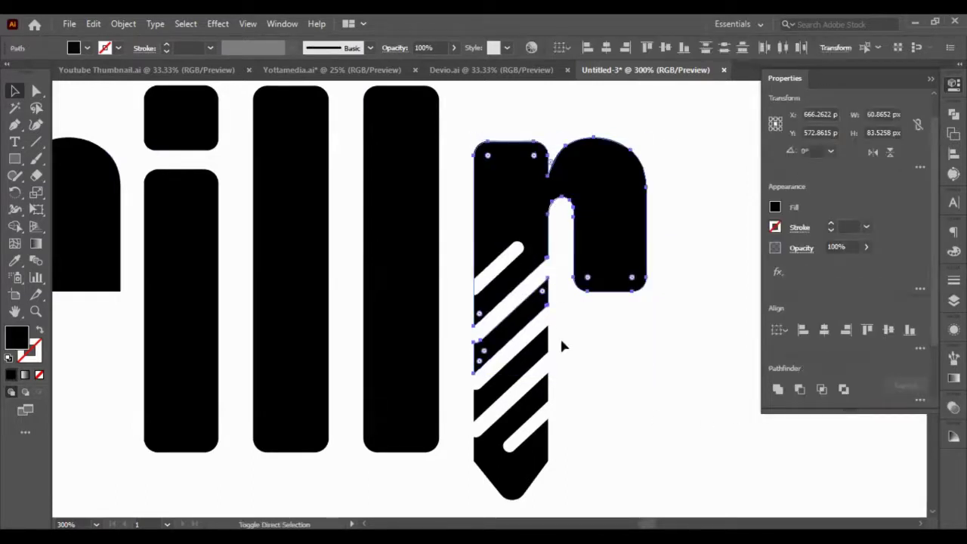
pyautogui.click(550, 325)
pyautogui.click(517, 252)
pyautogui.keyDown('shift'); pyautogui.click(519, 195); pyautogui.keyUp('shift')
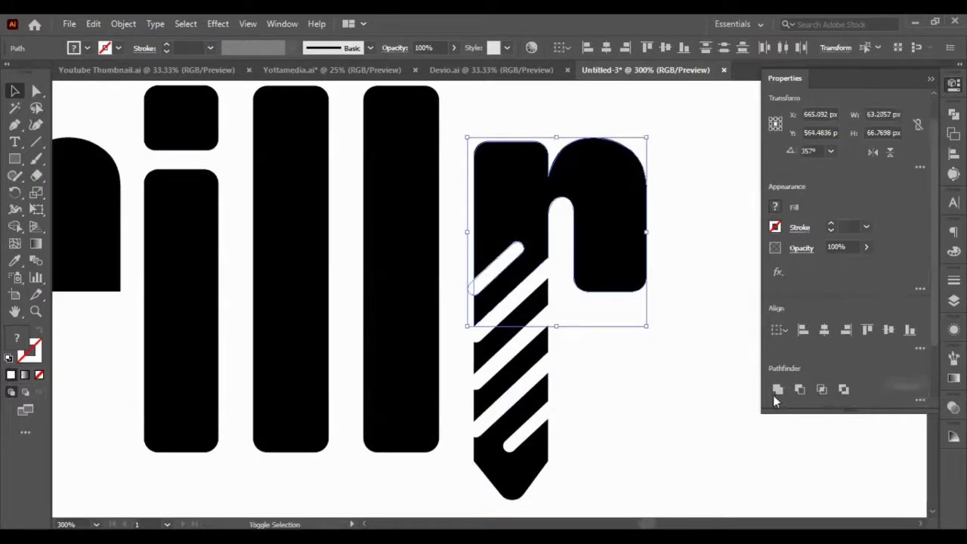
pyautogui.click(802, 390)
pyautogui.click(496, 259)
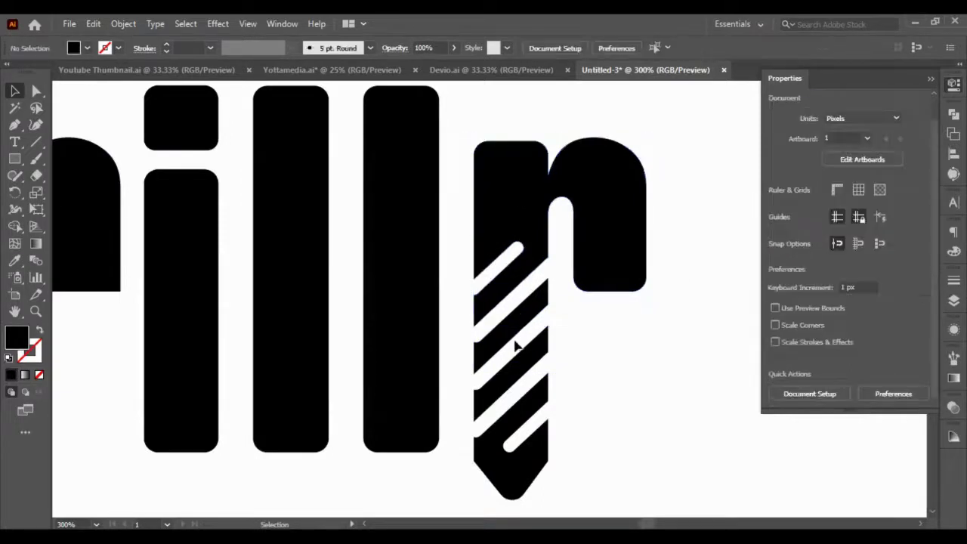
# Step: Group the separate pieces of the rounded wordmark's striped drill-bit r
pyautogui.hotkey('ctrl', '-')
pyautogui.hotkey('ctrl', '-')
pyautogui.press('a')
pyautogui.moveTo(529, 219); pyautogui.dragTo(546, 437)
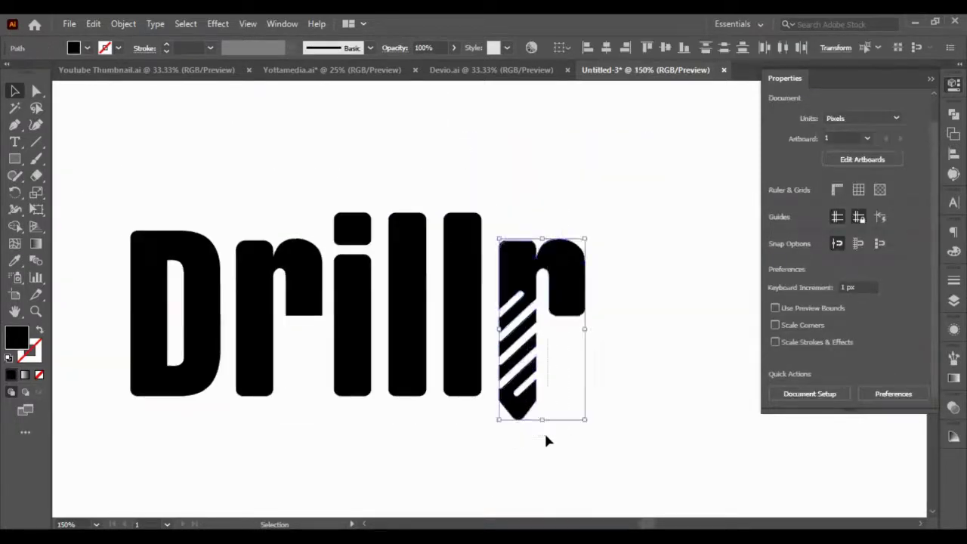
pyautogui.press('v')
pyautogui.keyDown('alt'); pyautogui.scroll(-4, 551, 451); pyautogui.keyUp('alt')
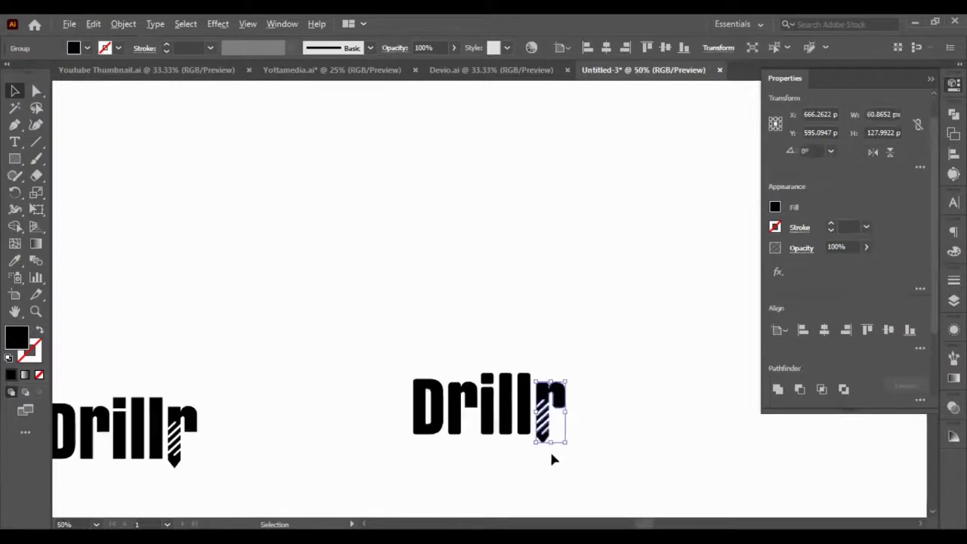
pyautogui.keyDown('alt'); pyautogui.scroll(-2, 551, 453); pyautogui.keyUp('alt')
pyautogui.keyDown('alt'); pyautogui.scroll(3, 550, 454); pyautogui.keyUp('alt')
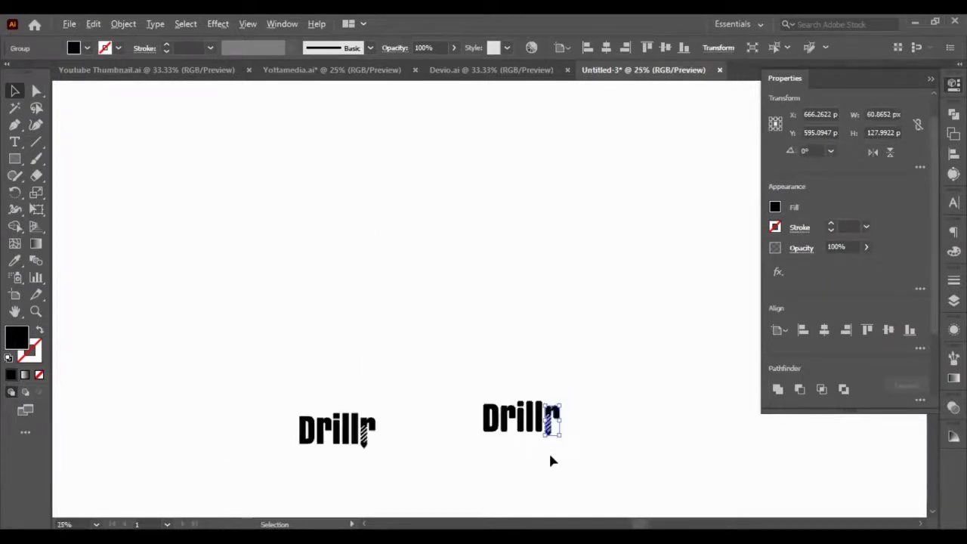
pyautogui.hotkey('ctrl', 'shift', 'a')
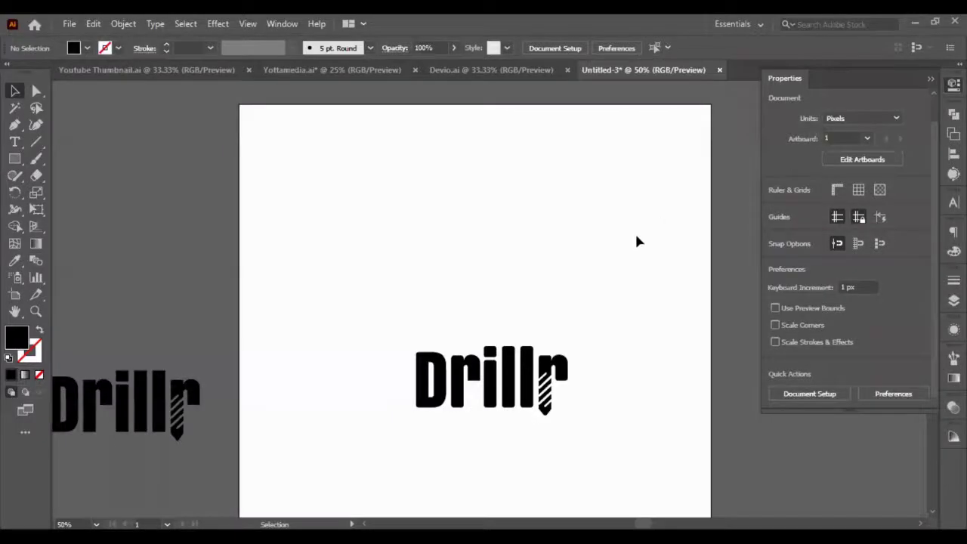
# Step: Draw a background rectangle about 1002 by 1009.5 px covering the whole artboard
pyautogui.click(15, 160)
pyautogui.moveTo(237, 101); pyautogui.dragTo(710, 510)
pyautogui.click(15, 91)
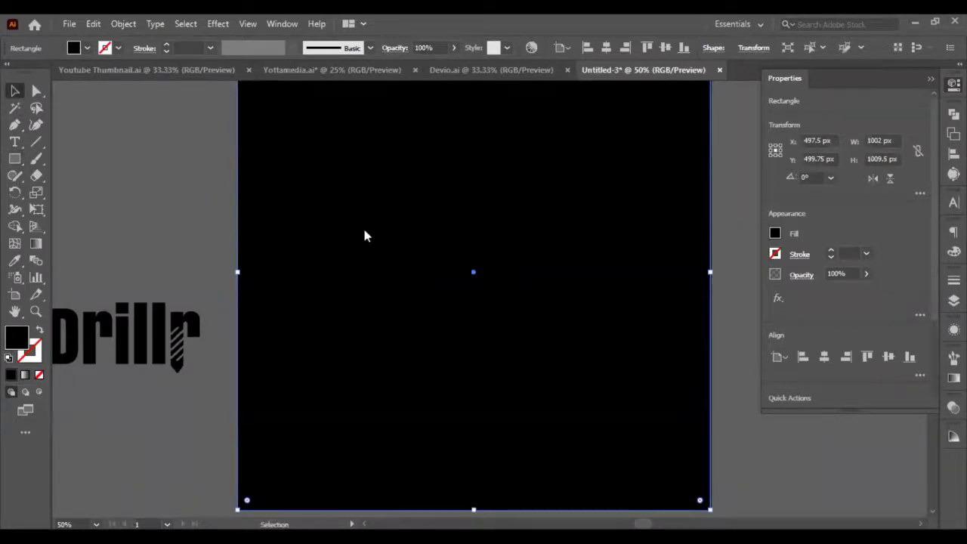
# Step: Fill the background rectangle with yellow and send it behind the rounded wordmark
pyautogui.doubleClick(774, 233)
pyautogui.click(703, 260)
pyautogui.click(837, 260)
pyautogui.hotkey('ctrl', 'shift', 'a')
pyautogui.click(347, 200)
pyautogui.hotkey('ctrl', 'shift', '[')
pyautogui.hotkey('ctrl', '-')
# Step: Move the sharp-cornered wordmark farther from the artboard and group all letters of the rounded wordmark, excluding the yellow background
pyautogui.click(521, 308)
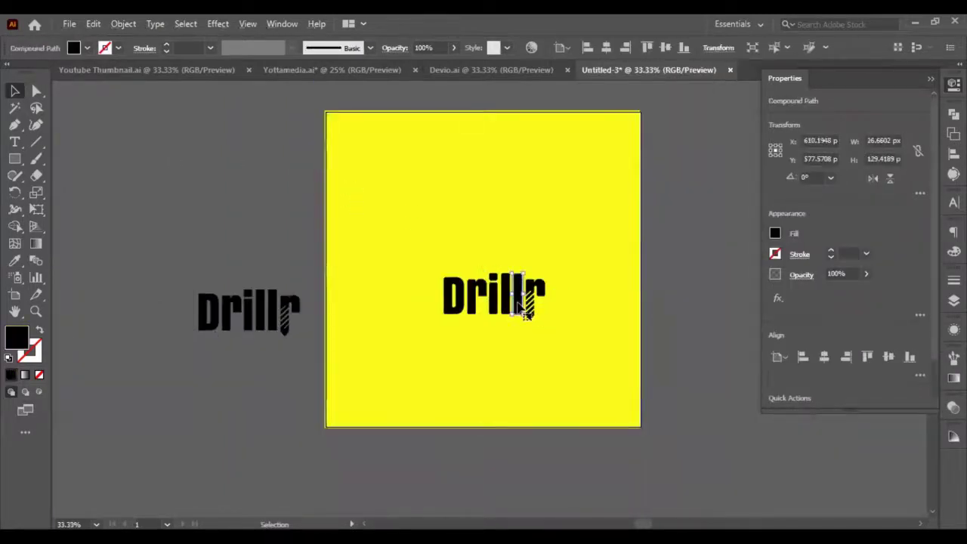
pyautogui.moveTo(262, 329); pyautogui.dragTo(215, 232)
pyautogui.click(297, 280)
pyautogui.moveTo(296, 280); pyautogui.dragTo(603, 355)
pyautogui.keyDown('shift'); pyautogui.click(531, 369); pyautogui.keyUp('shift')
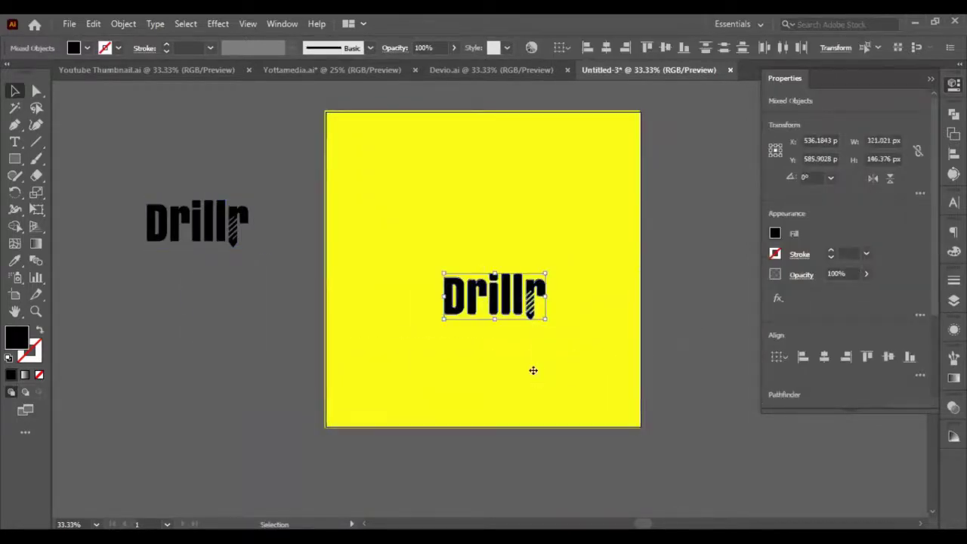
pyautogui.press('a')
pyautogui.press('v')
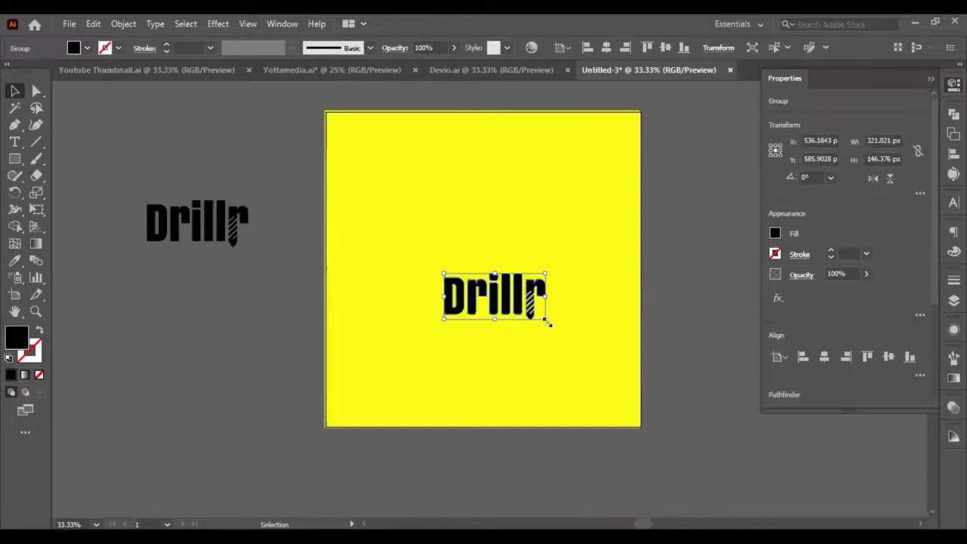
# Step: Enlarge the rounded wordmark to about 520 px wide and centre it horizontally and vertically with the yellow rectangle
pyautogui.moveTo(544, 318); pyautogui.dragTo(578, 352)
pyautogui.moveTo(514, 307); pyautogui.dragTo(505, 274)
pyautogui.keyDown('shift'); pyautogui.click(554, 384); pyautogui.keyUp('shift')
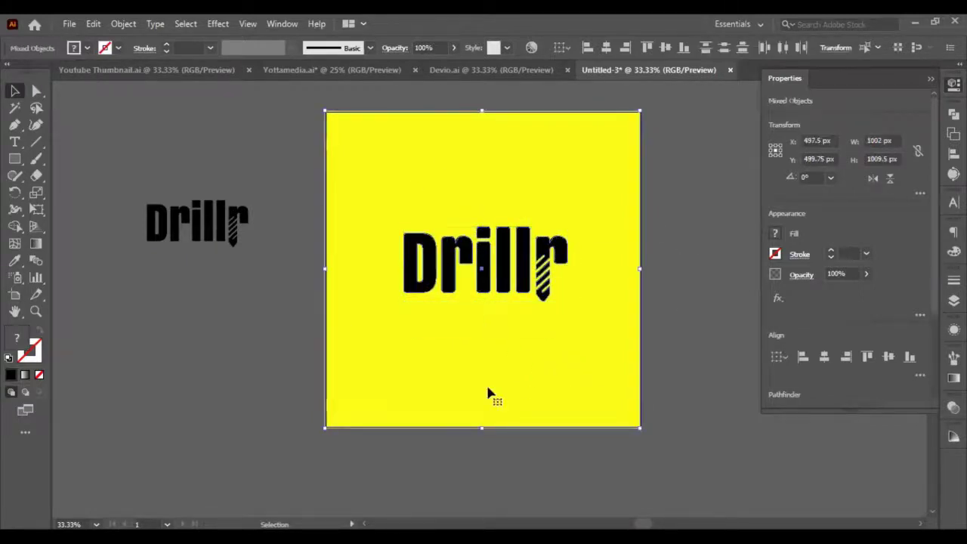
pyautogui.click(824, 356)
pyautogui.click(889, 358)
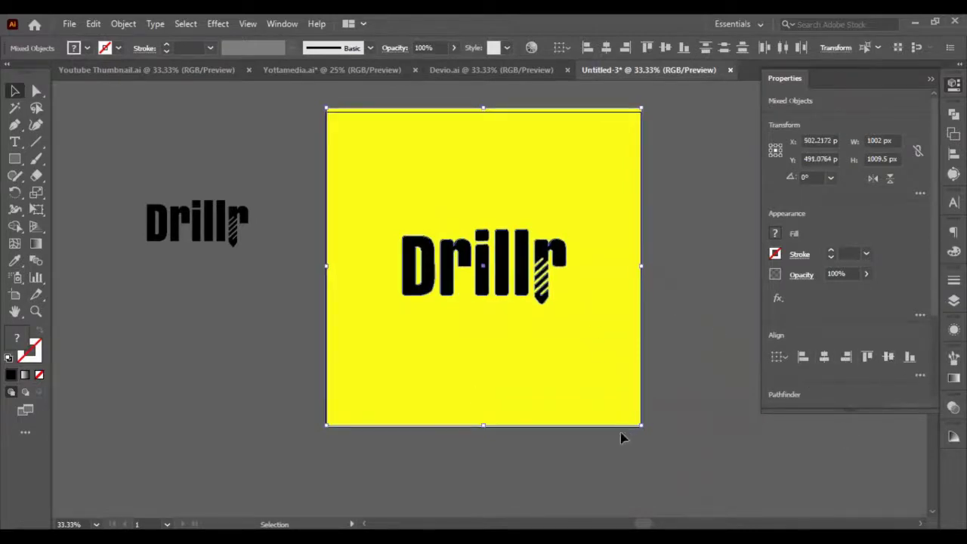
# Step: Move the rounded wordmark together with its yellow background down about 7 px to fit the artboard
pyautogui.click(676, 472)
pyautogui.moveTo(306, 264); pyautogui.dragTo(486, 360)
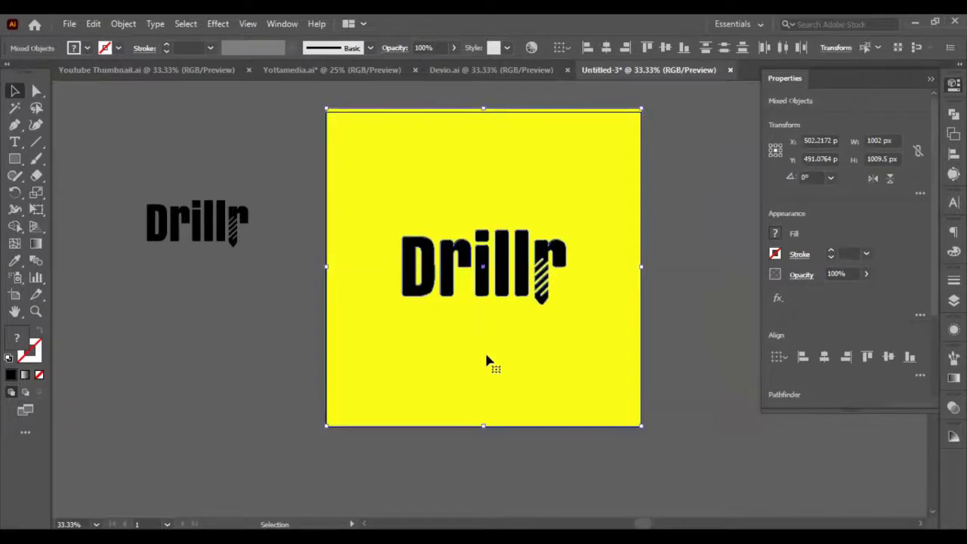
pyautogui.click(467, 452)
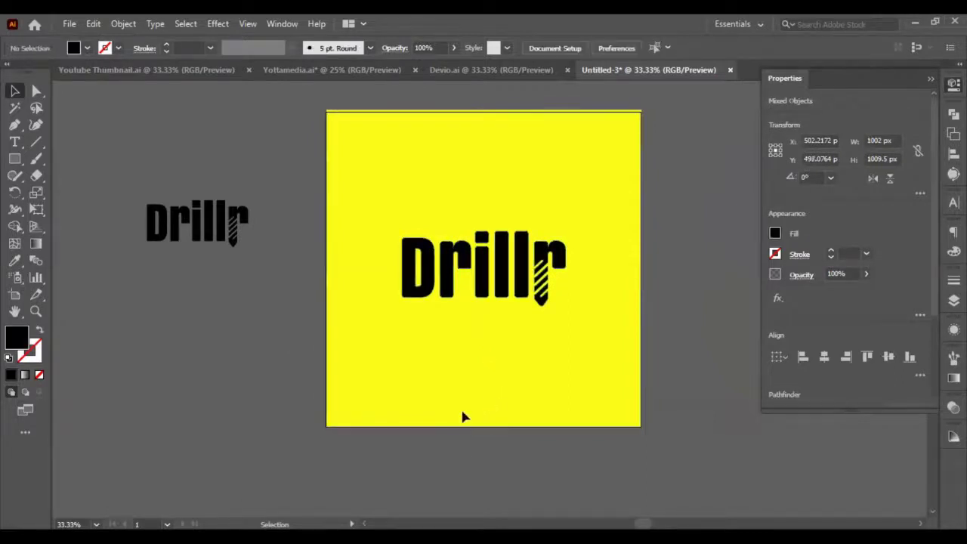
pyautogui.click(499, 278)
pyautogui.scroll(2, 544, 363)
pyautogui.scroll(-1, 544, 363)
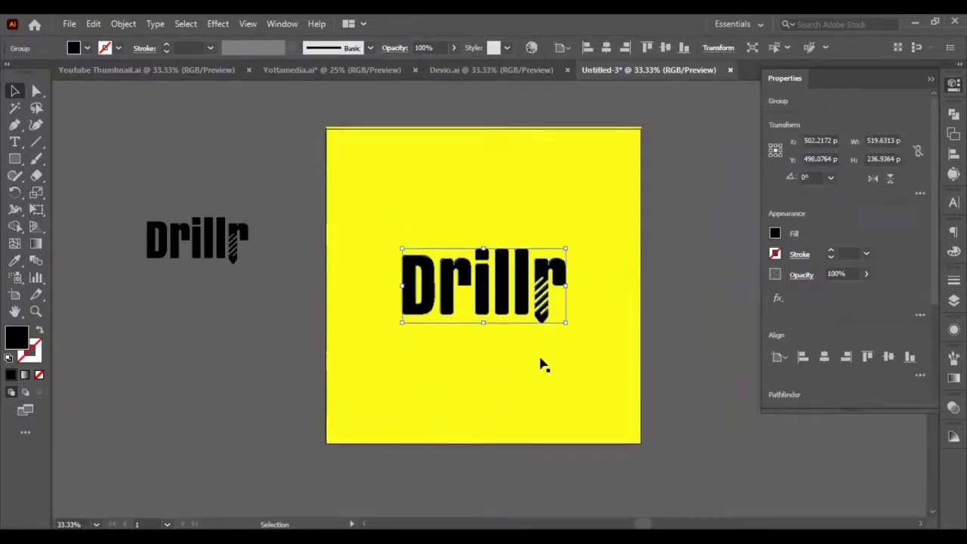
pyautogui.scroll(-1, 544, 362)
pyautogui.click(409, 392)
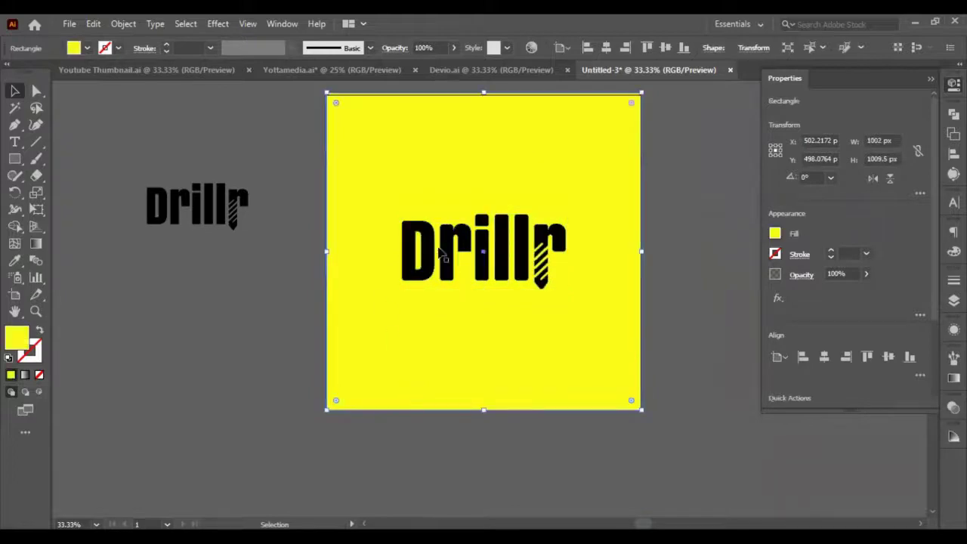
pyautogui.click(359, 458)
pyautogui.scroll(2, 265, 446)
pyautogui.moveTo(230, 291); pyautogui.dragTo(254, 340)
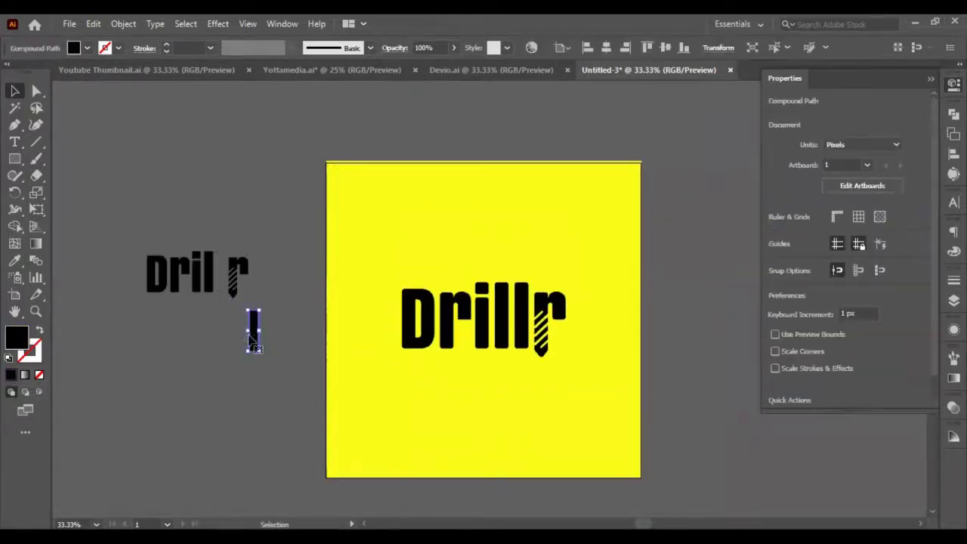
pyautogui.hotkey('ctrl', 'a')
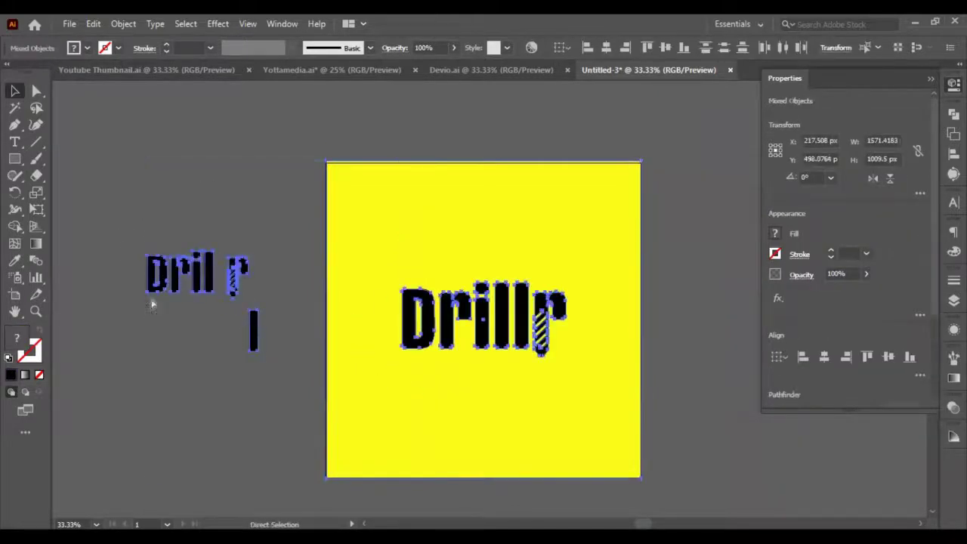
pyautogui.click(190, 397)
pyautogui.hotkey('ctrl', 'z')
# Step: Group all letters of the sharp-cornered wordmark and move the group lower beside the artboard
pyautogui.moveTo(126, 218); pyautogui.dragTo(249, 352)
pyautogui.click(249, 352)
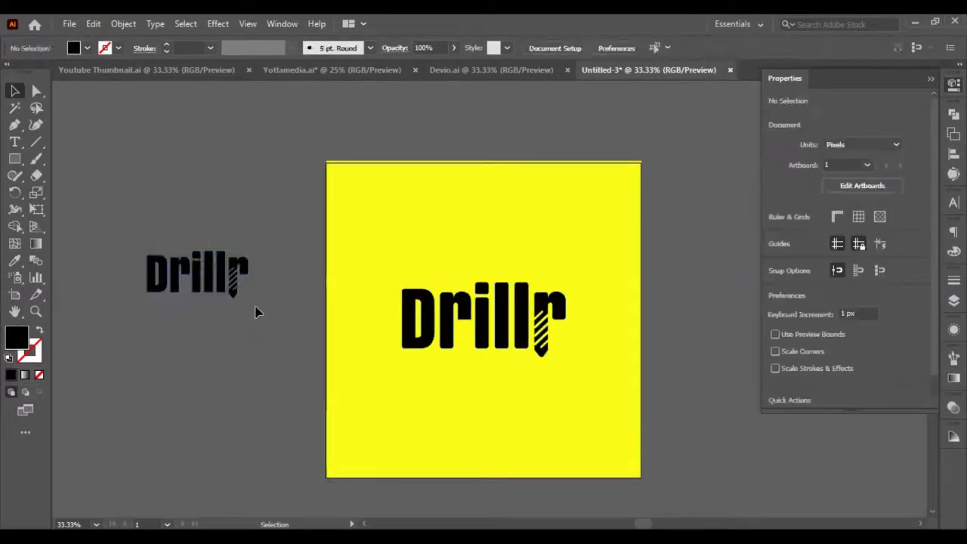
pyautogui.moveTo(257, 312); pyautogui.dragTo(151, 257)
pyautogui.moveTo(216, 278); pyautogui.dragTo(232, 357)
pyautogui.hotkey('ctrl', 'g')
pyautogui.click(216, 443)
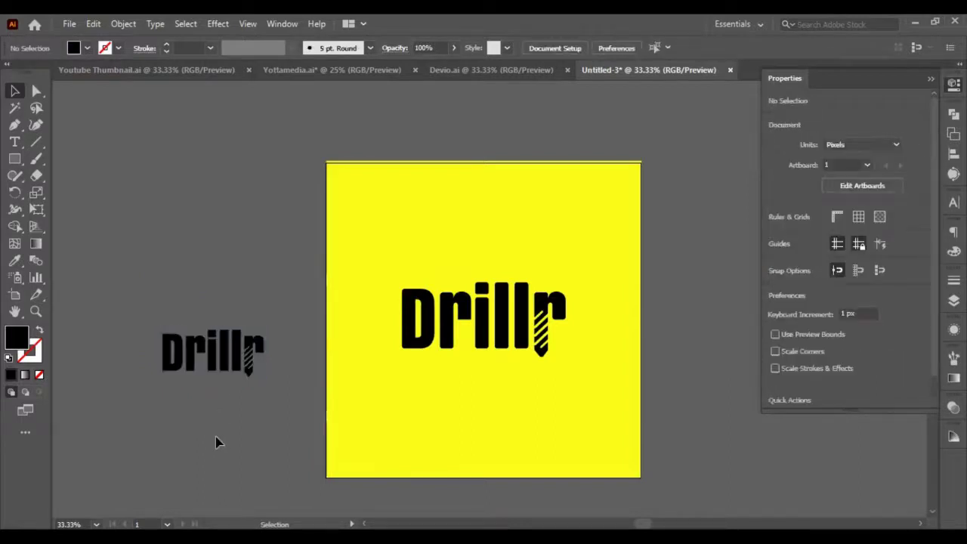